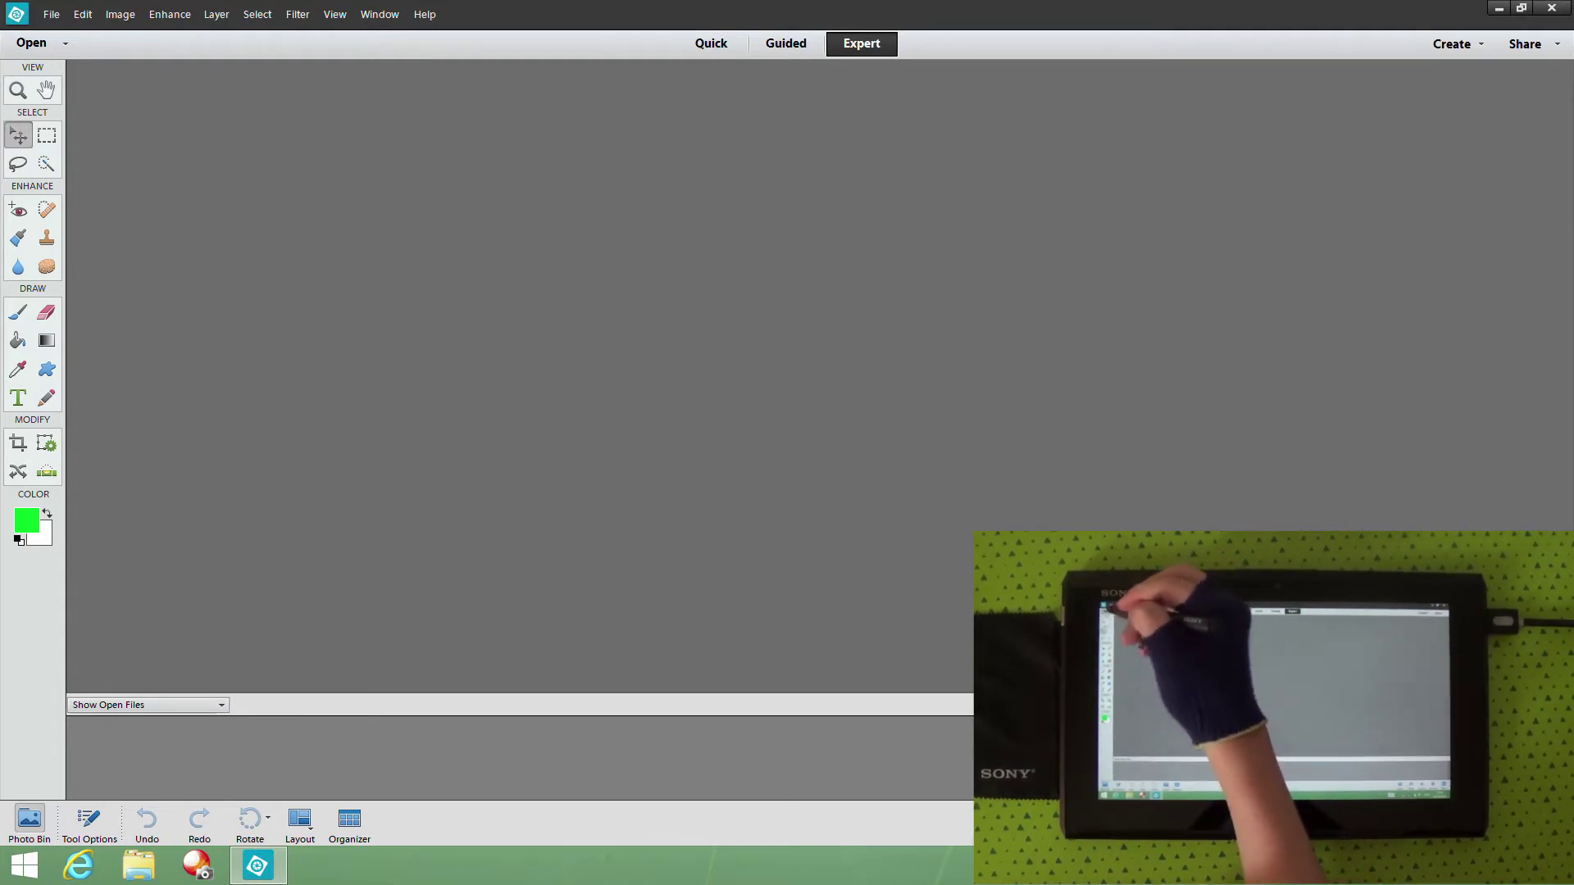
# - Open the file you tube starter.psd from the Pictures folder and close it again
pyautogui.click(31, 43)
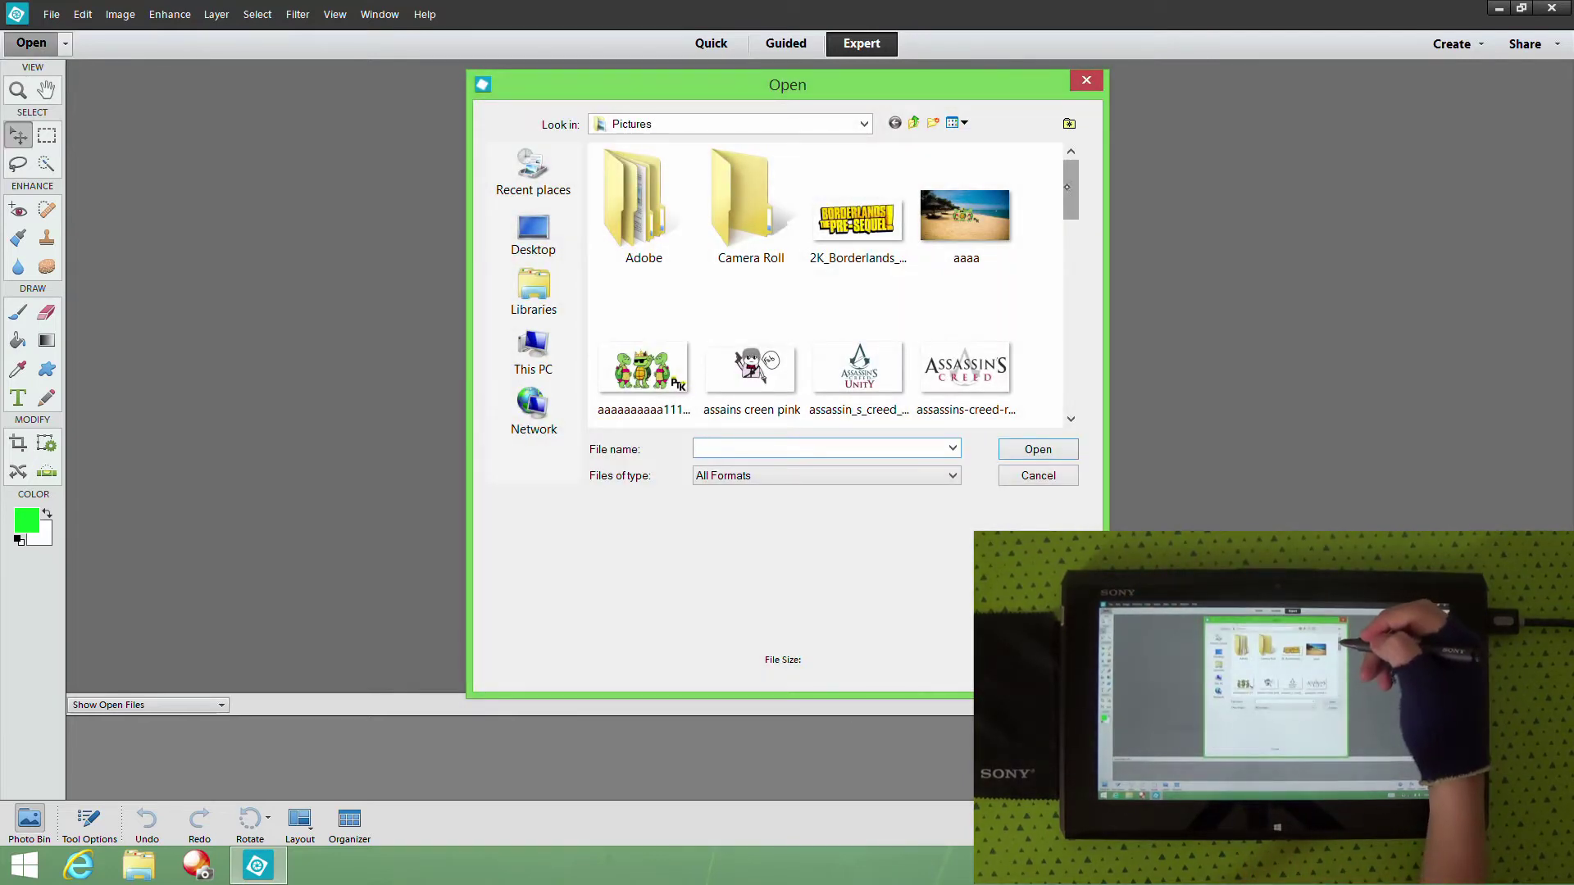
pyautogui.scroll(-10, 994, 213)
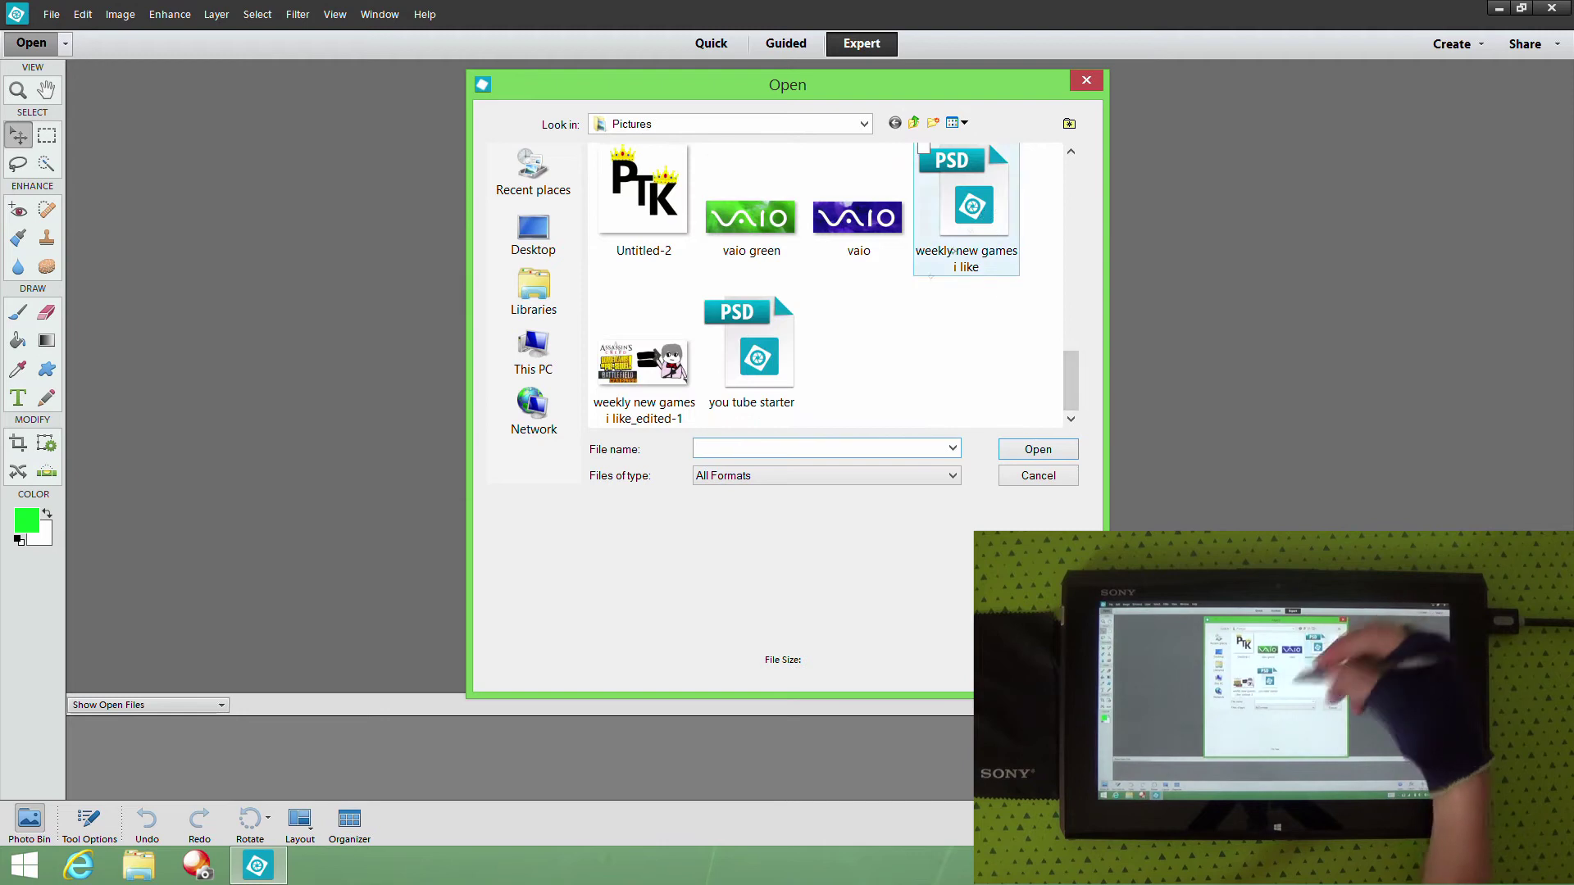
pyautogui.doubleClick(758, 352)
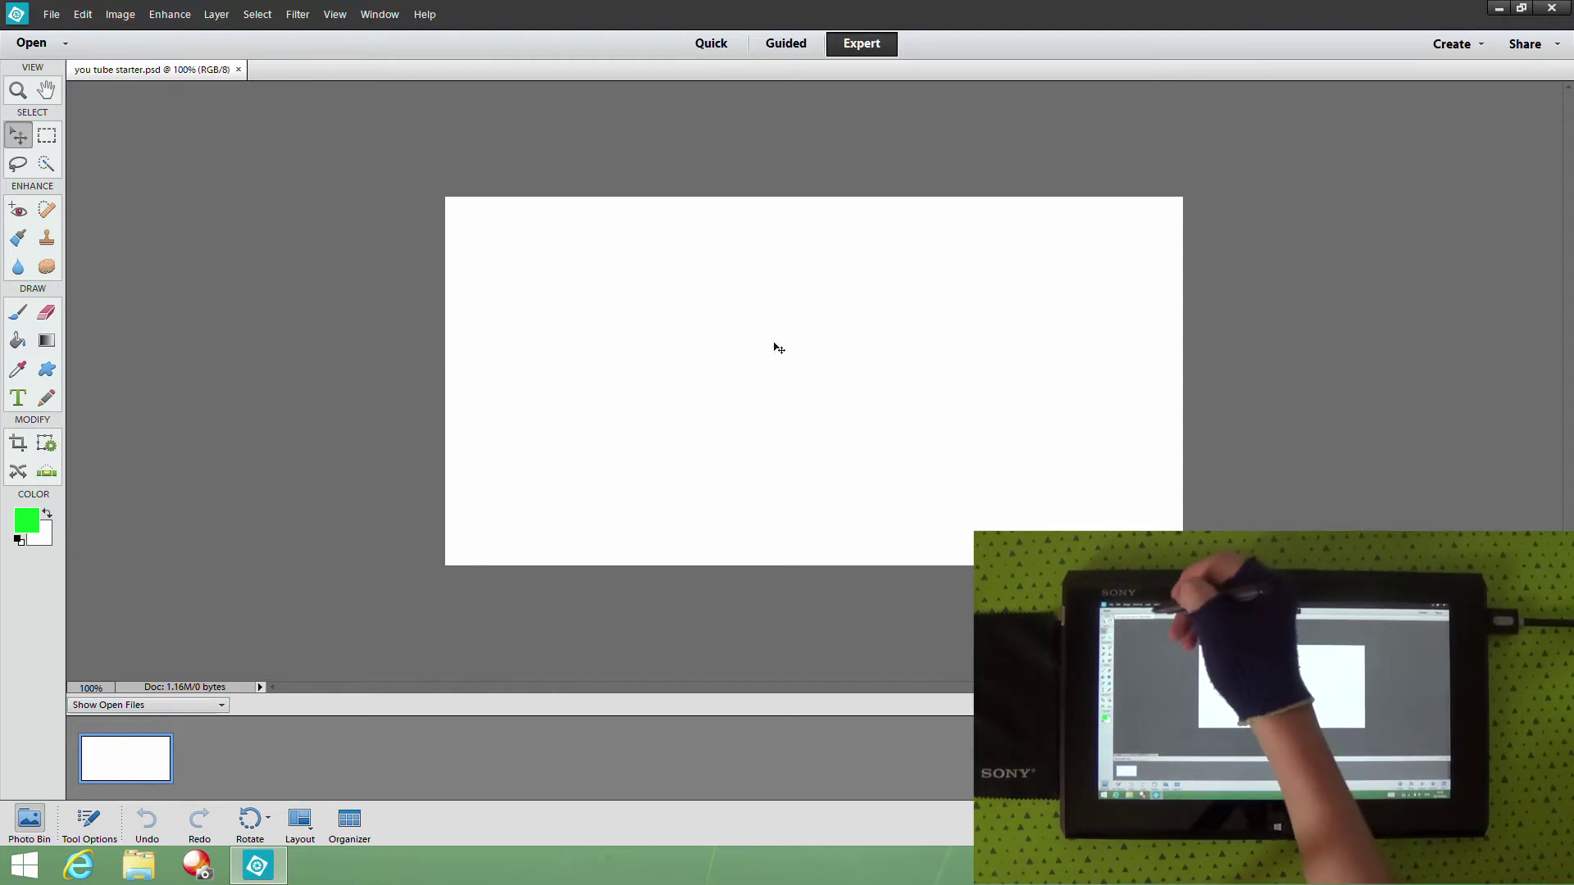
pyautogui.click(237, 69)
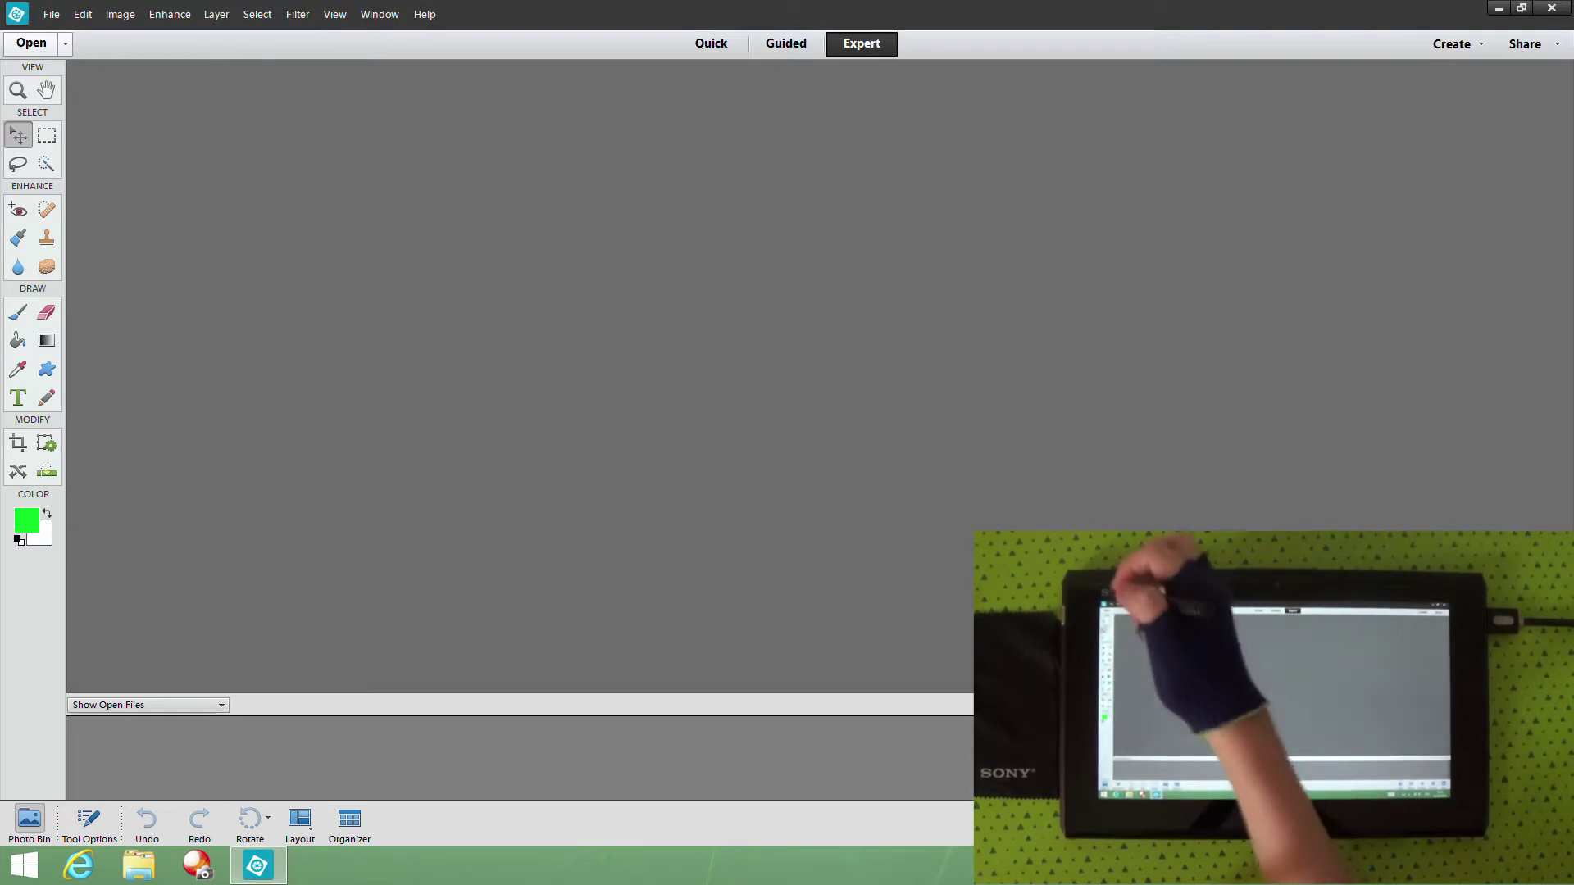
# - Create a new blank file with the Default Photoshop Elements Size preset, 16 x 12 cm, RGB Color, white background
pyautogui.click(66, 44)
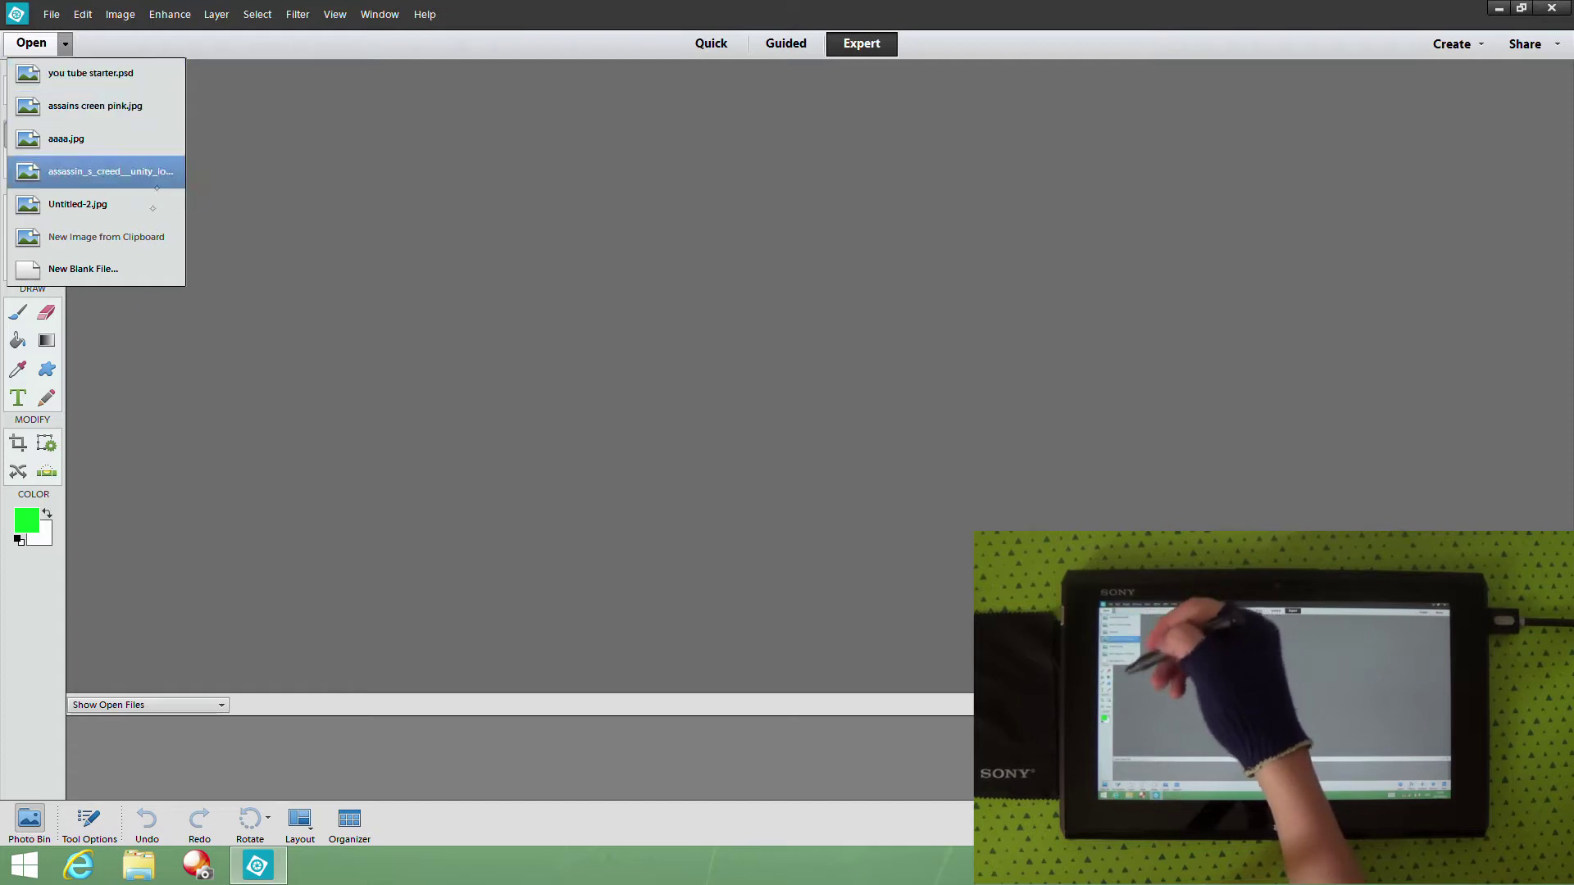
pyautogui.click(124, 272)
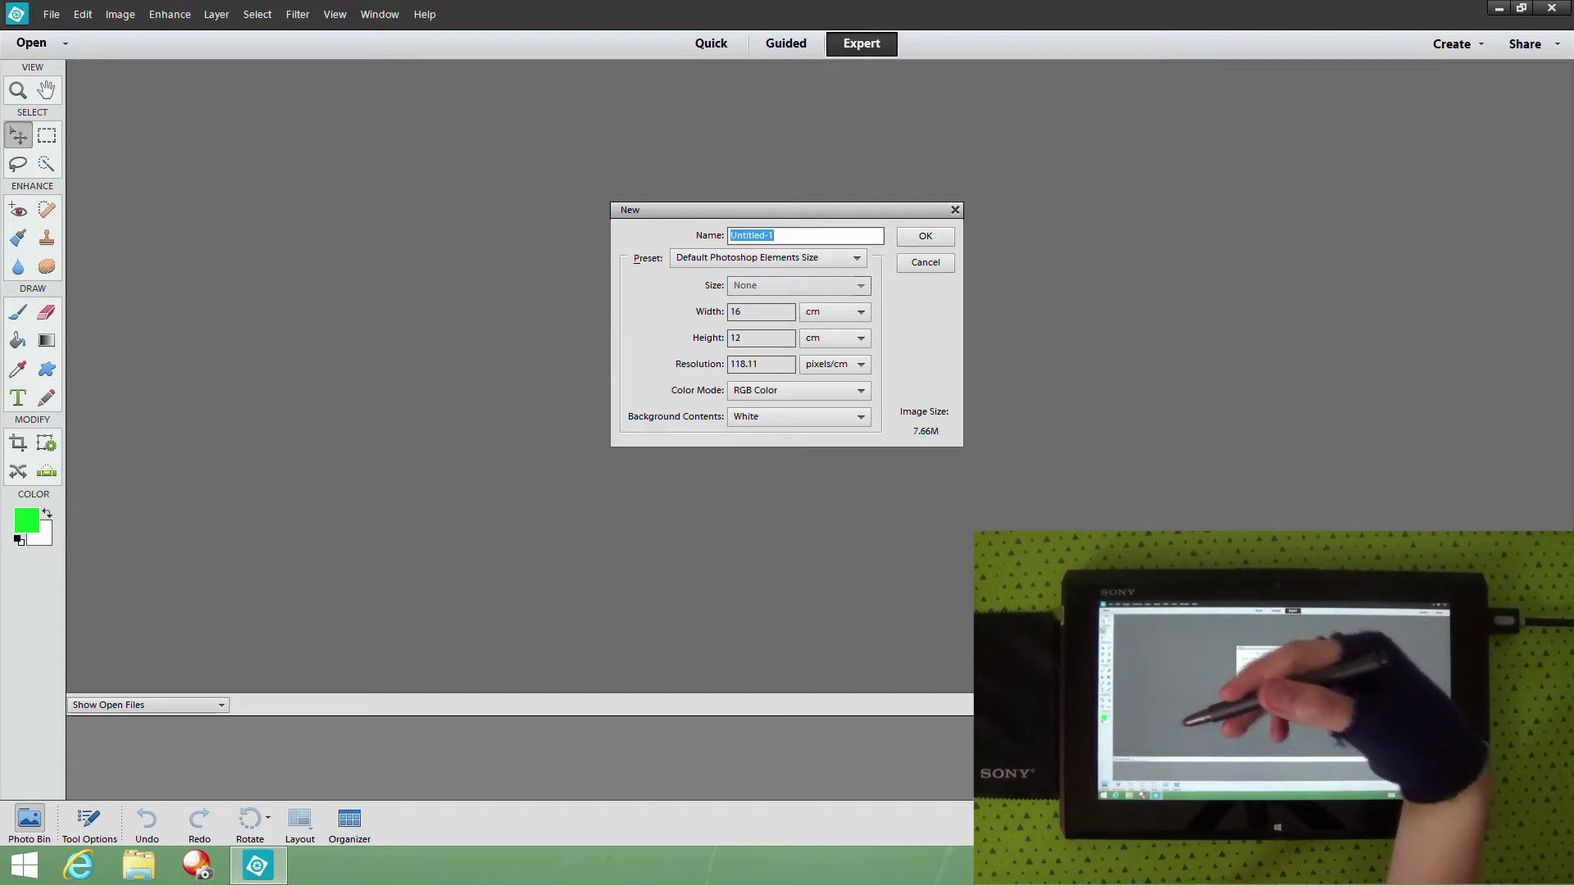
pyautogui.click(934, 236)
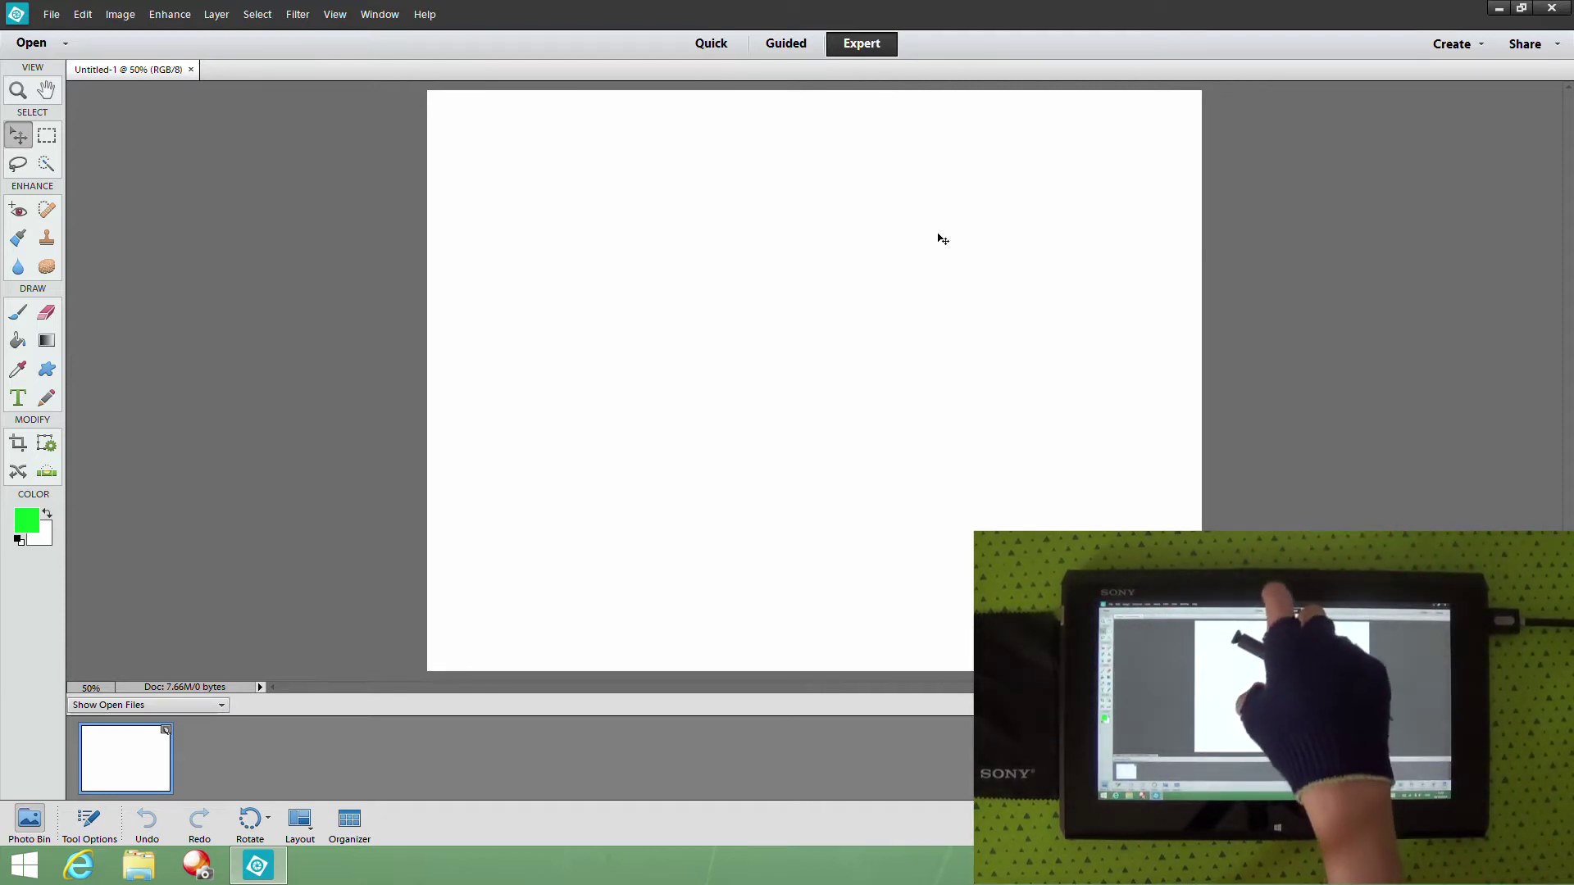
pyautogui.scroll(3, 814, 380)
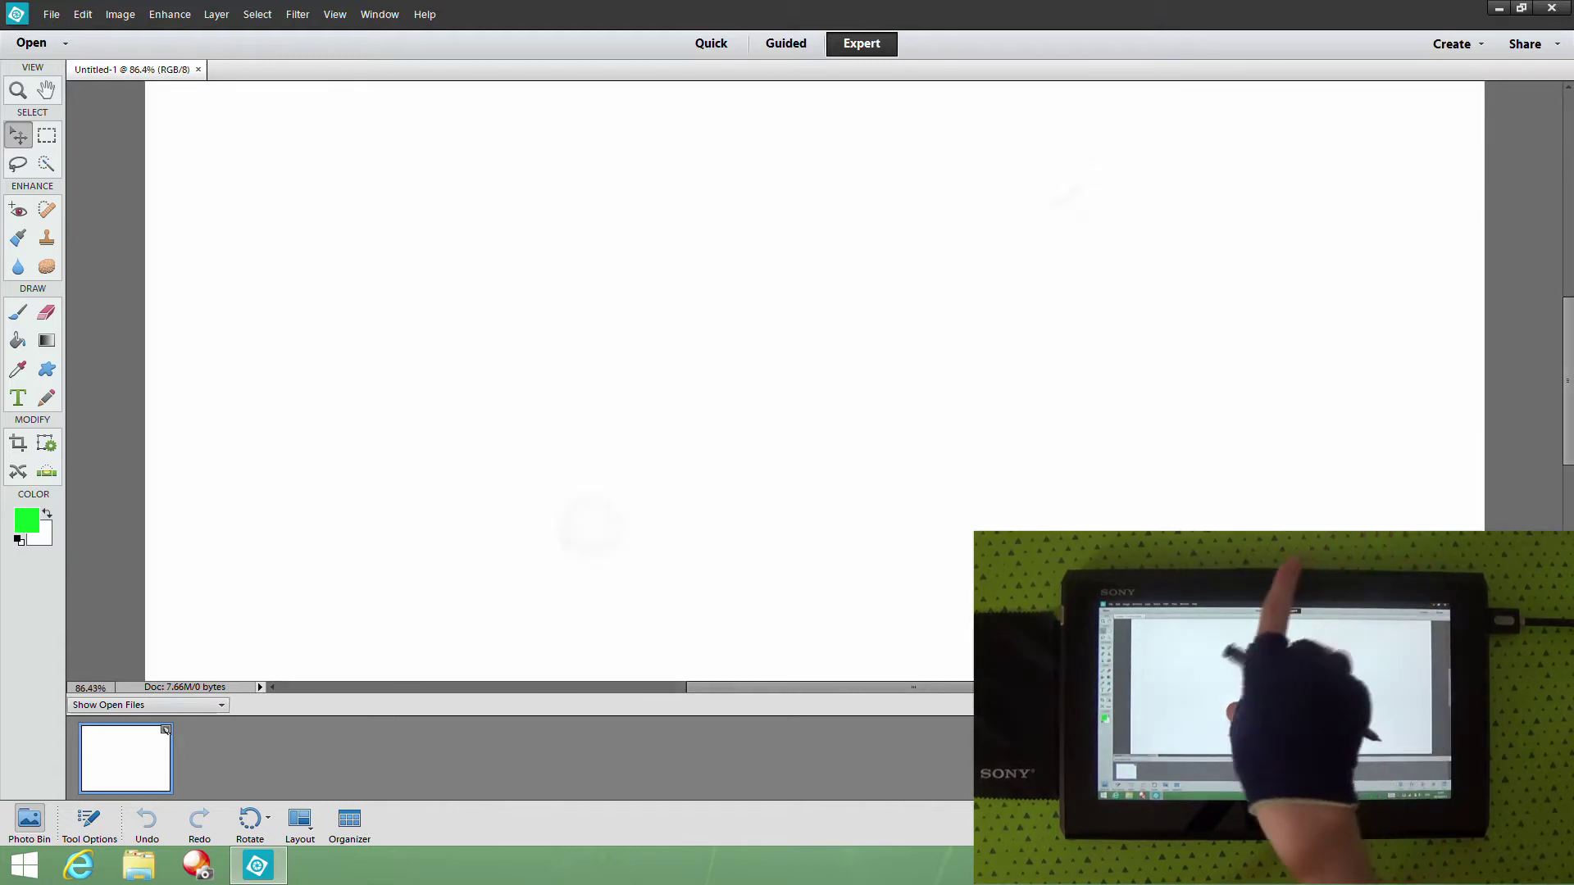
pyautogui.scroll(-3, 813, 381)
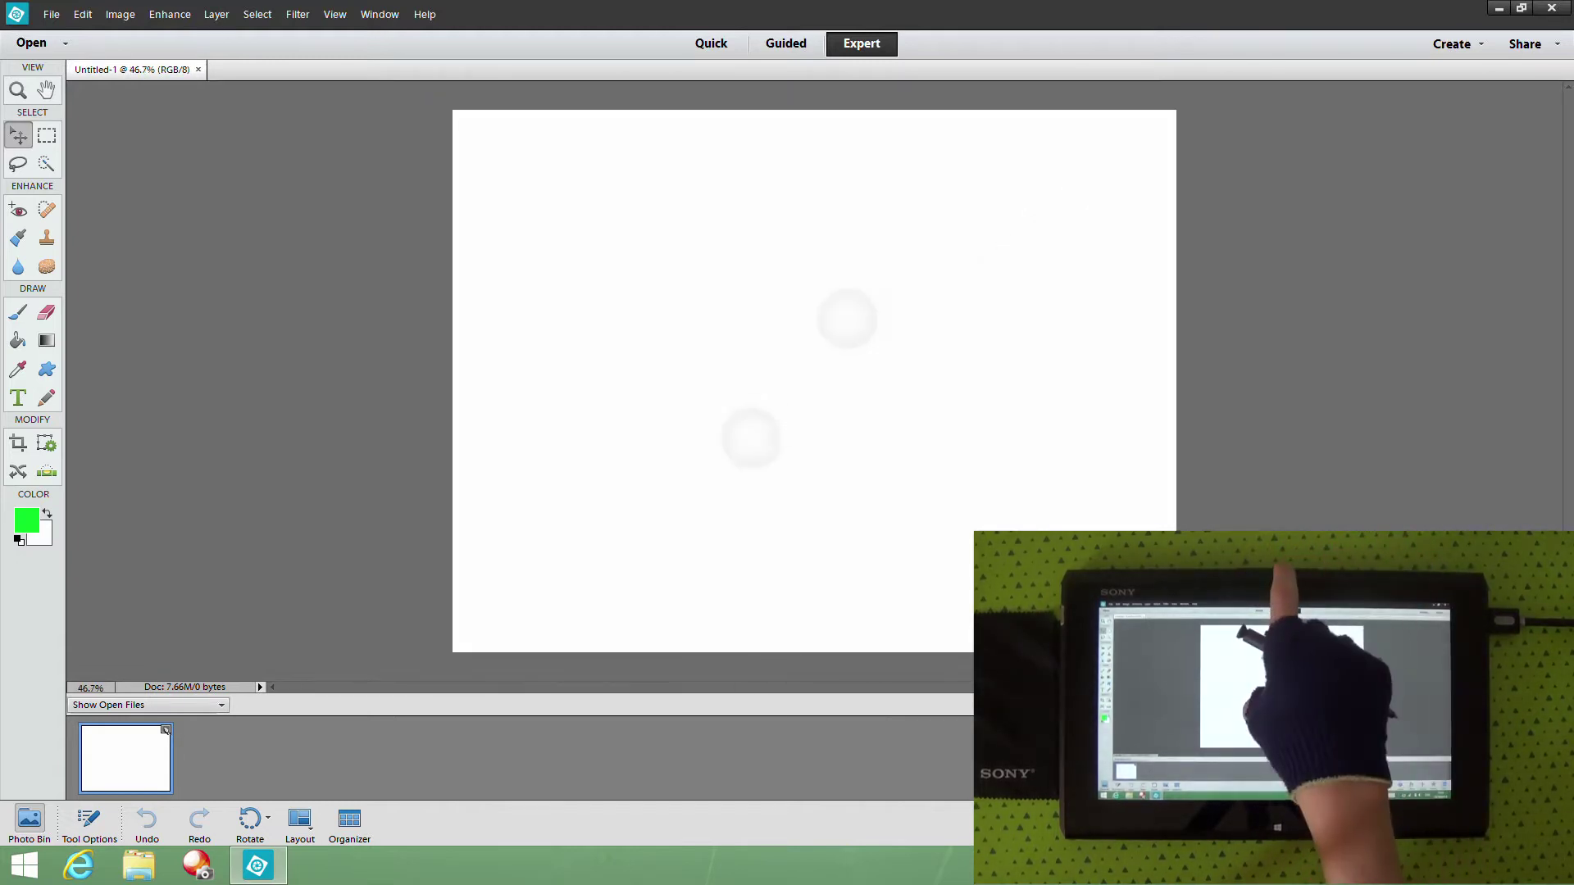
pyautogui.scroll(2, 813, 380)
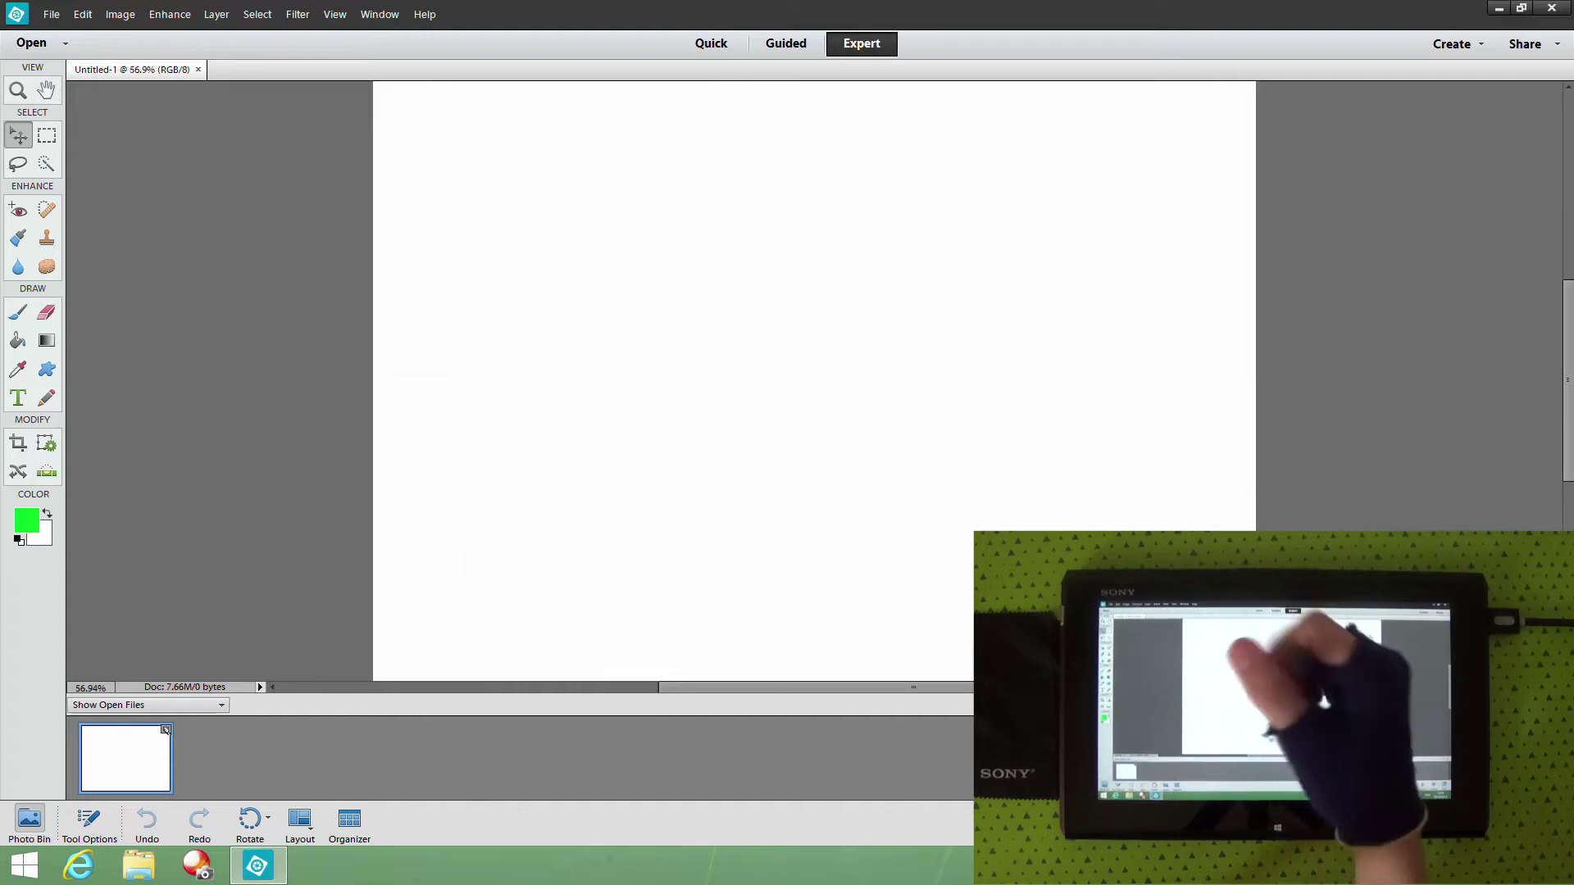
pyautogui.scroll(-2, 814, 381)
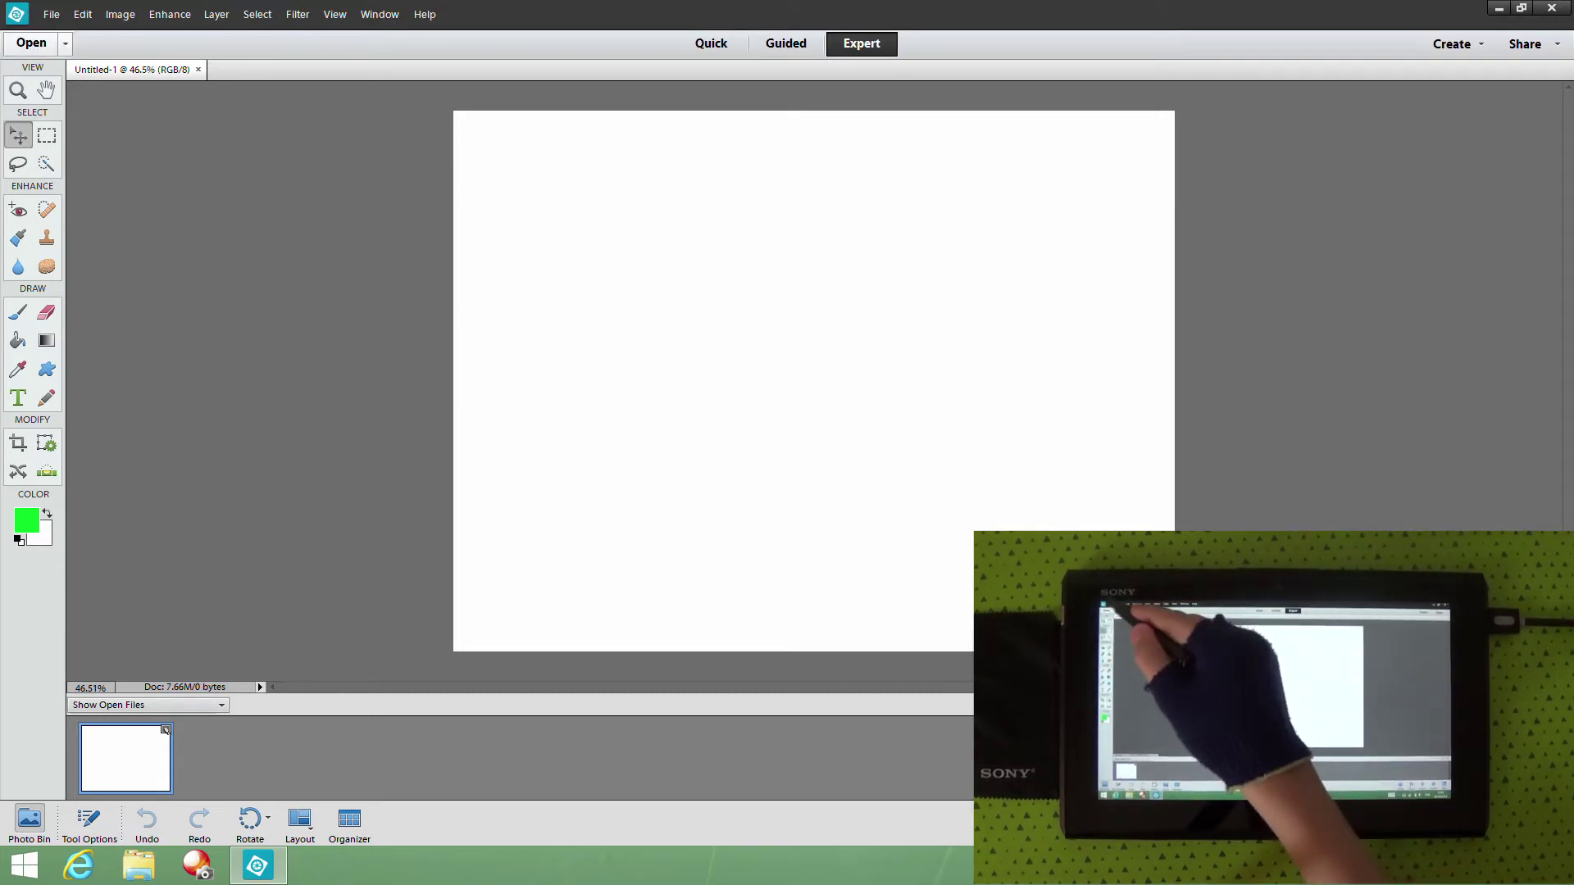
# - Open the laptop photo DSC00047 from the Pictures folder alongside the blank document
pyautogui.click(51, 14)
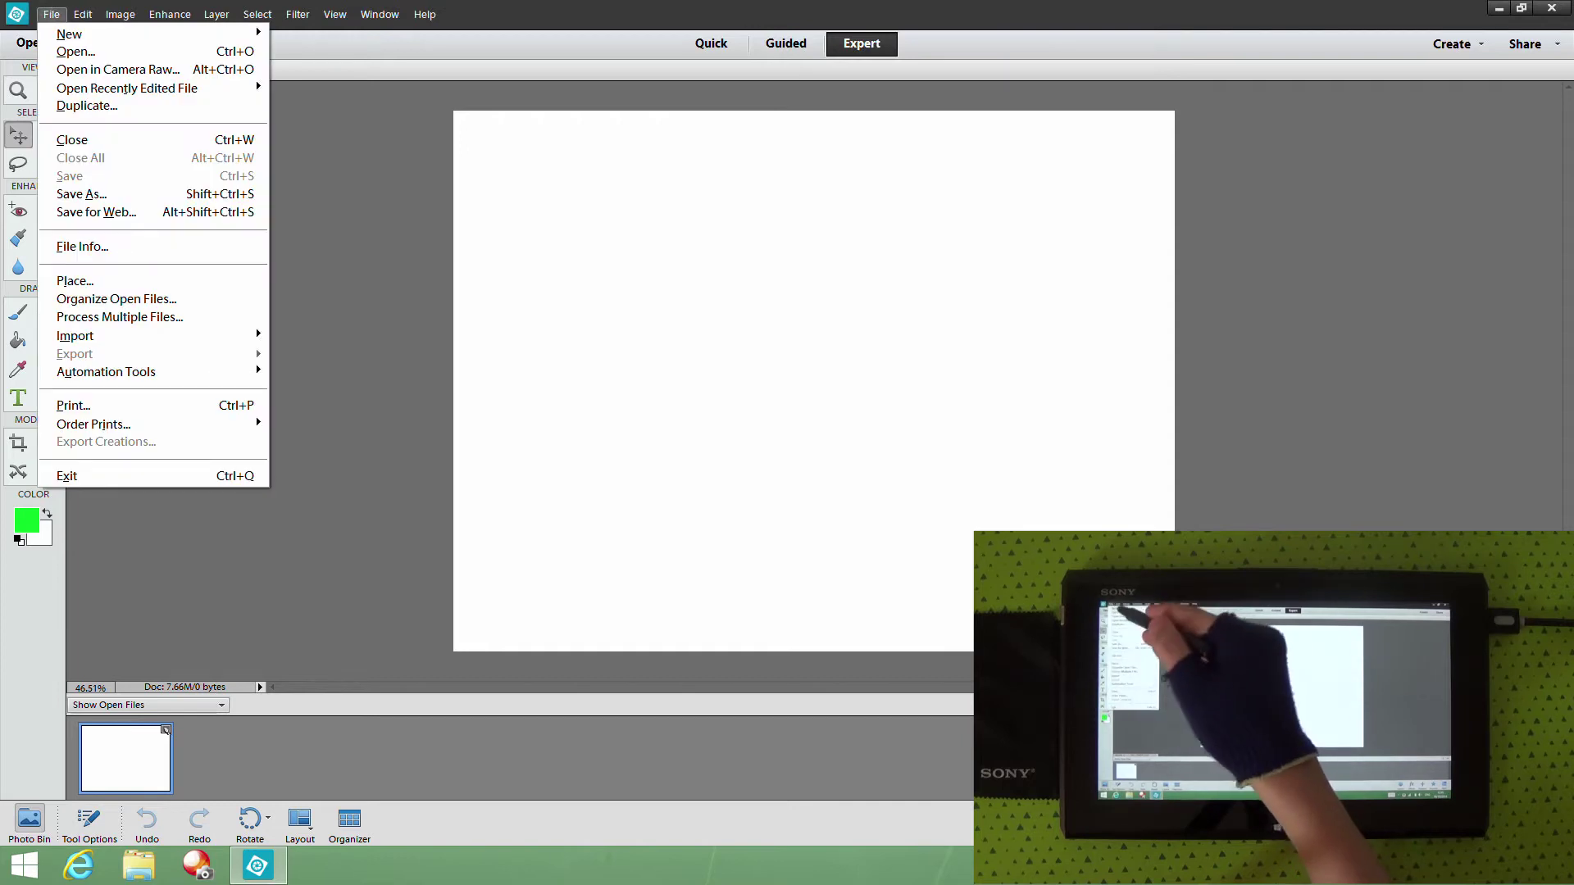
pyautogui.click(75, 52)
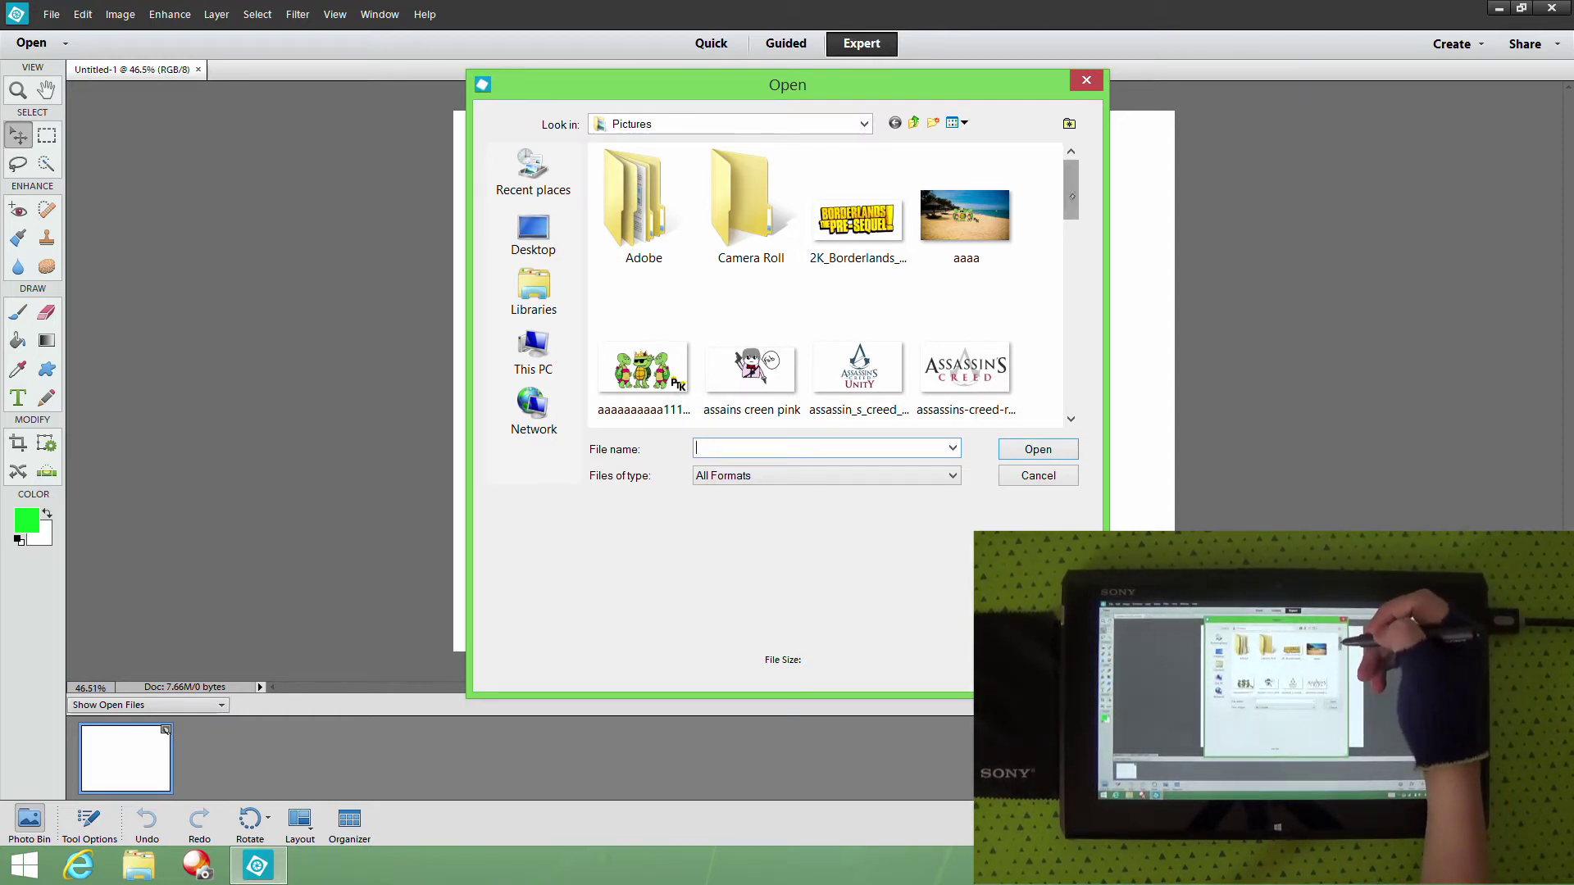
pyautogui.scroll(-10, 833, 286)
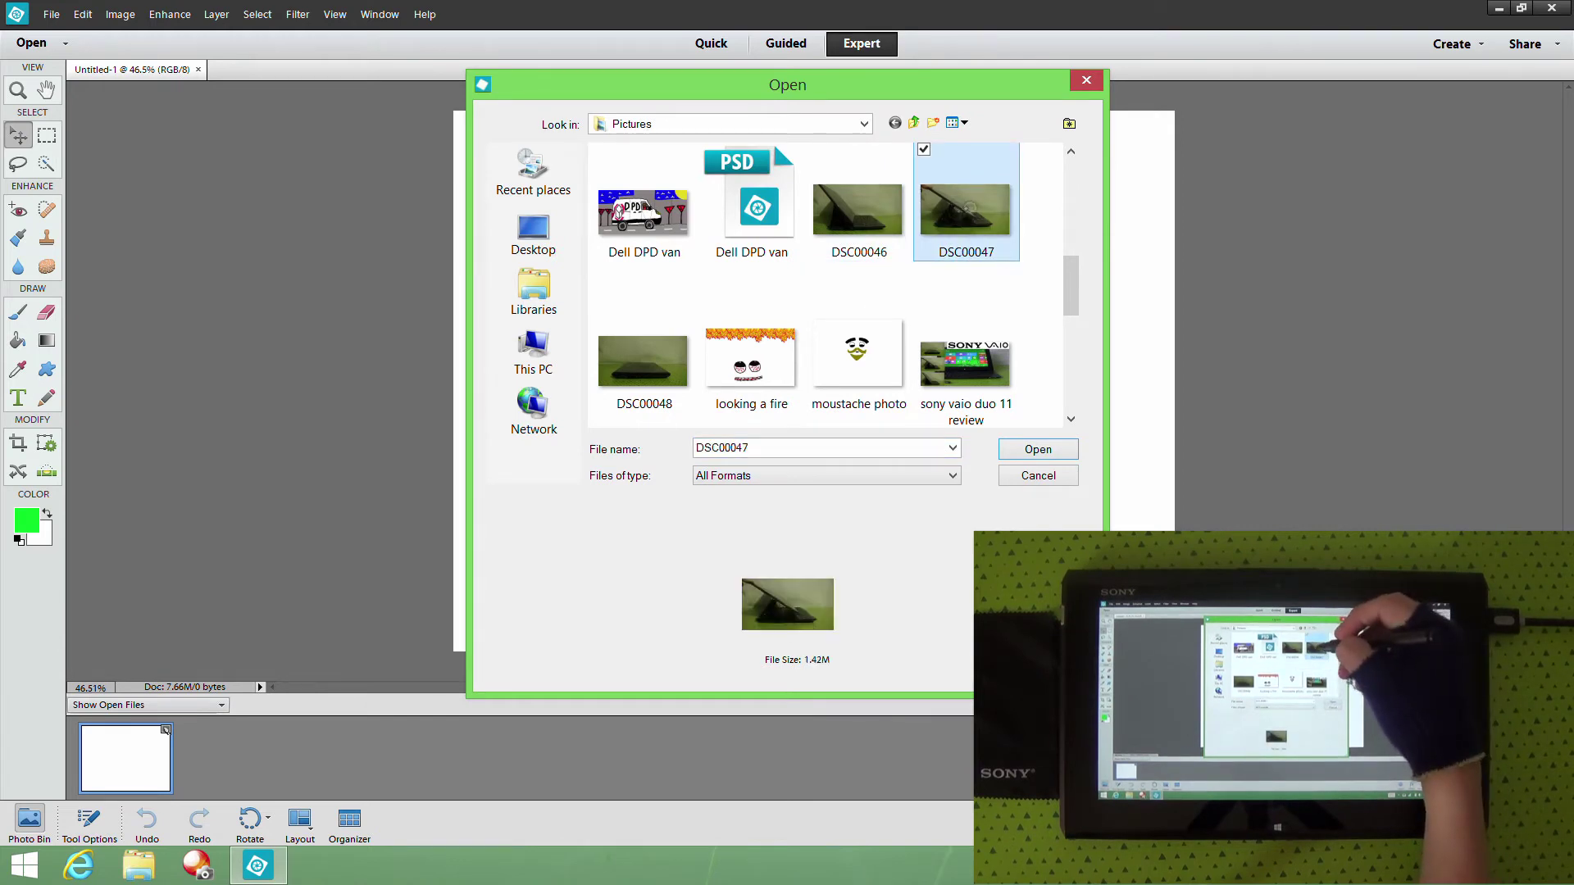
pyautogui.doubleClick(959, 213)
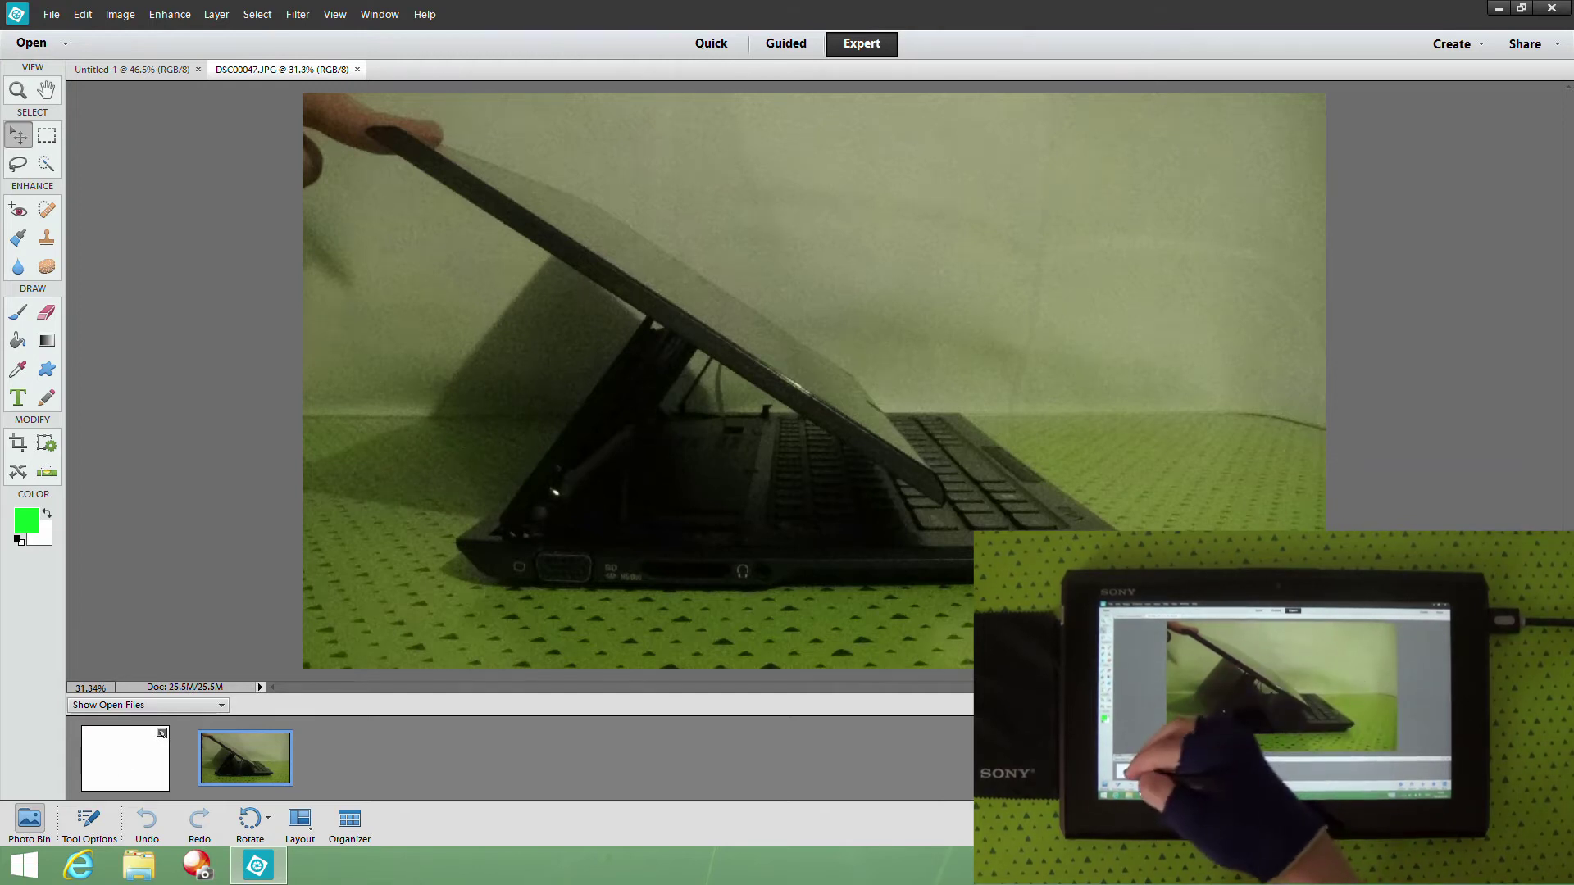
# - Switch to the blank Untitled-1 document, and hide and reshow the Photo Bin
pyautogui.click(123, 766)
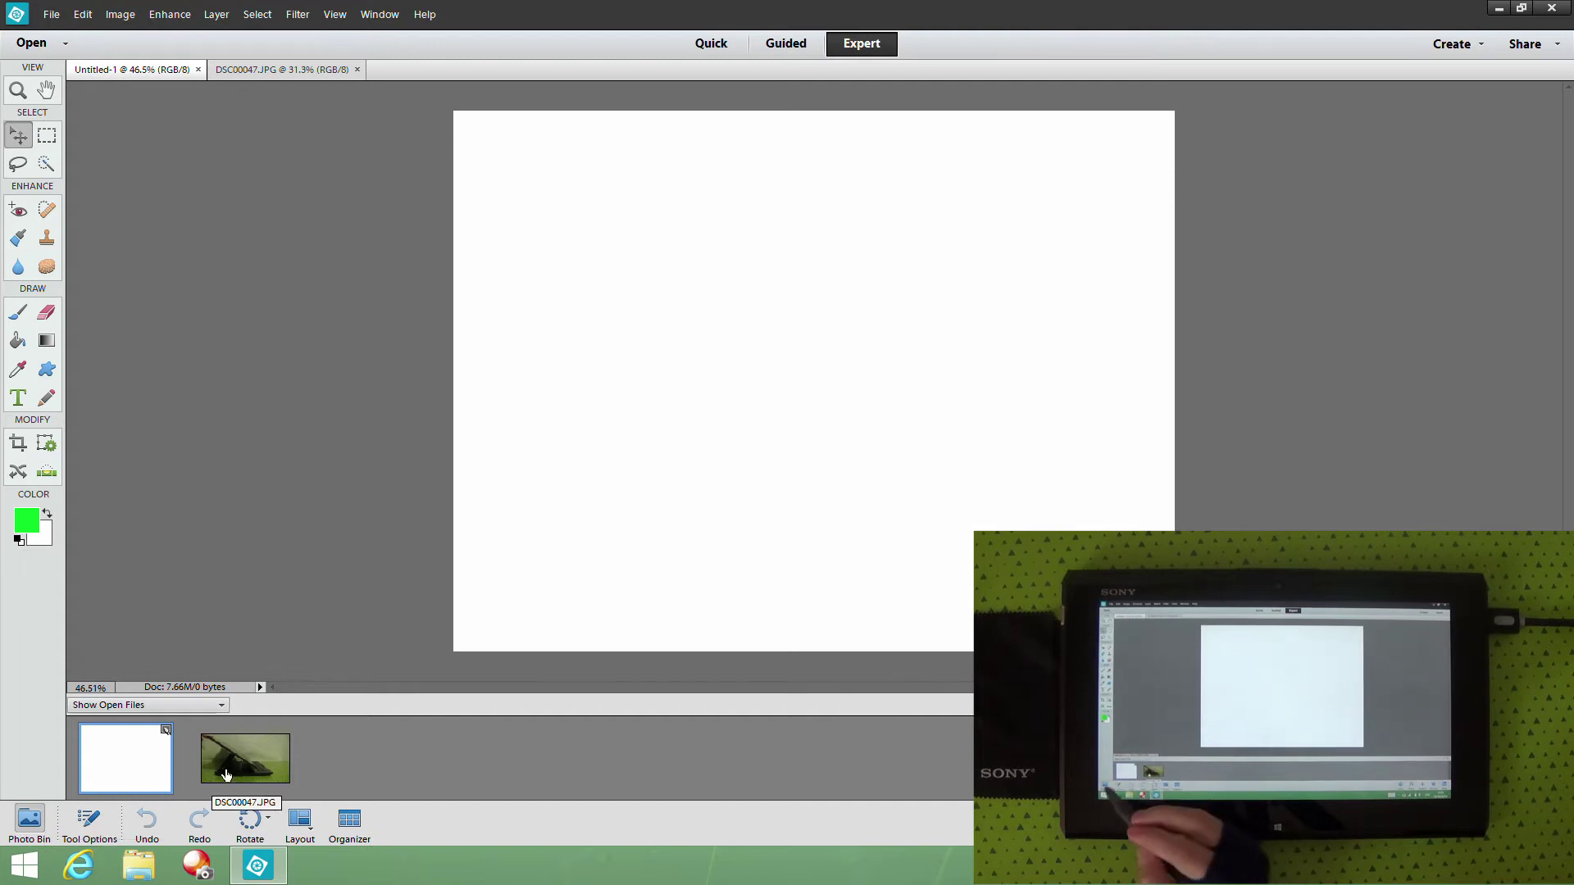
pyautogui.click(30, 822)
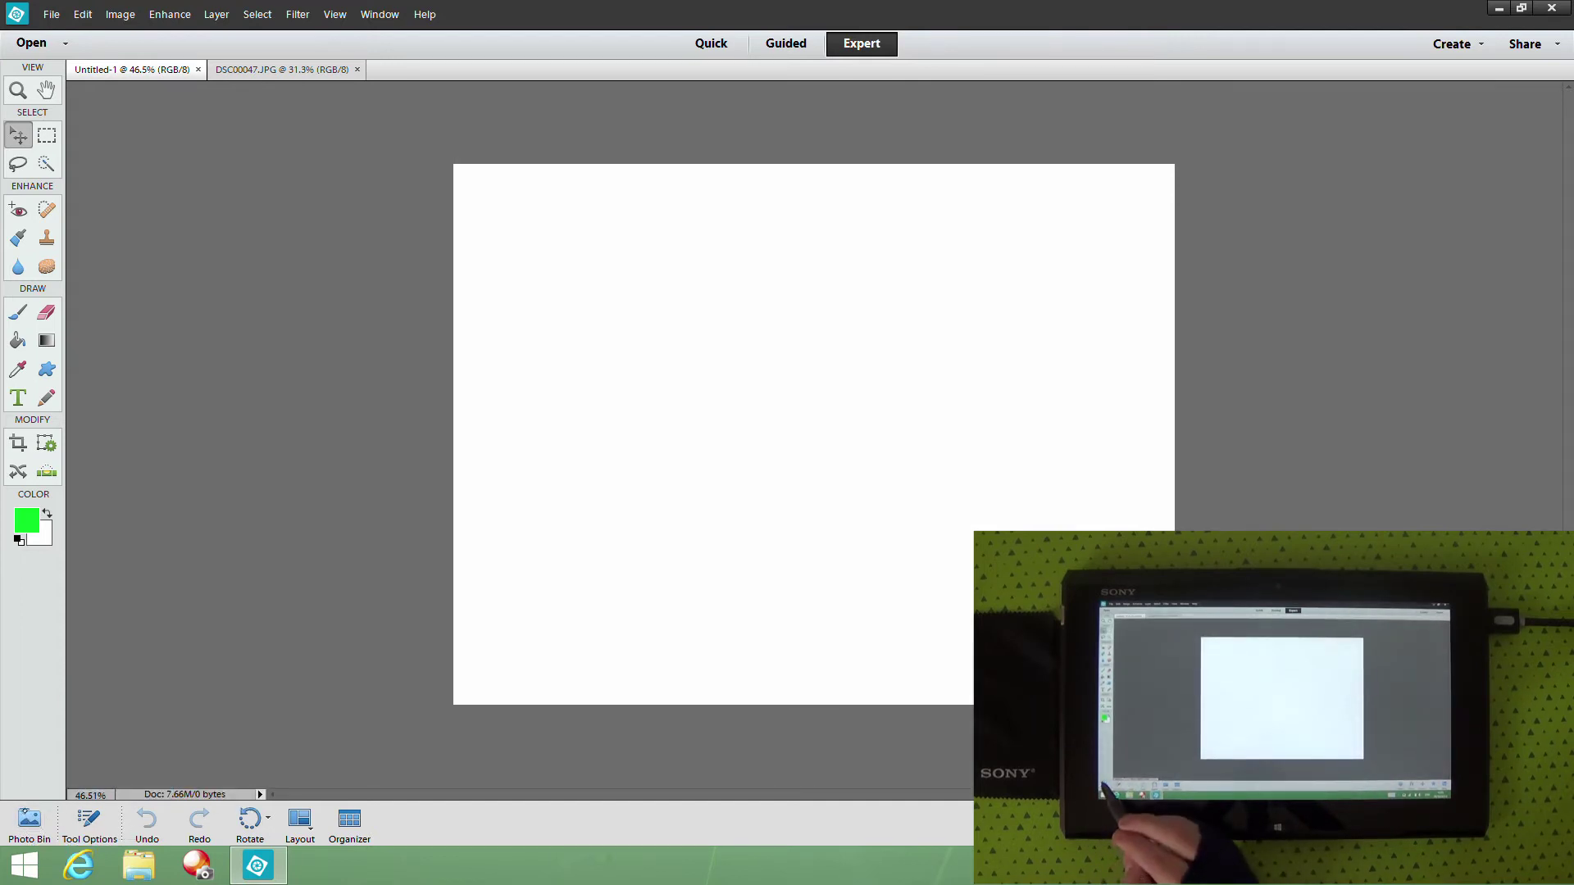
pyautogui.click(30, 822)
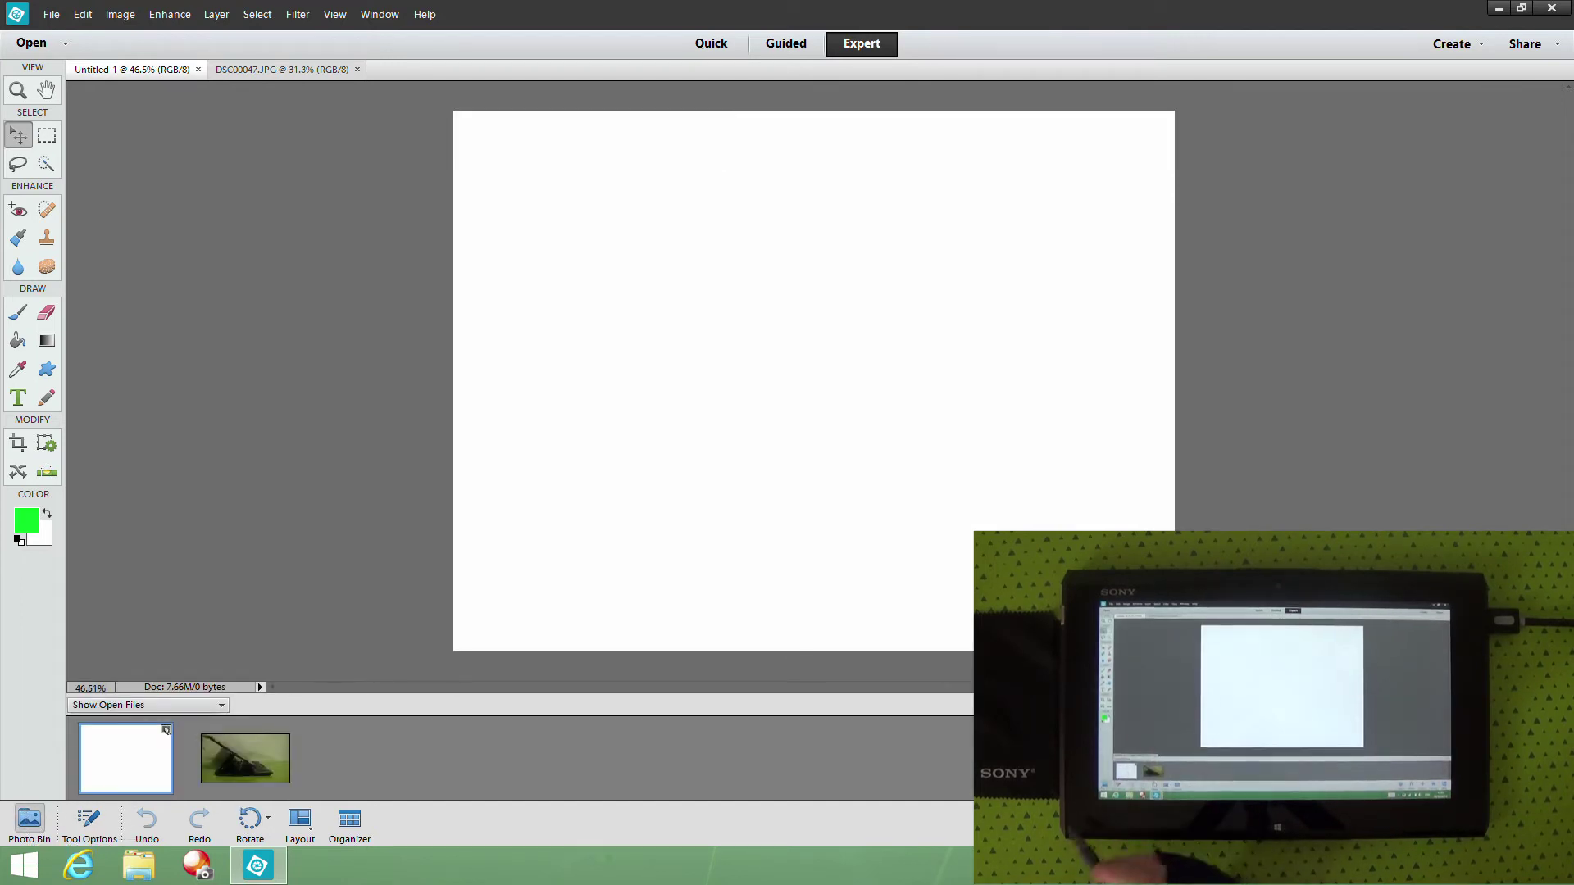
# - Place the DSC00047 photo into the blank document, try transforming it from its corner, and undo the placement
pyautogui.moveTo(241, 768); pyautogui.dragTo(830, 361)
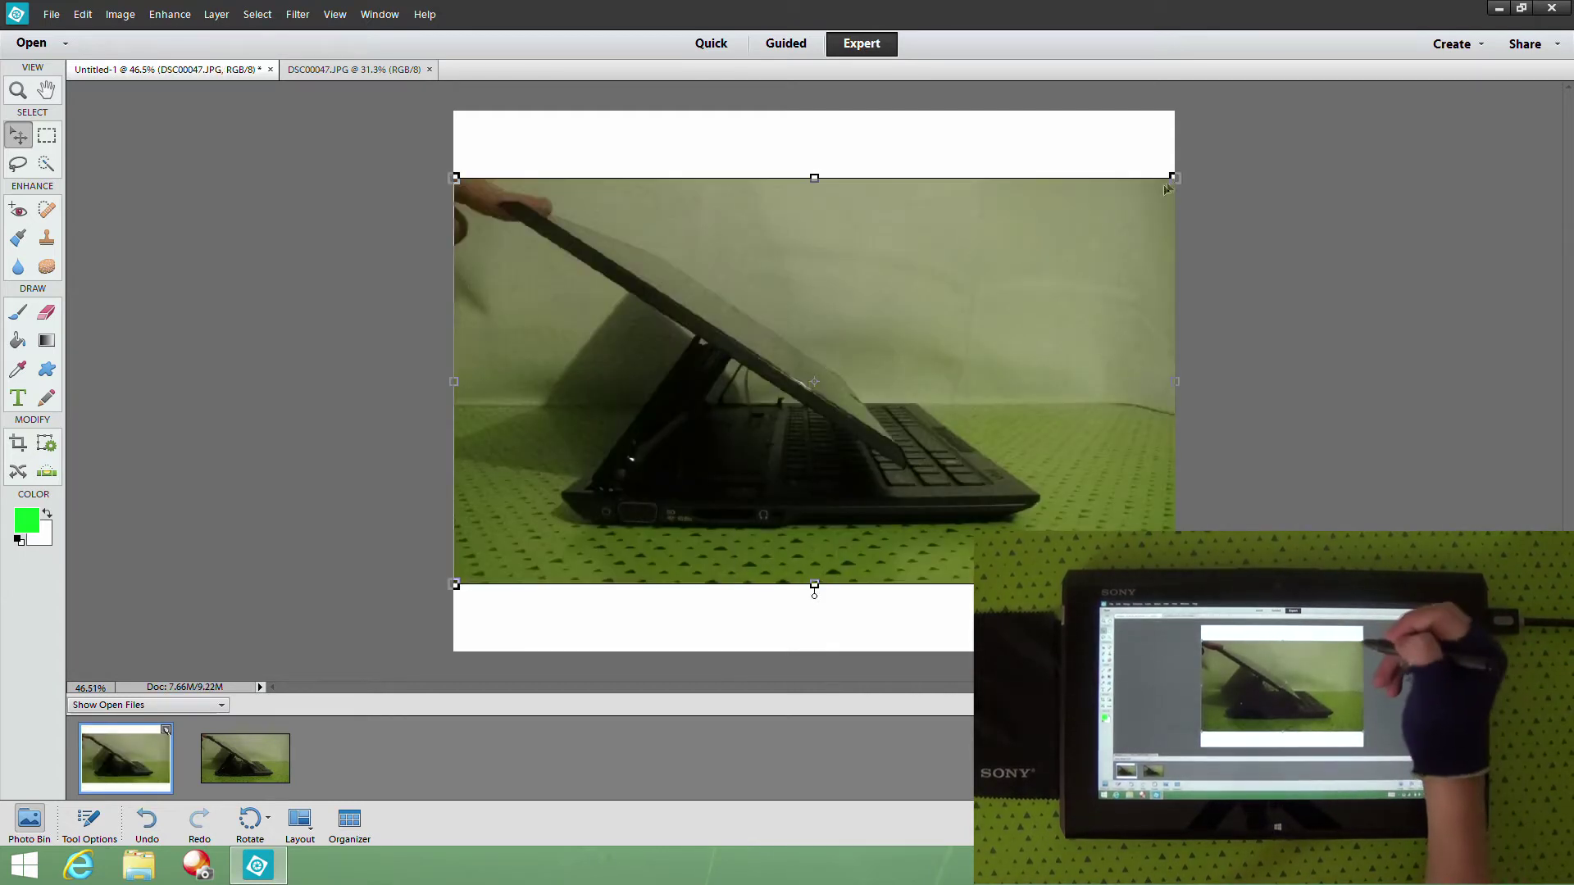
pyautogui.moveTo(1176, 174); pyautogui.dragTo(1079, 229)
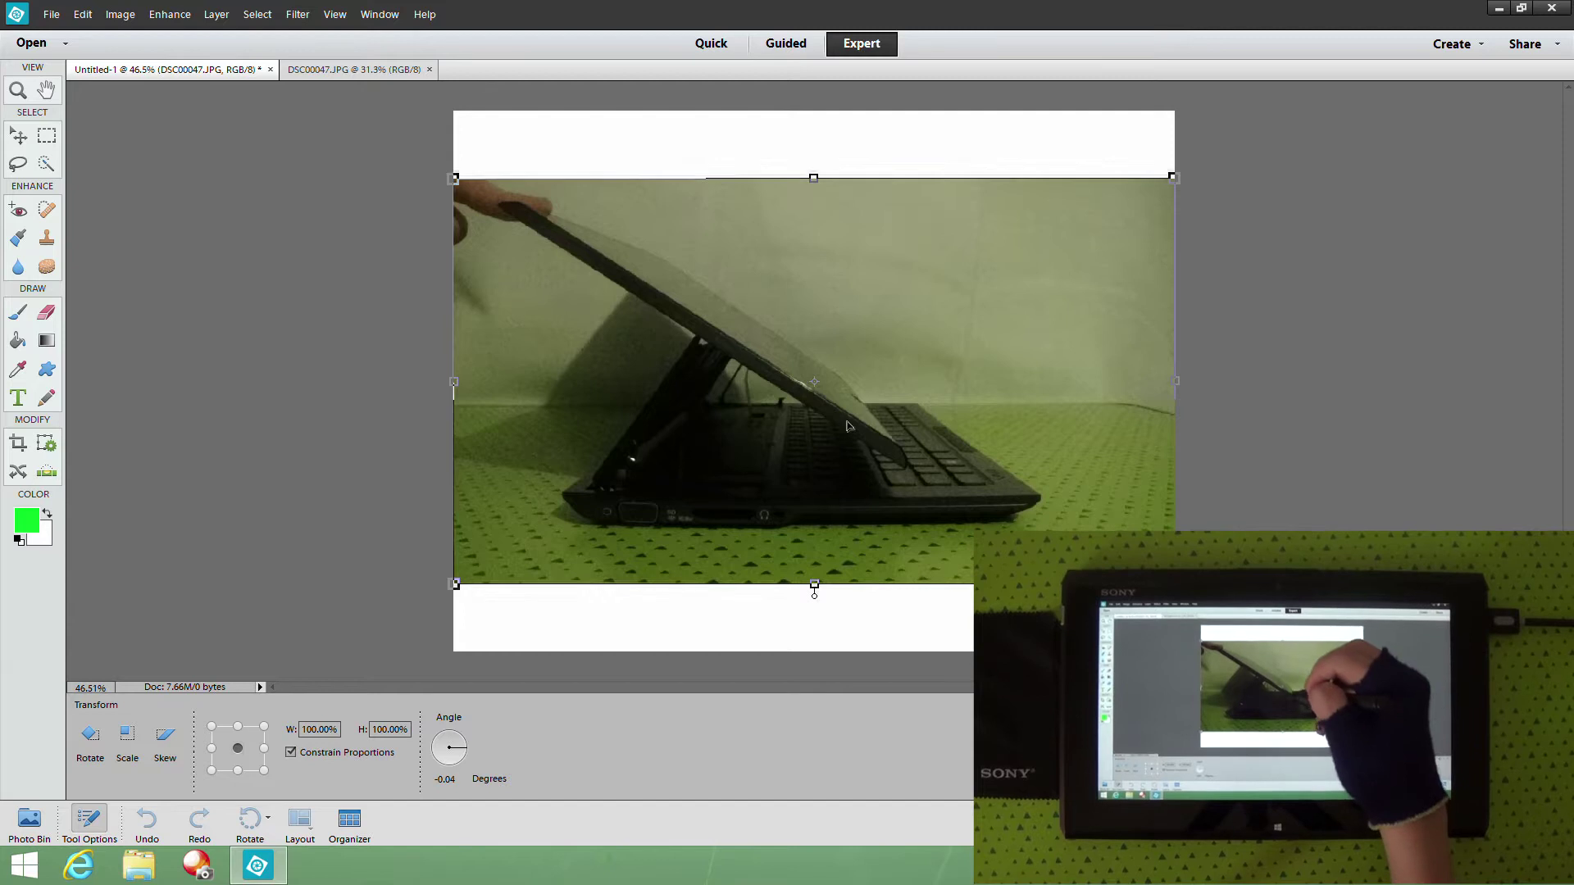
pyautogui.press('Return')
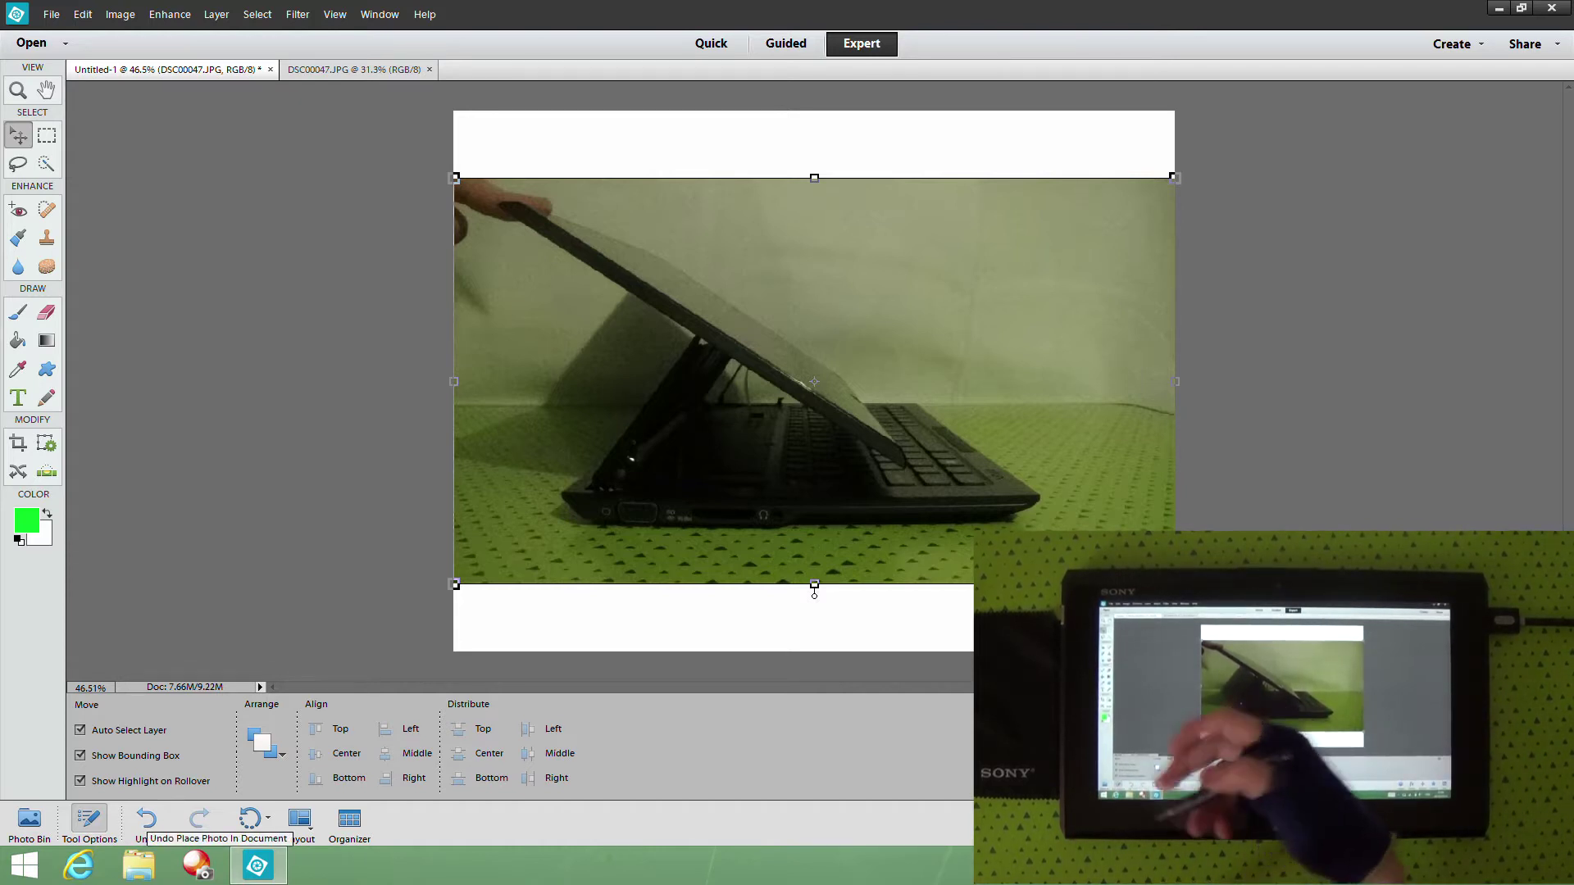
pyautogui.click(147, 818)
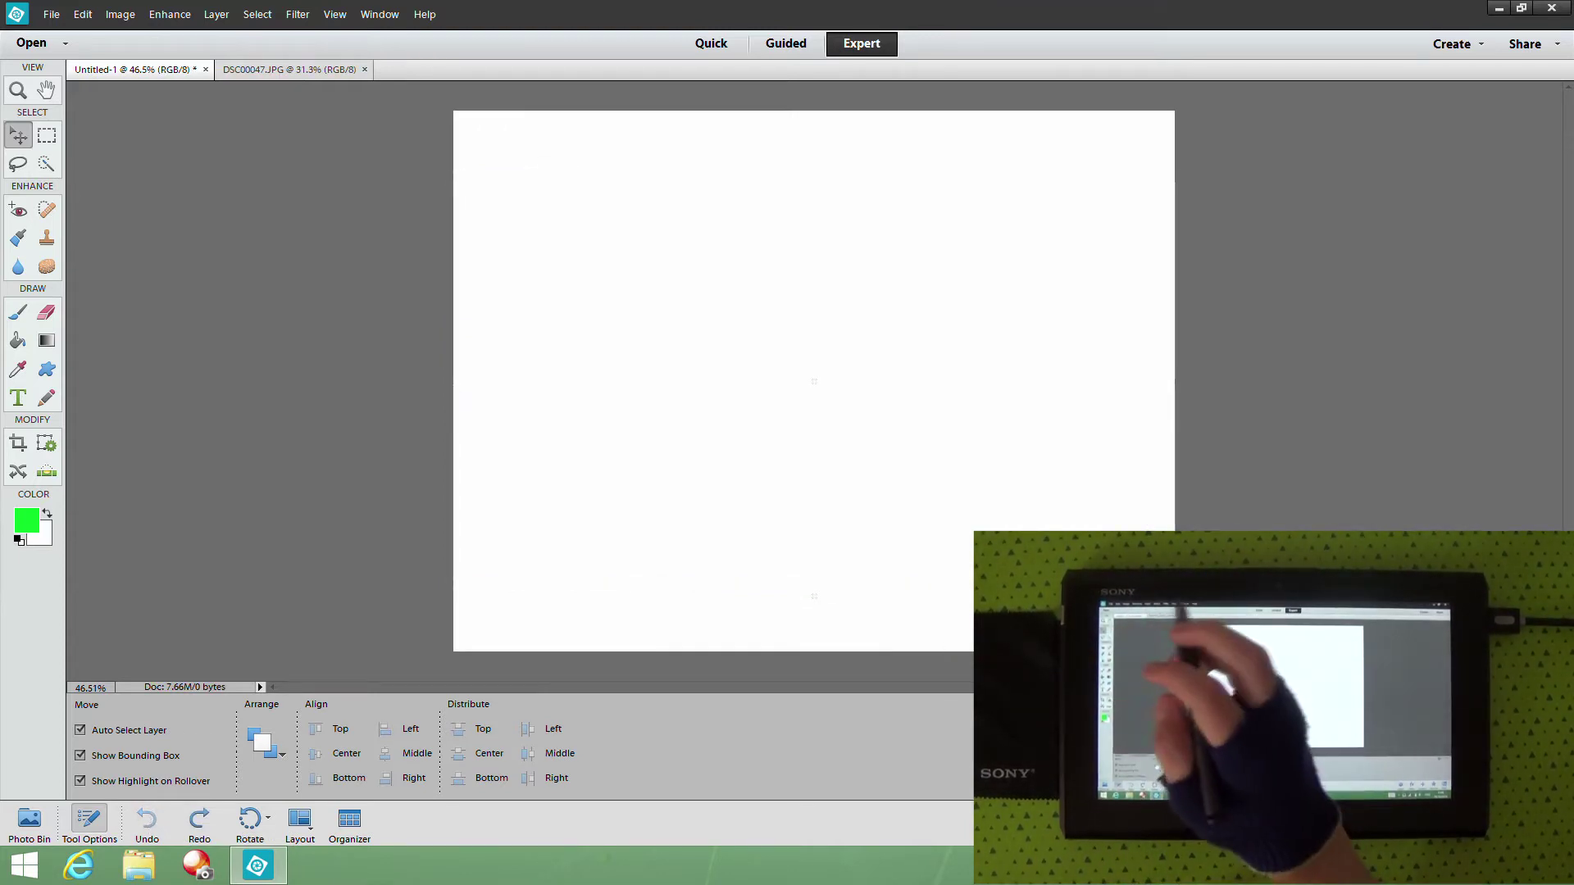
# - Show the Photo Bin again and switch between the open documents, ending on the DSC00047 photo
pyautogui.click(28, 822)
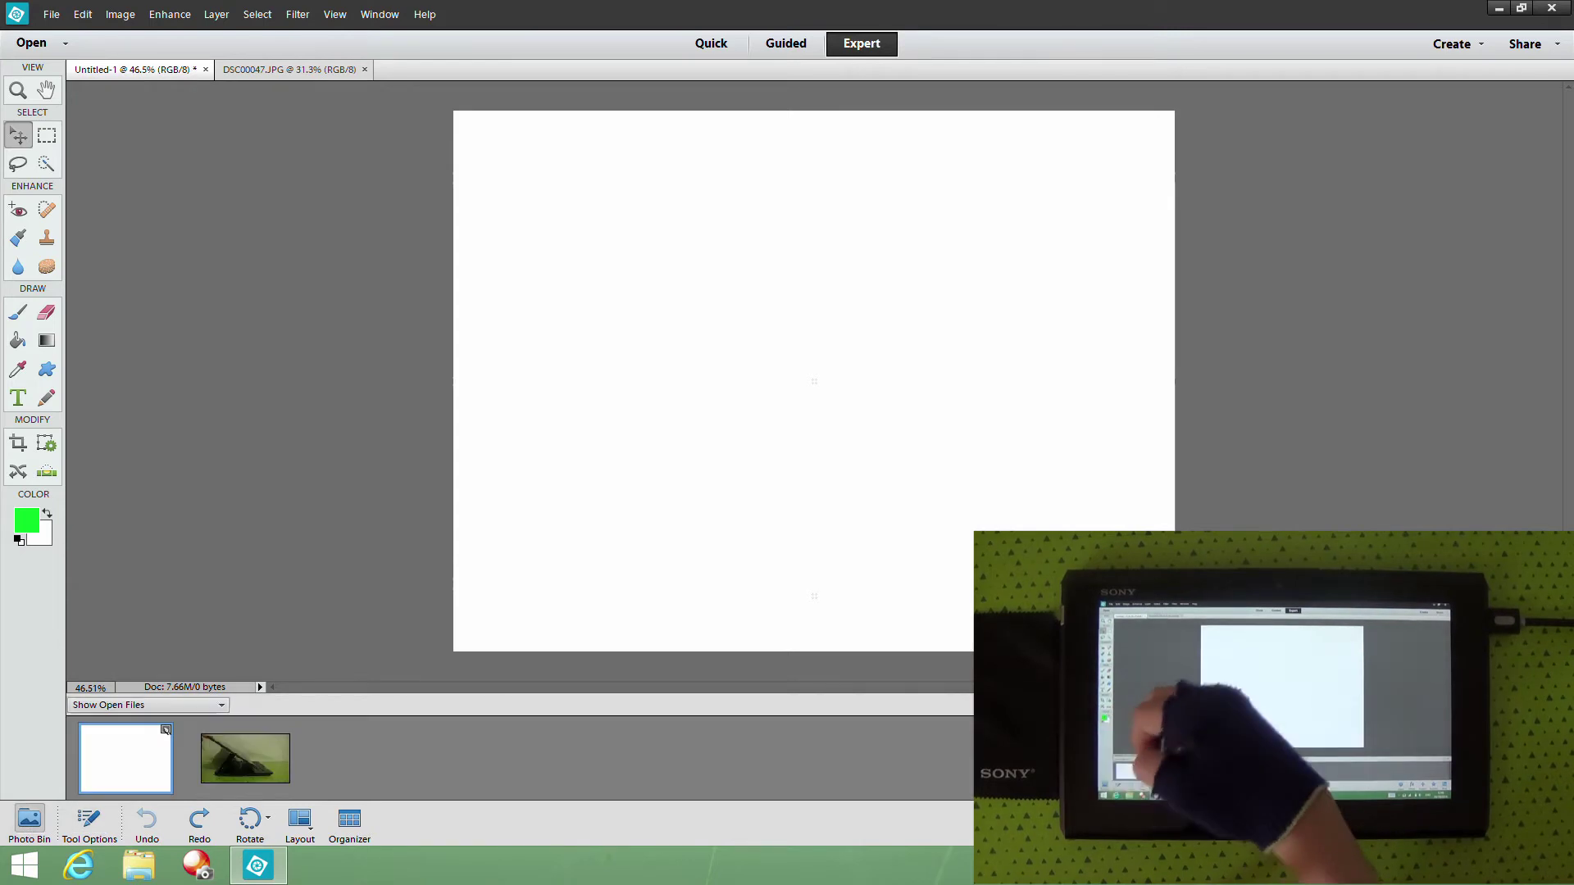
pyautogui.doubleClick(259, 762)
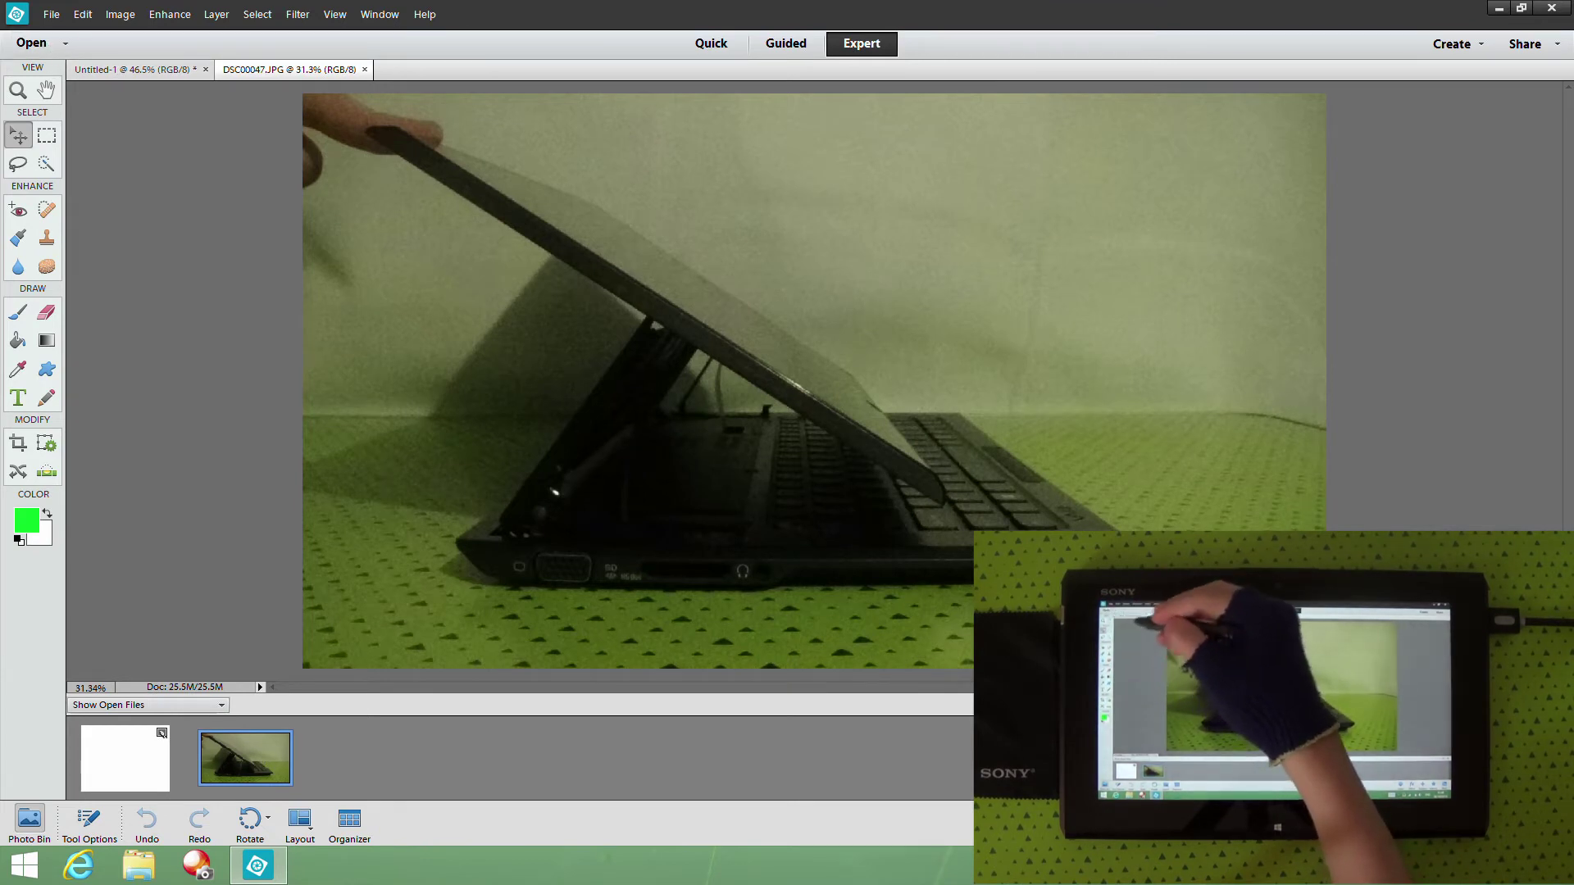
pyautogui.click(133, 72)
pyautogui.click(270, 71)
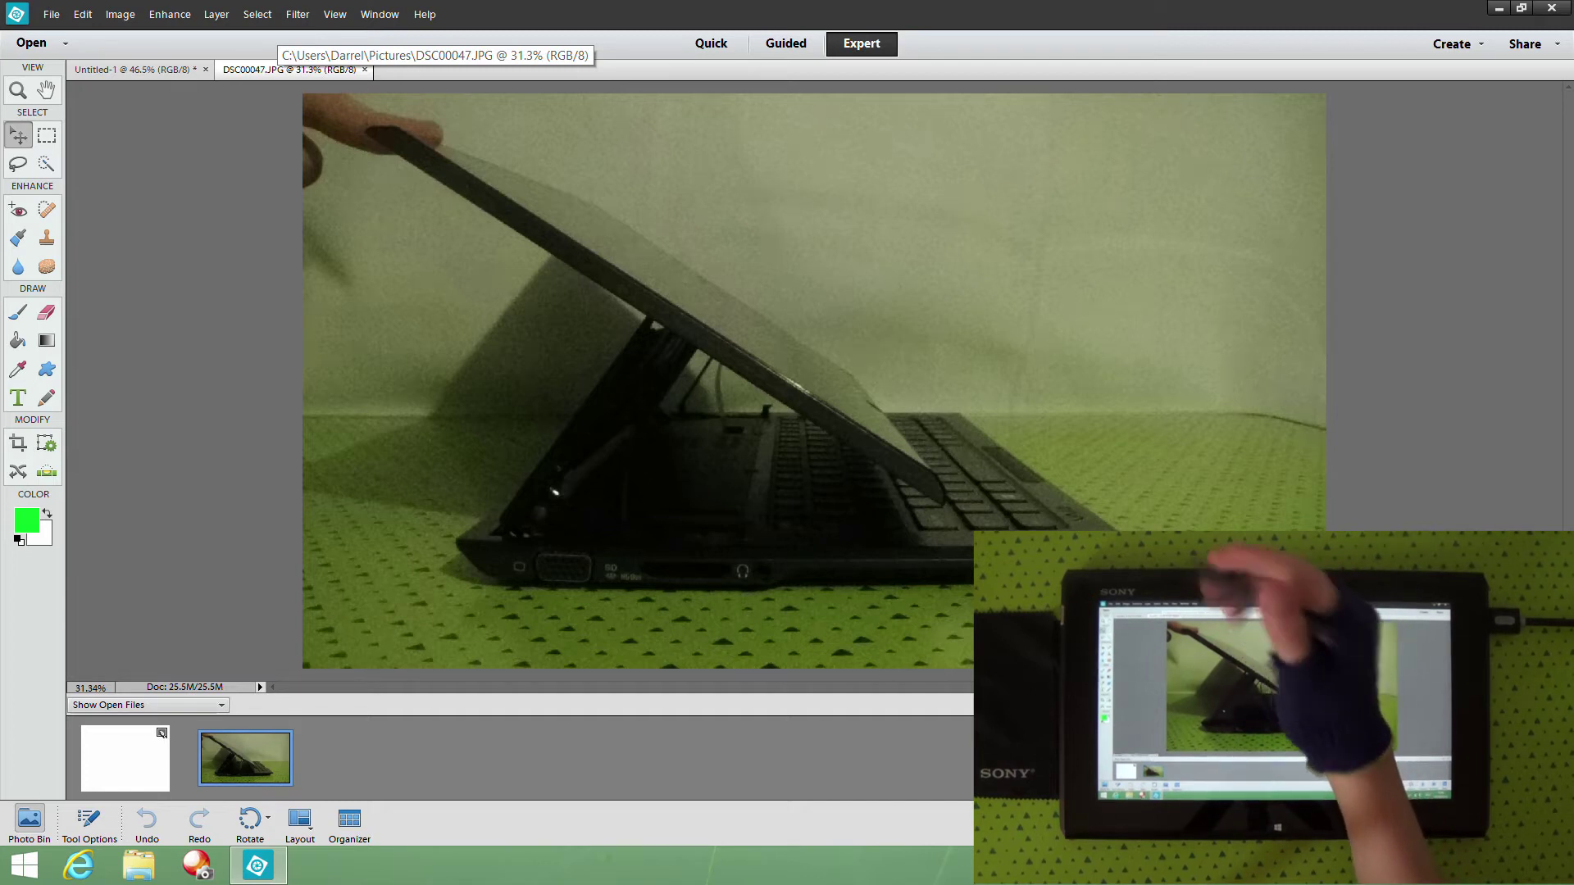
# - Brush a Quick Selection over the laptop screen's edge and part of the keyboard, and undo the last selection stroke
pyautogui.click(47, 163)
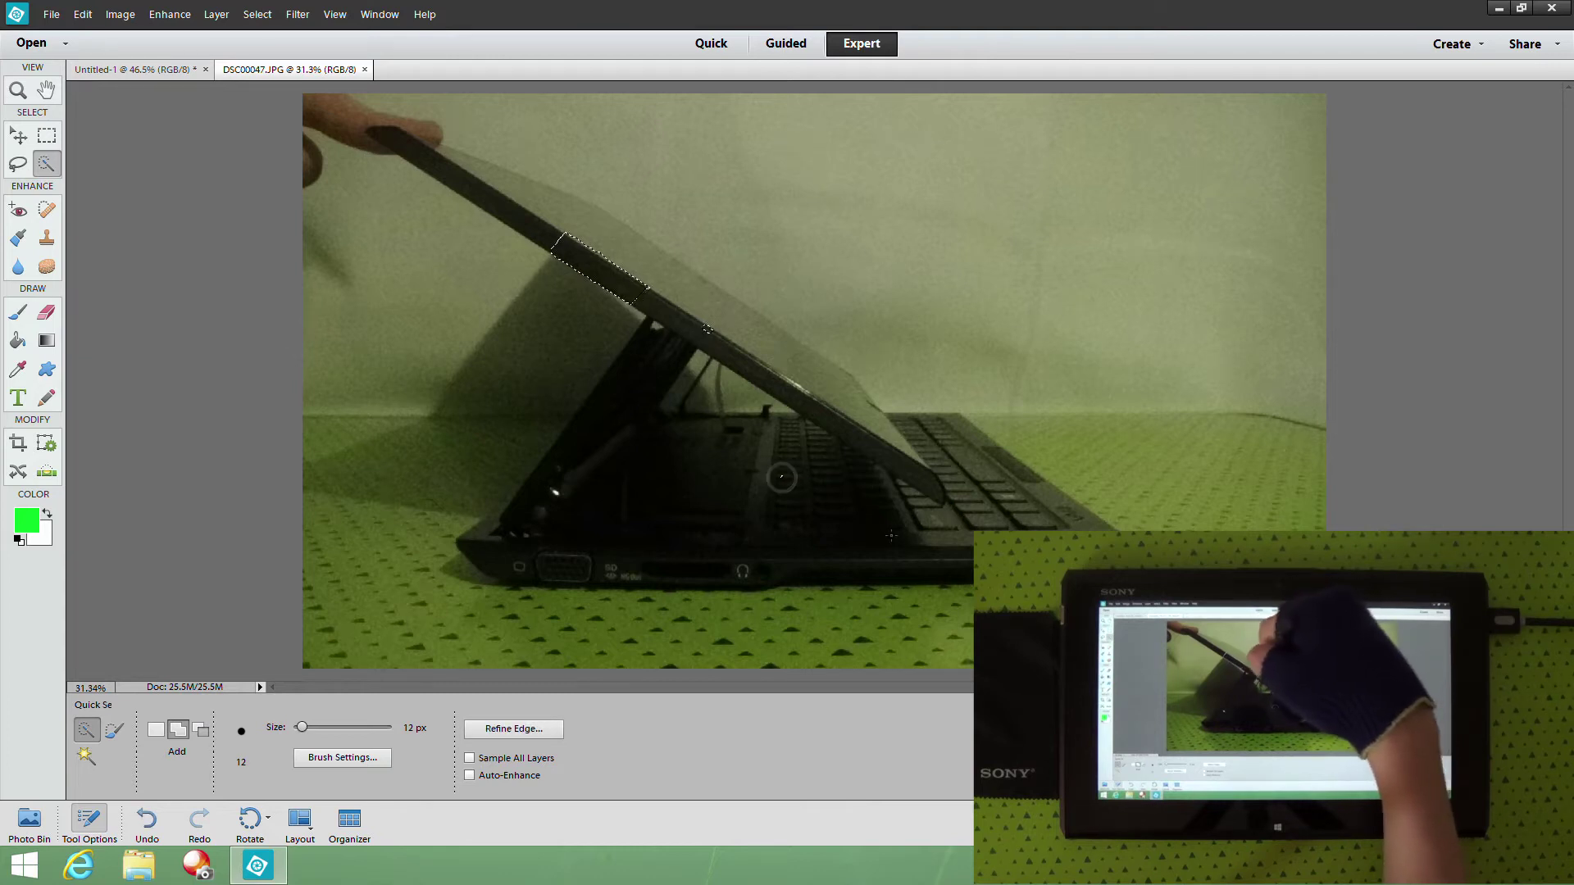
pyautogui.moveTo(942, 491); pyautogui.dragTo(976, 495)
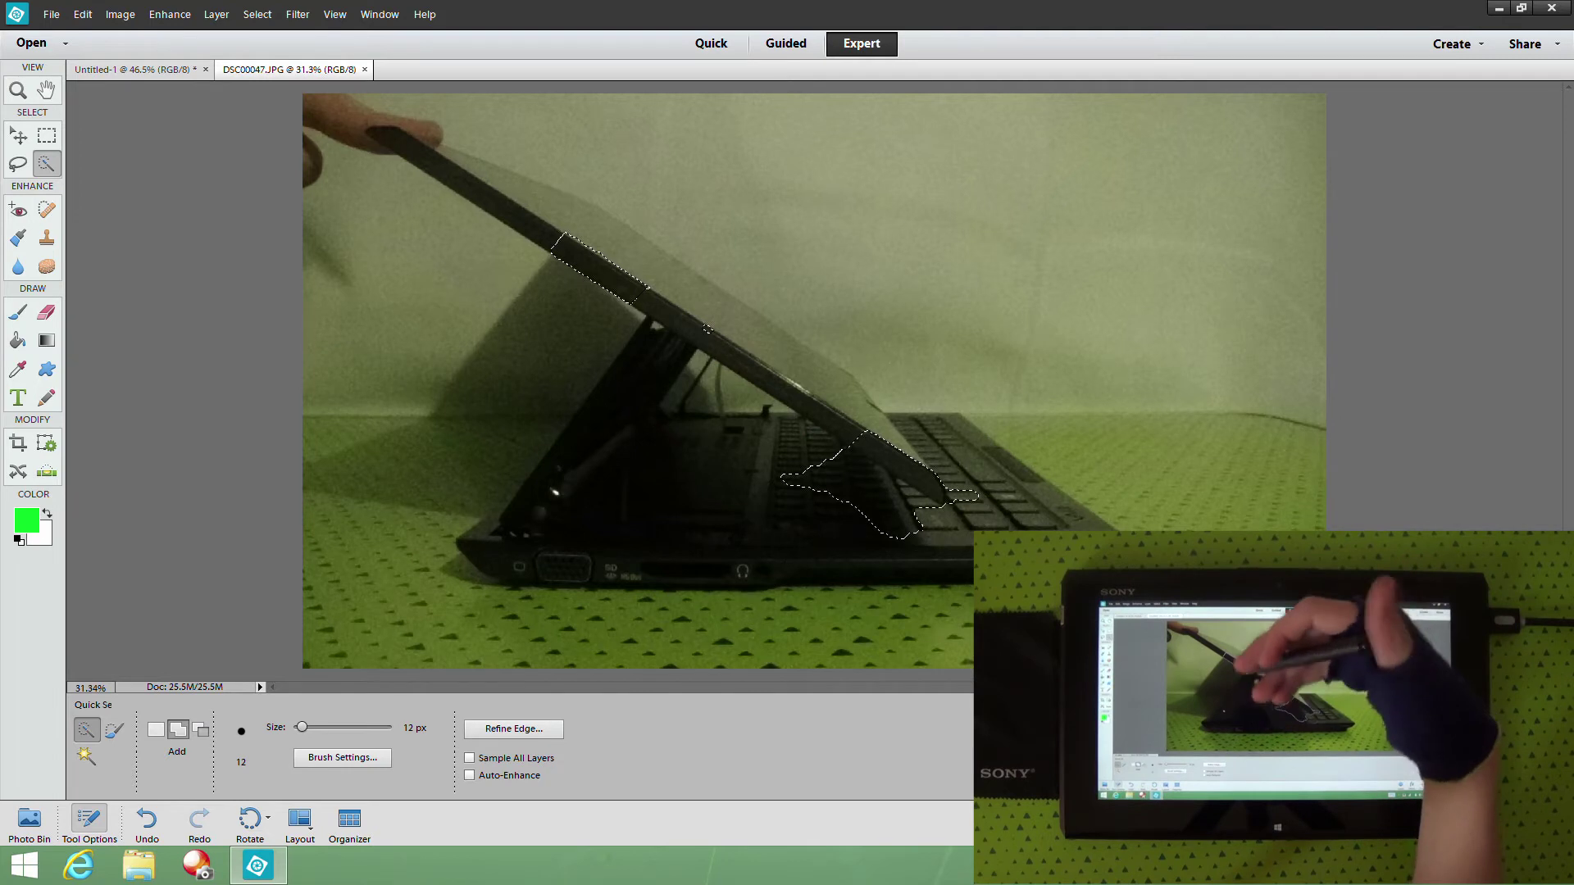
pyautogui.click(816, 439)
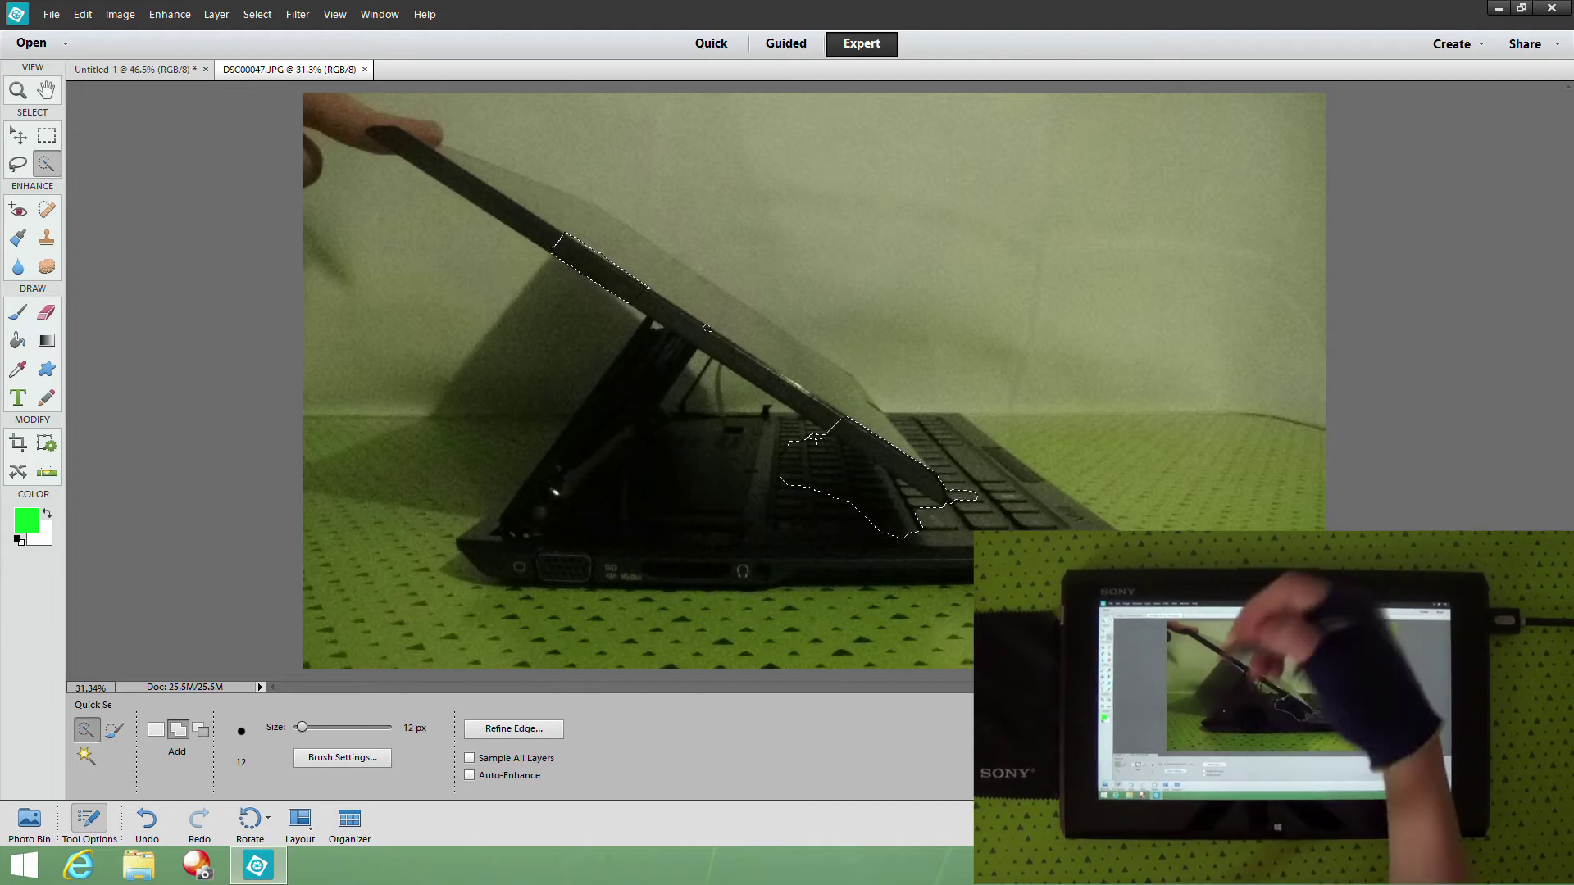
pyautogui.hotkey('ctrl', 'z')
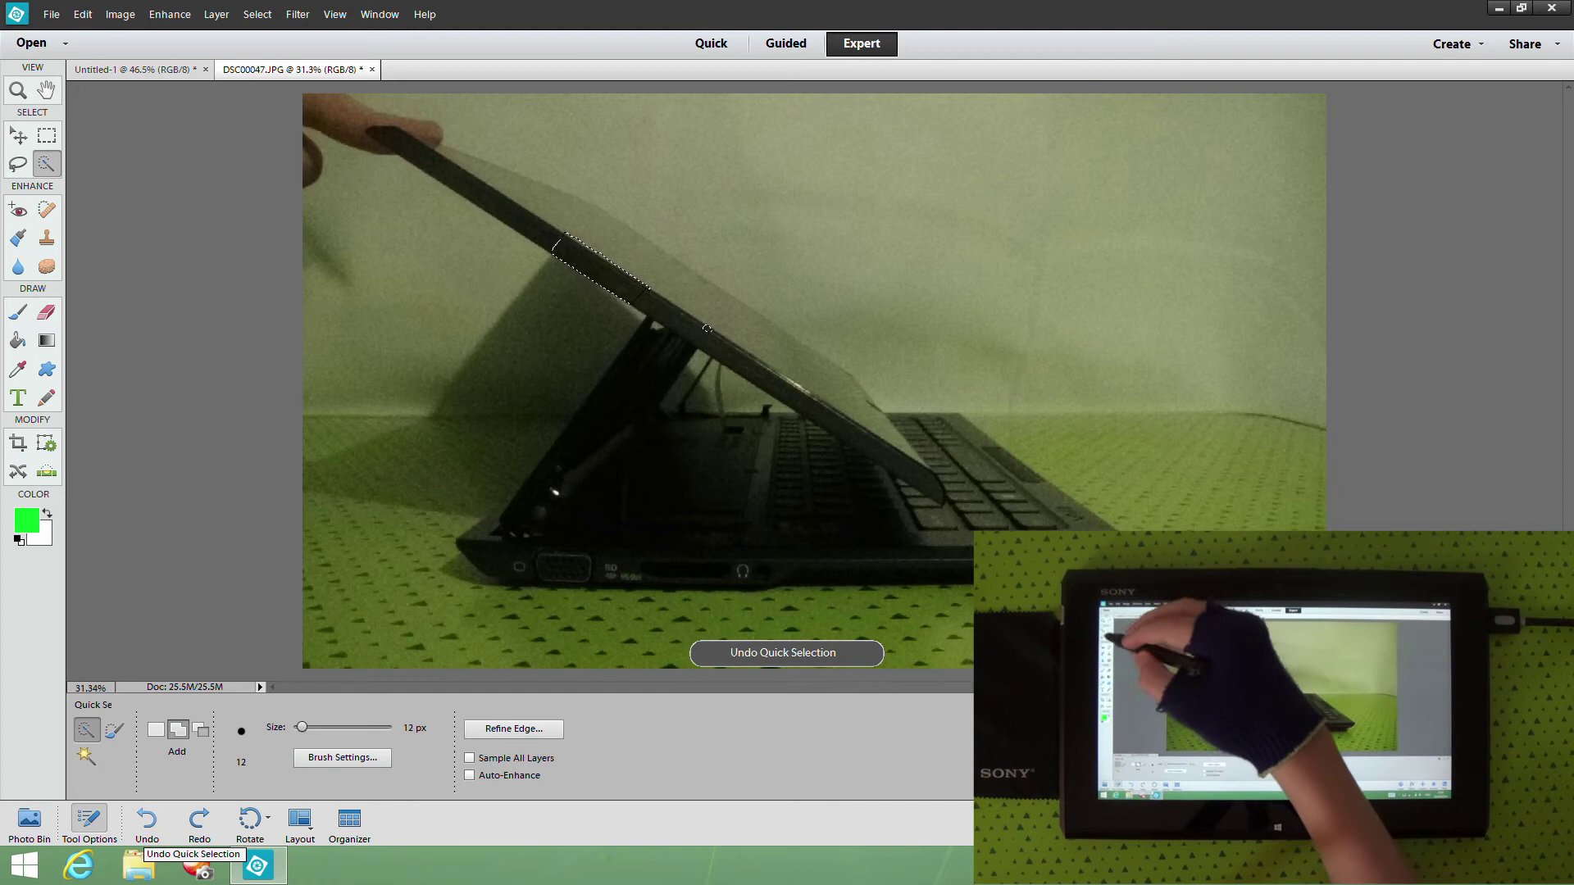
# - Draw freehand Lasso selections on the laptop, ending with one around the keyboard keys beside the screen's lower corner
pyautogui.click(17, 163)
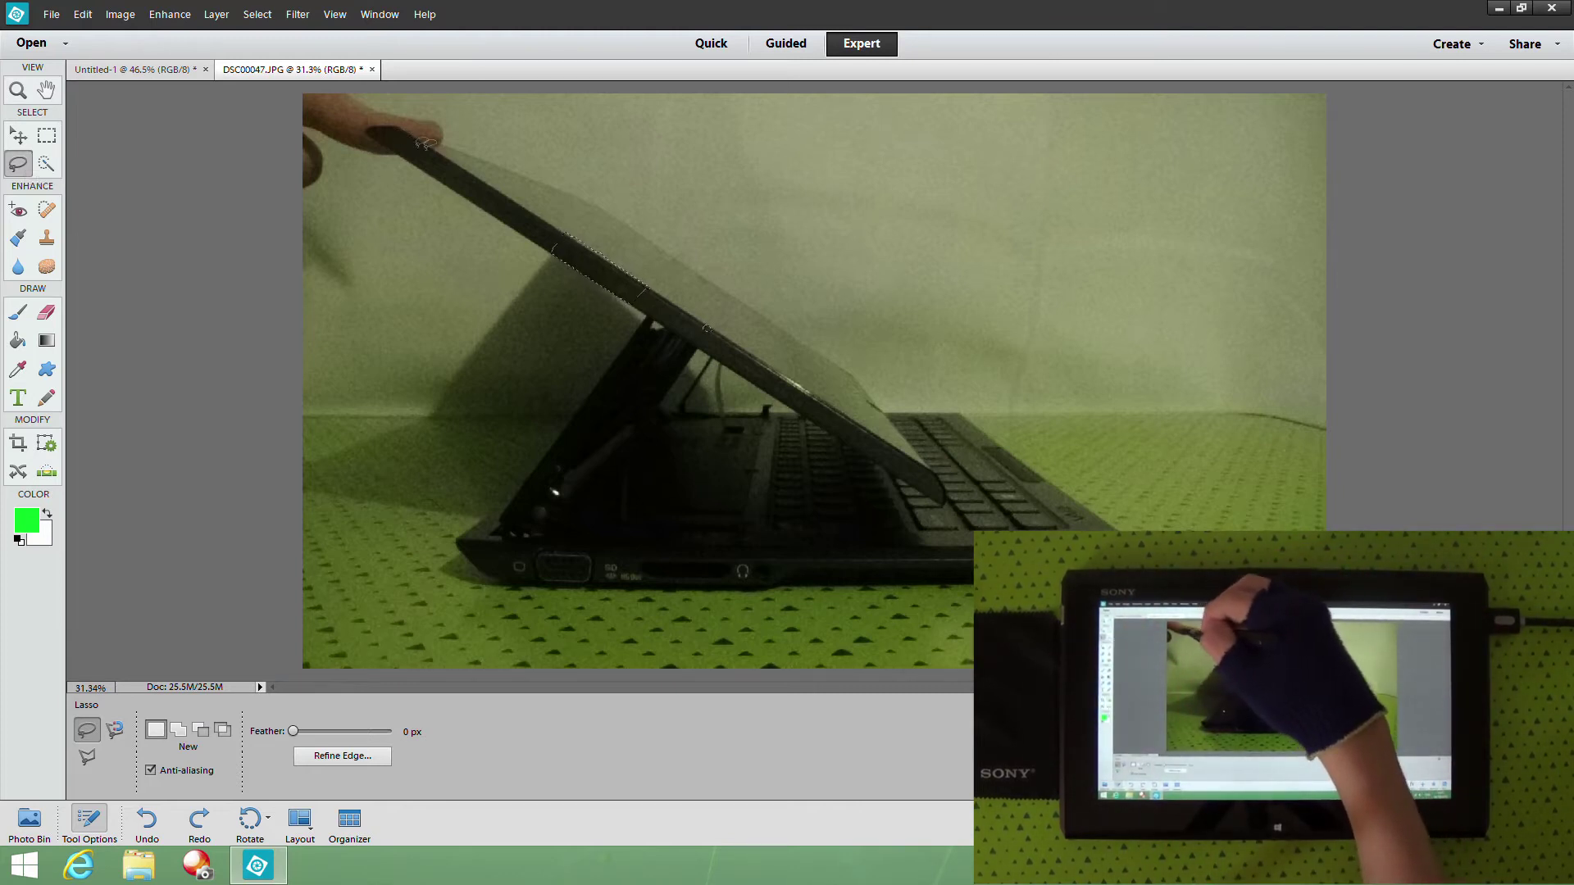
pyautogui.moveTo(543, 234); pyautogui.dragTo(827, 502)
pyautogui.moveTo(729, 296)
pyautogui.mouseDown()
pyautogui.moveTo(819, 177)
pyautogui.moveTo(1065, 246)
pyautogui.moveTo(1102, 410)
pyautogui.moveTo(1032, 483)
pyautogui.mouseUp()
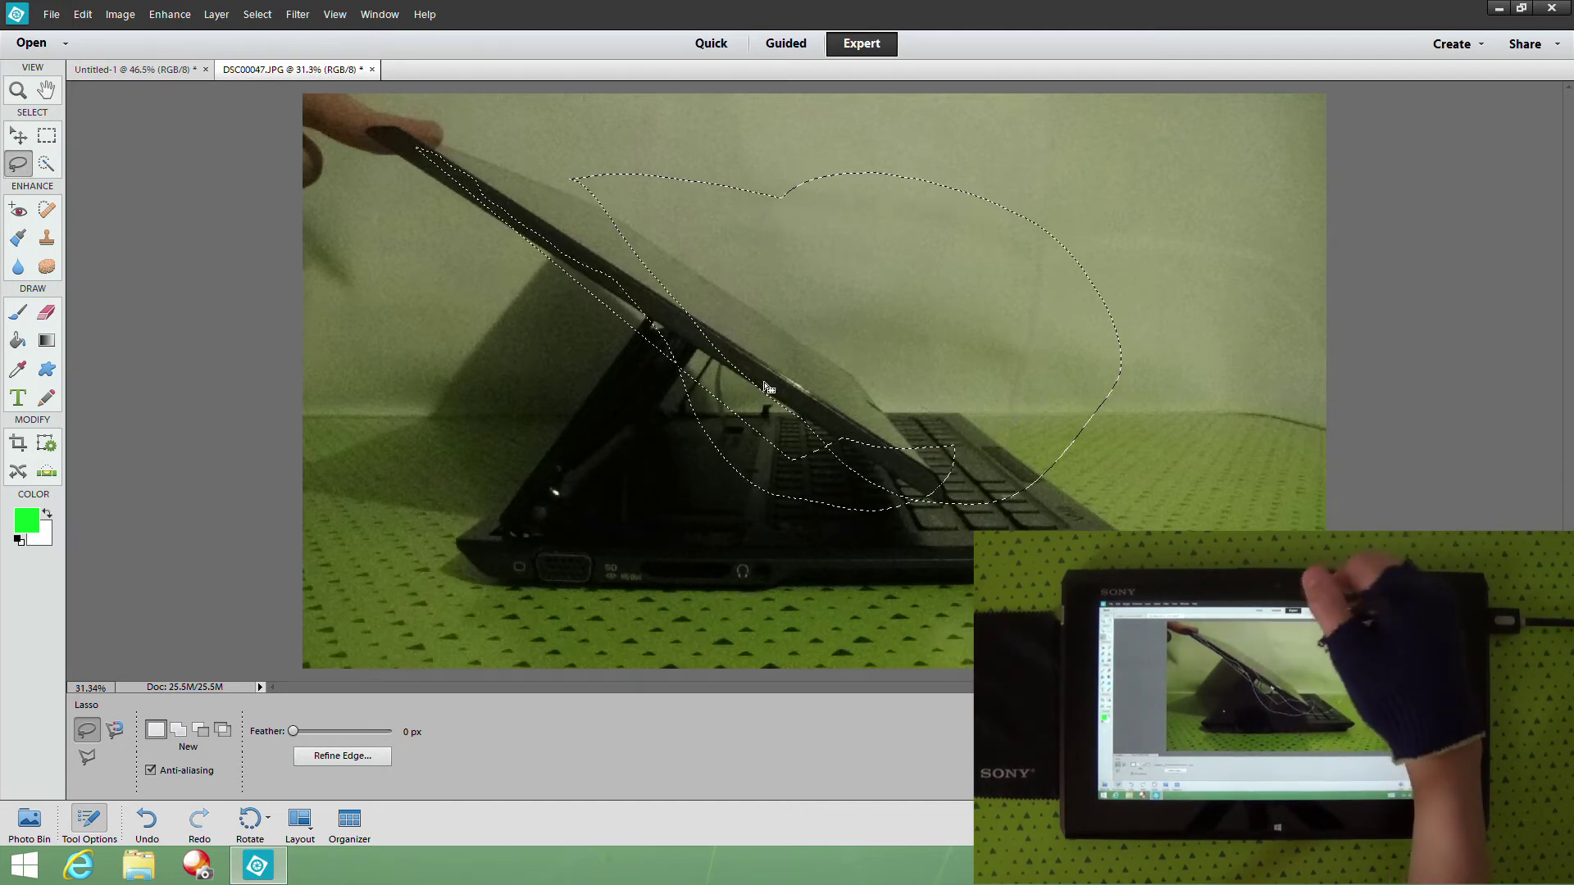
pyautogui.moveTo(557, 235); pyautogui.dragTo(638, 300)
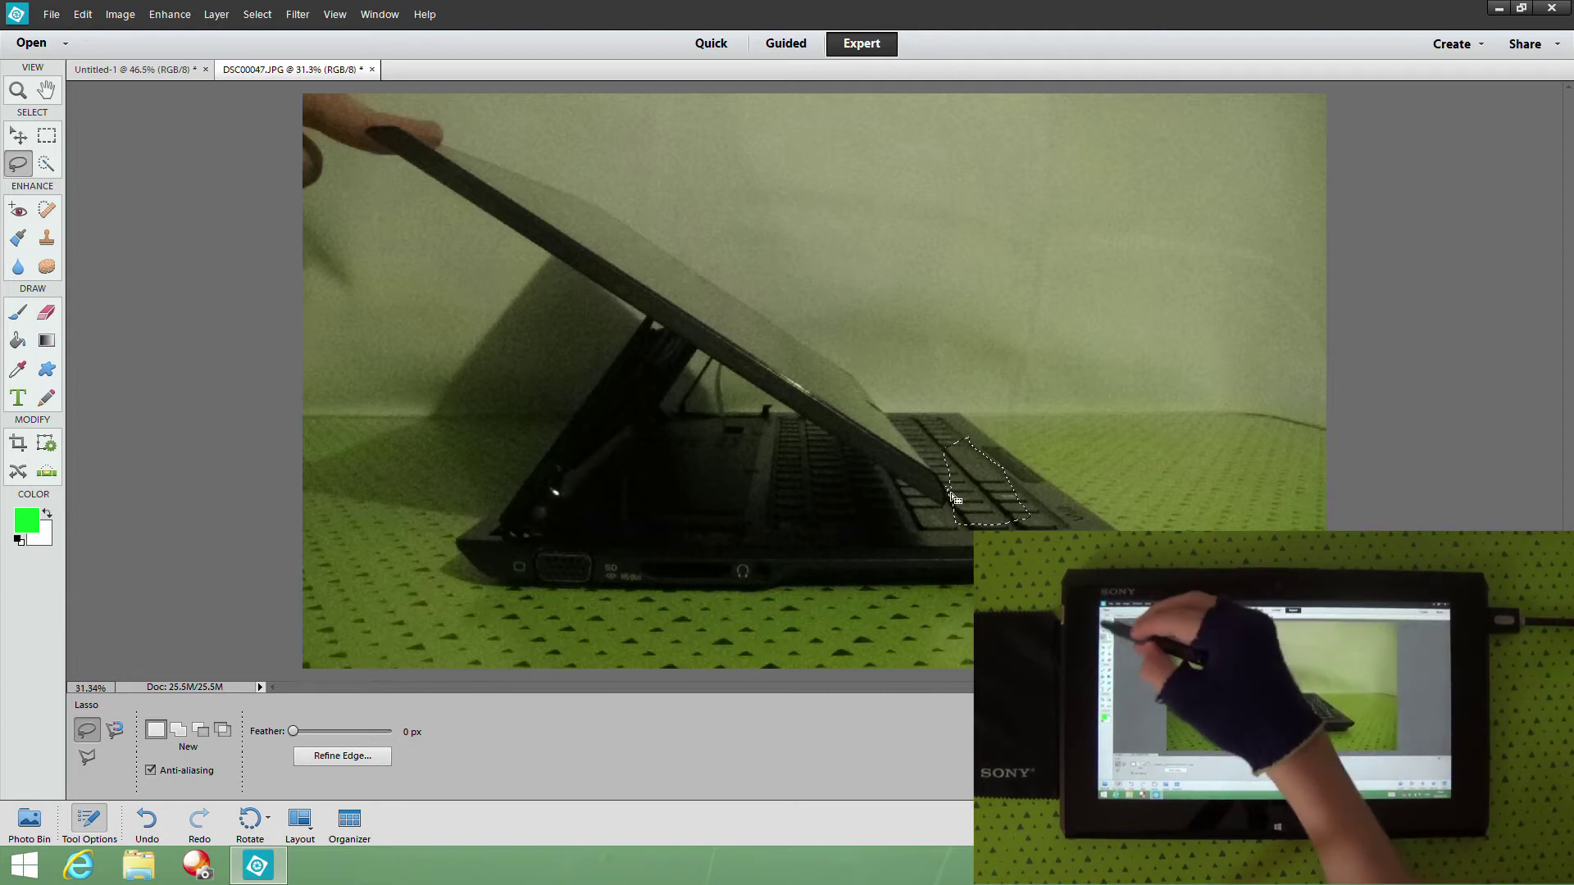
# - Move the lassoed piece of keyboard away from the laptop onto the green cloth, and undo the last move
pyautogui.click(17, 136)
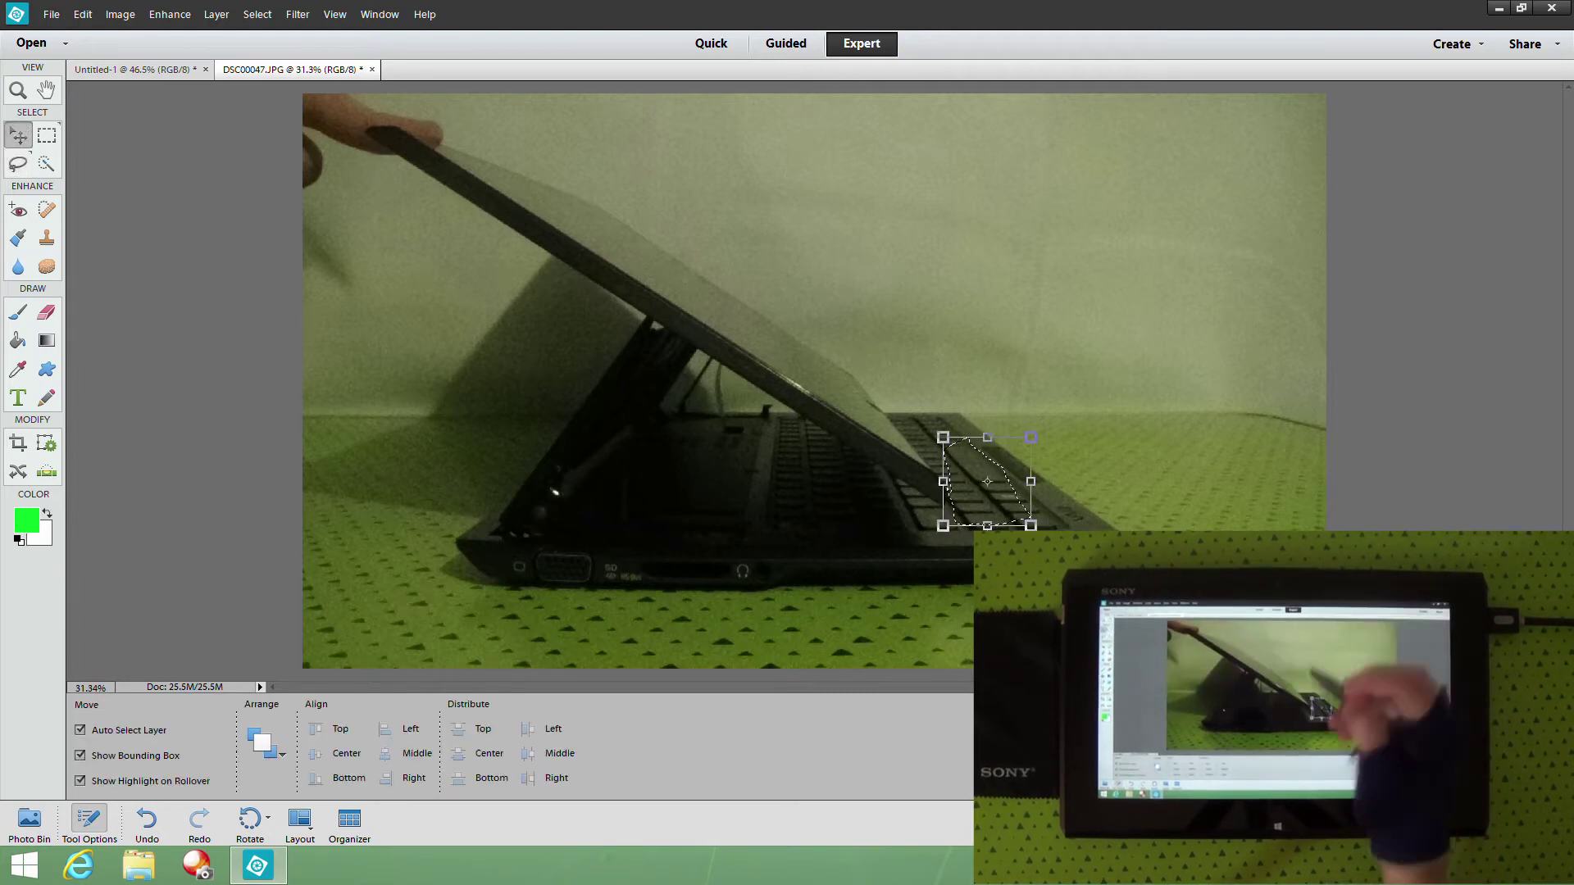
pyautogui.moveTo(983, 483); pyautogui.dragTo(1007, 471)
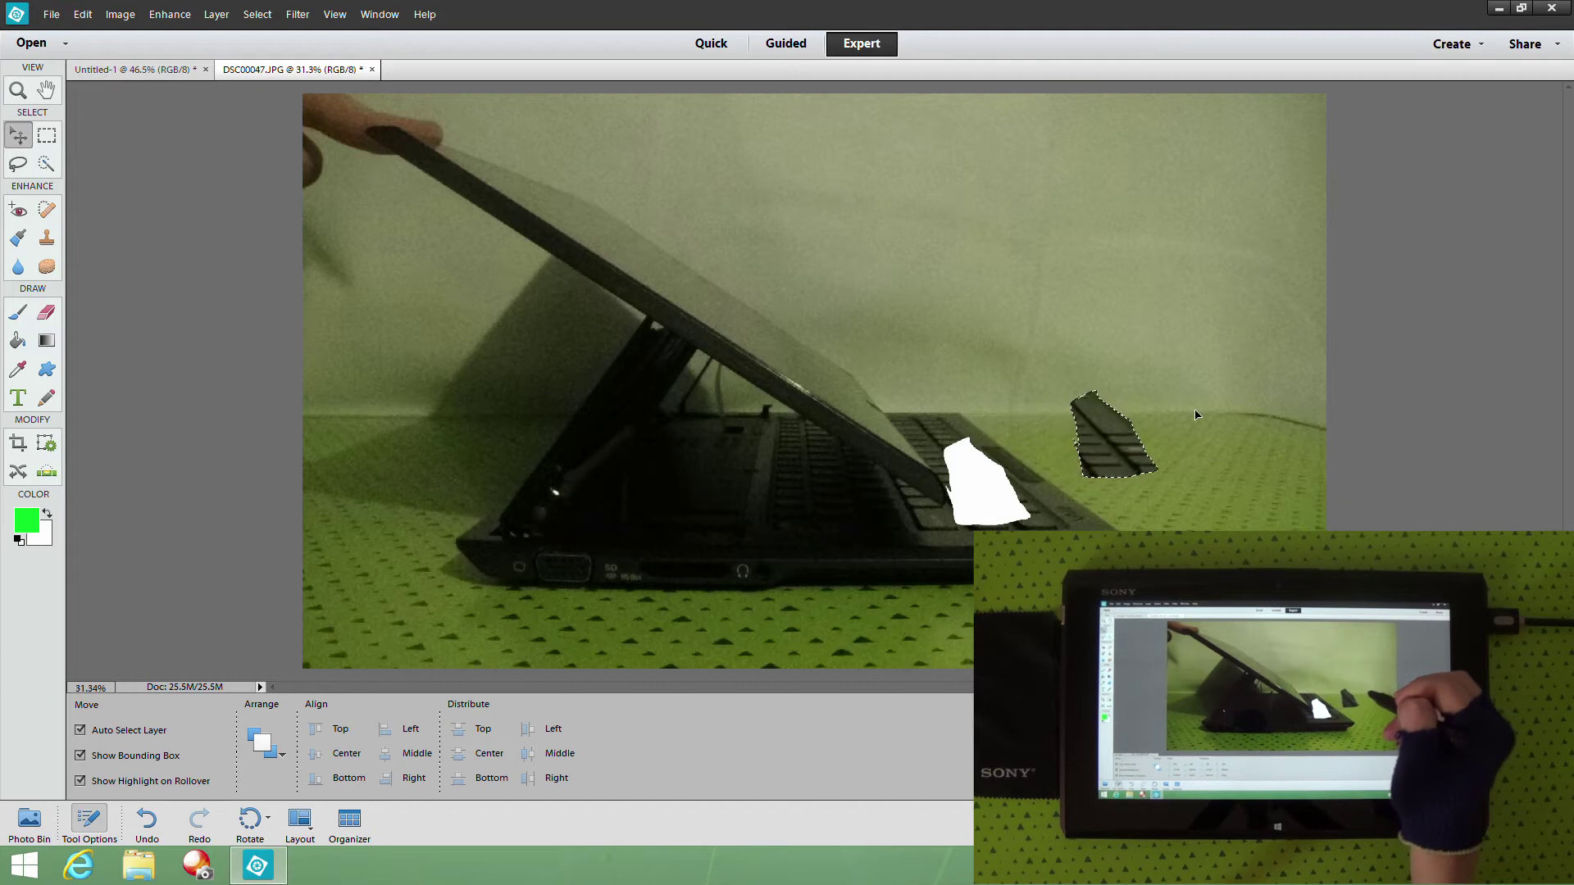
pyautogui.hotkey('ctrl', 'z')
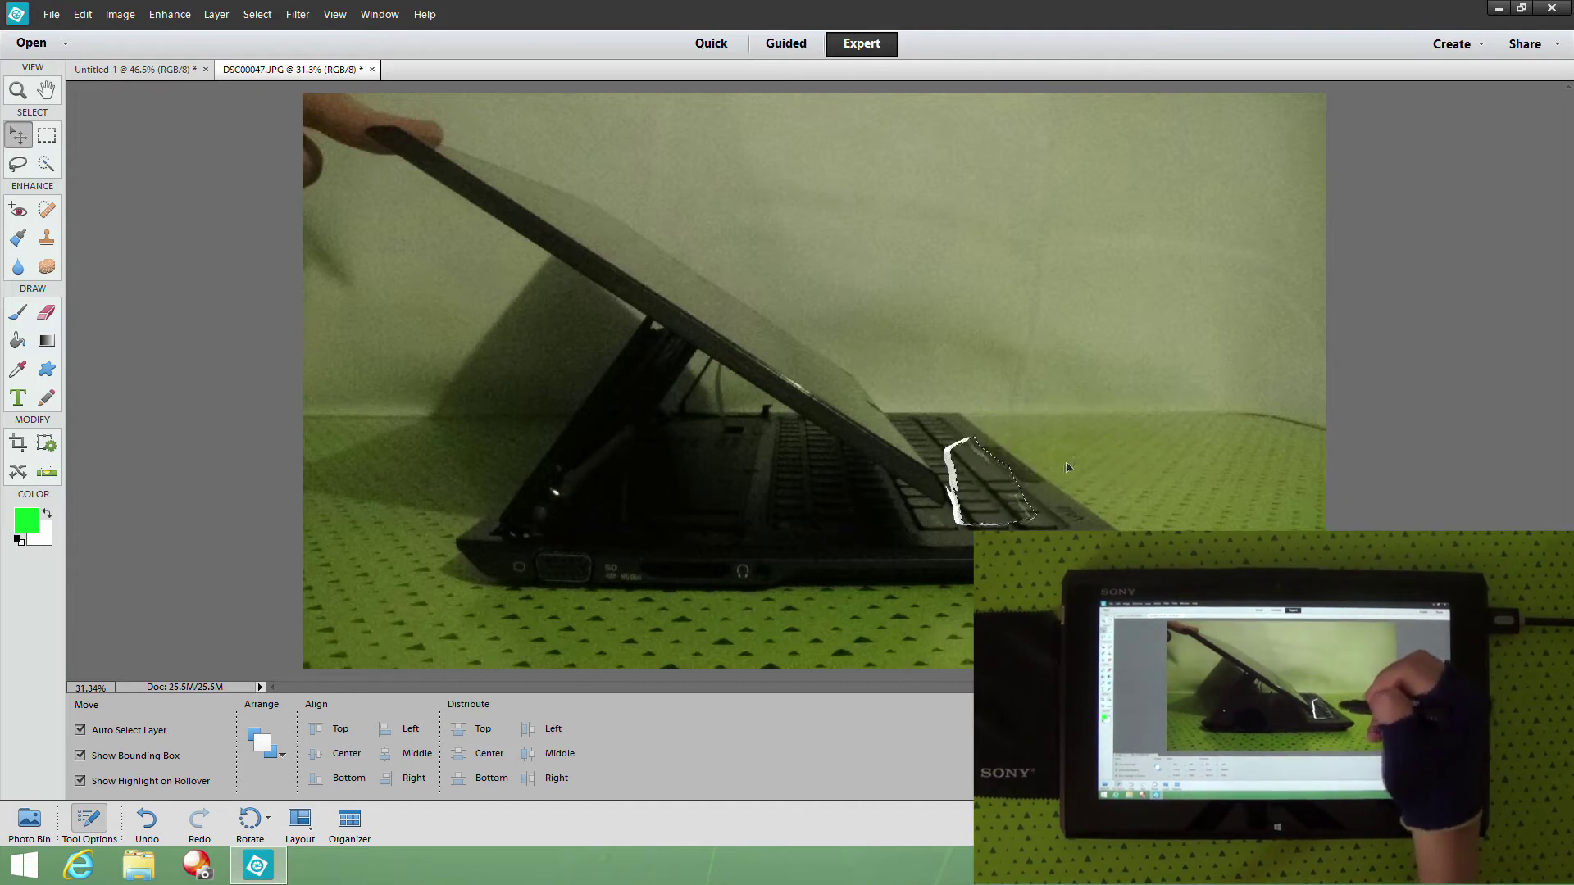
# - Nudge the lassoed piece of keyboard, and use the Photo Bin to switch to Untitled-1 and back to the DSC00047 photo
pyautogui.moveTo(988, 484); pyautogui.dragTo(980, 483)
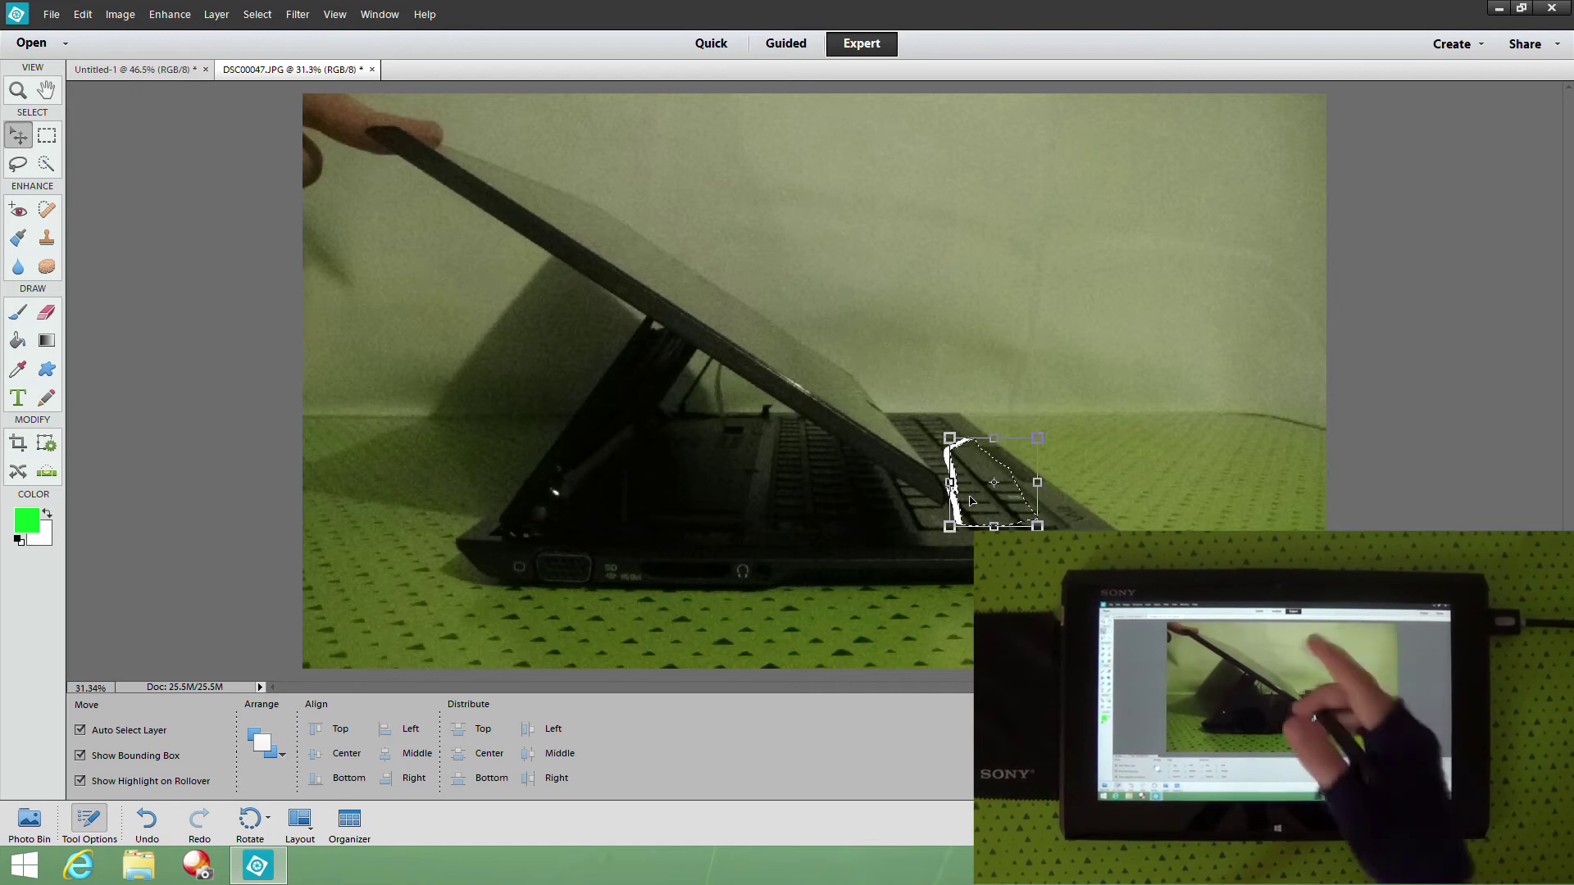
pyautogui.click(28, 822)
pyautogui.click(145, 766)
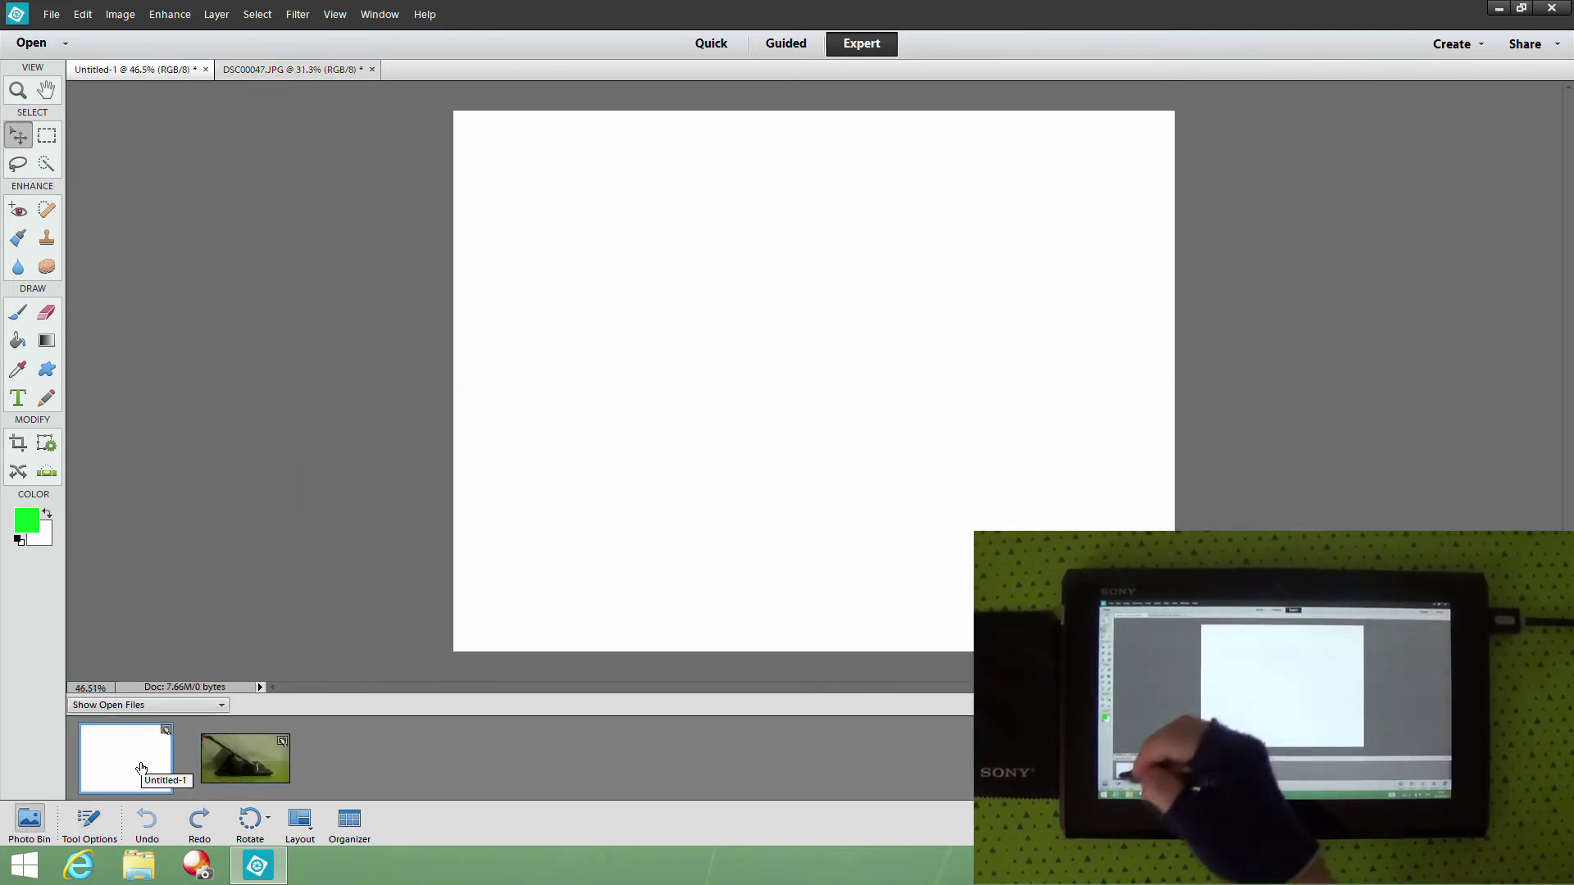
pyautogui.click(229, 766)
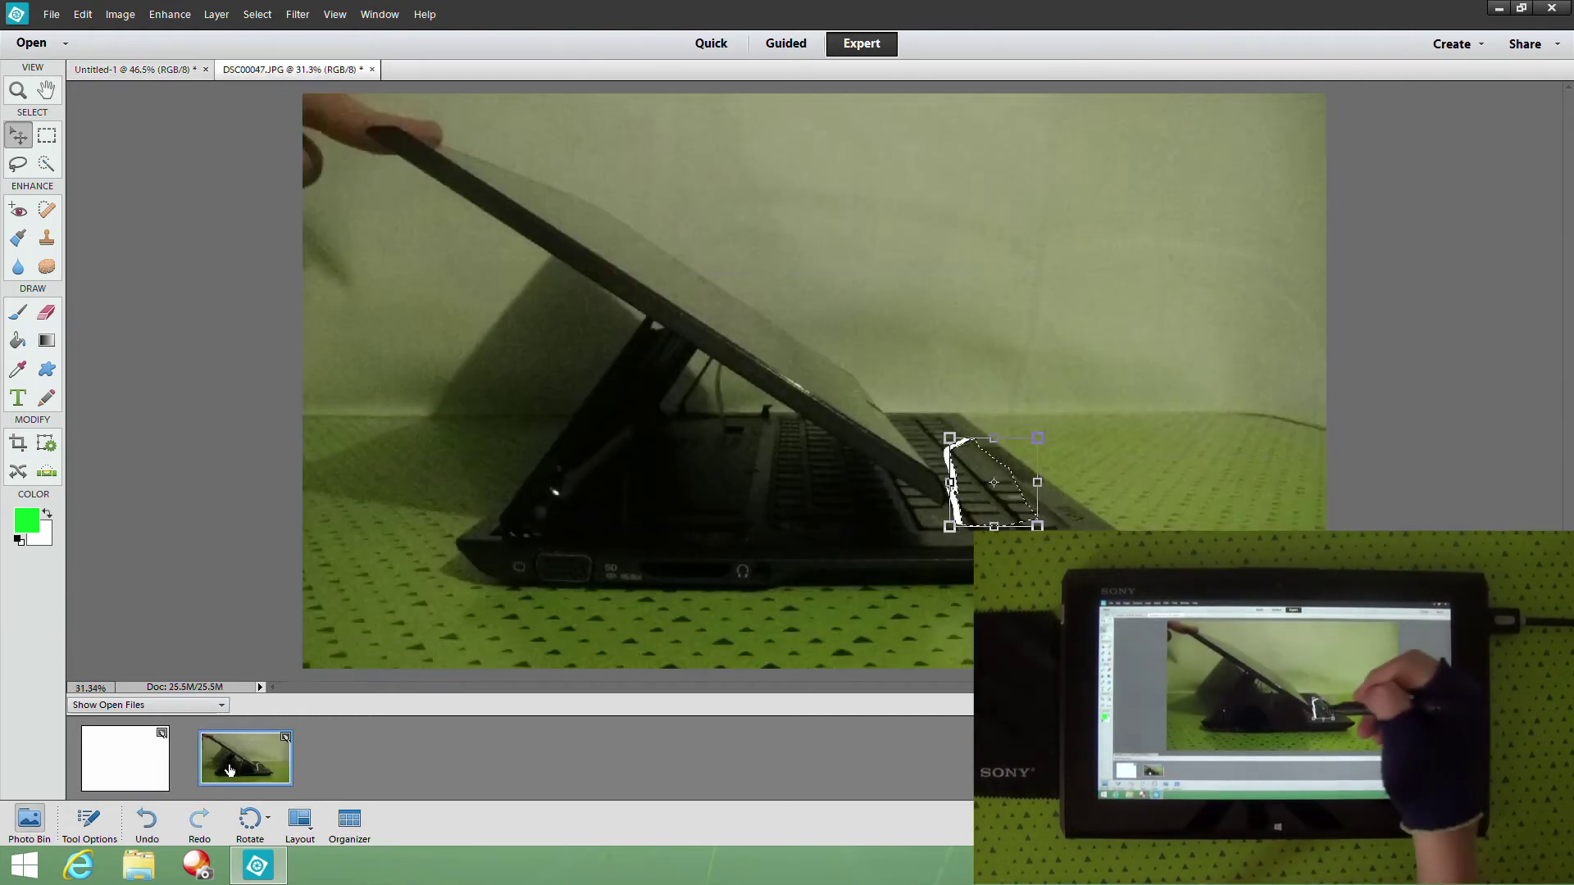
# - Move the lassoed keyboard piece upward with the Move tool, trying out the Zoom and Hand tools between the two moves
pyautogui.moveTo(994, 506)
pyautogui.mouseDown()
pyautogui.moveTo(1004, 487)
pyautogui.moveTo(984, 493)
pyautogui.mouseUp()
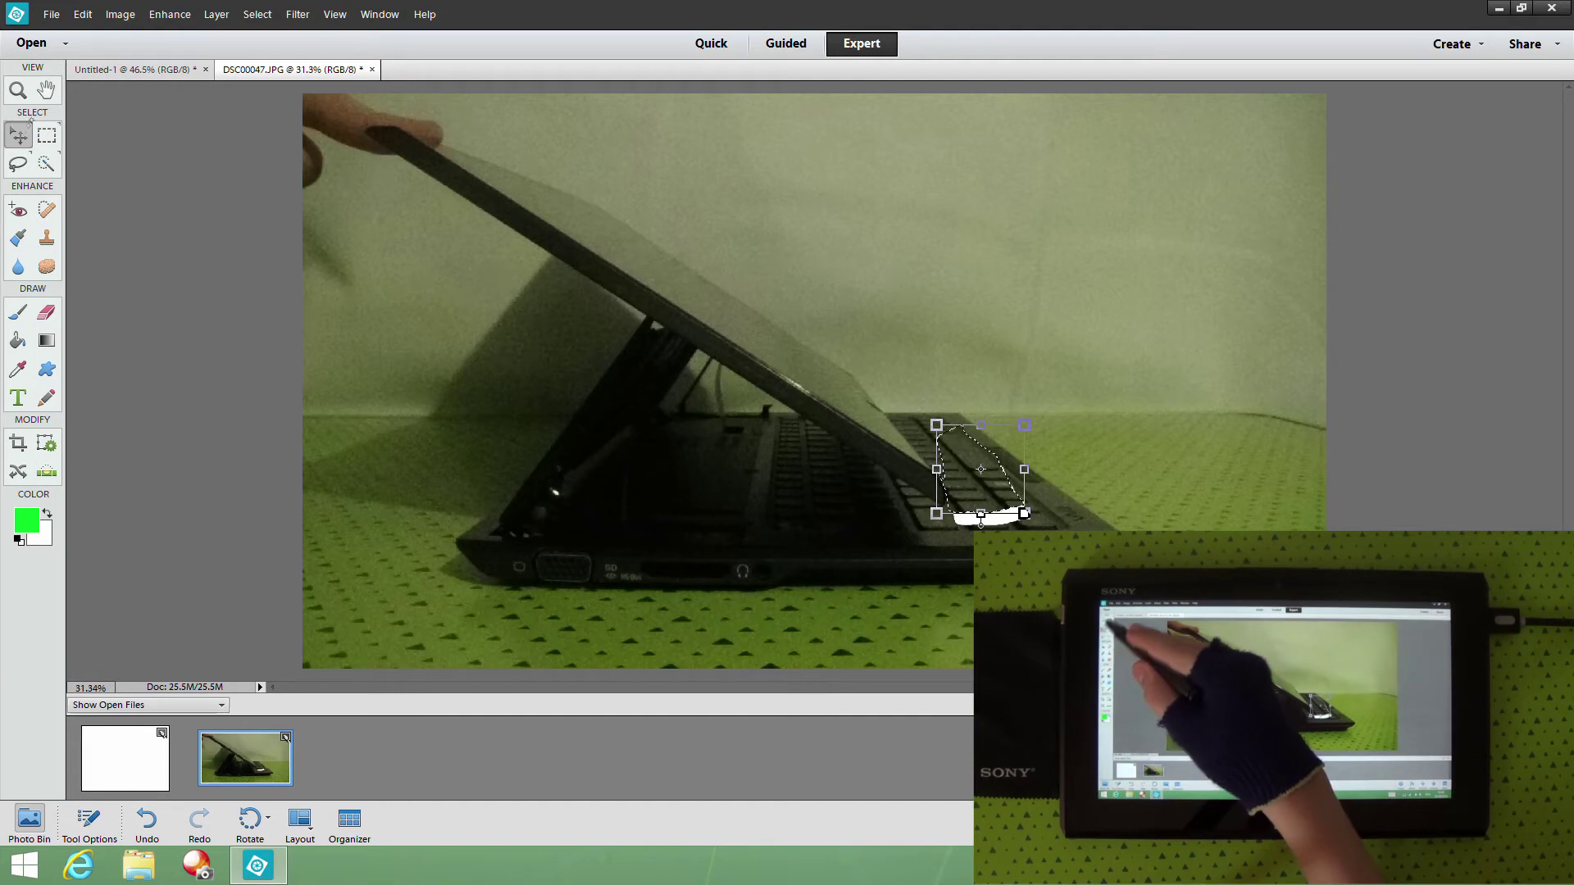
pyautogui.click(18, 89)
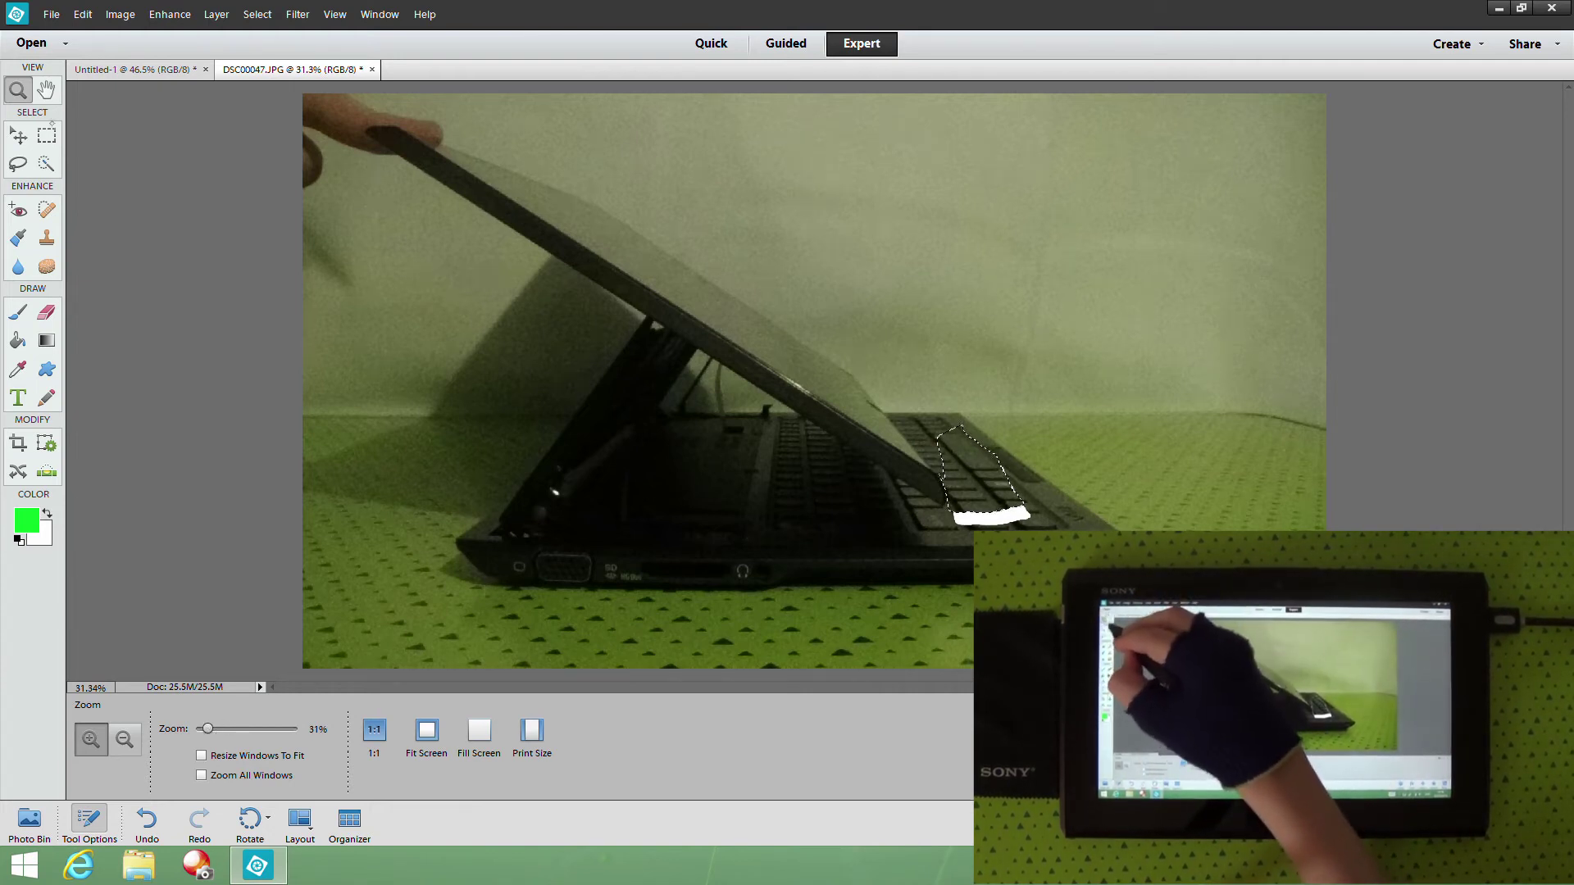
pyautogui.click(46, 90)
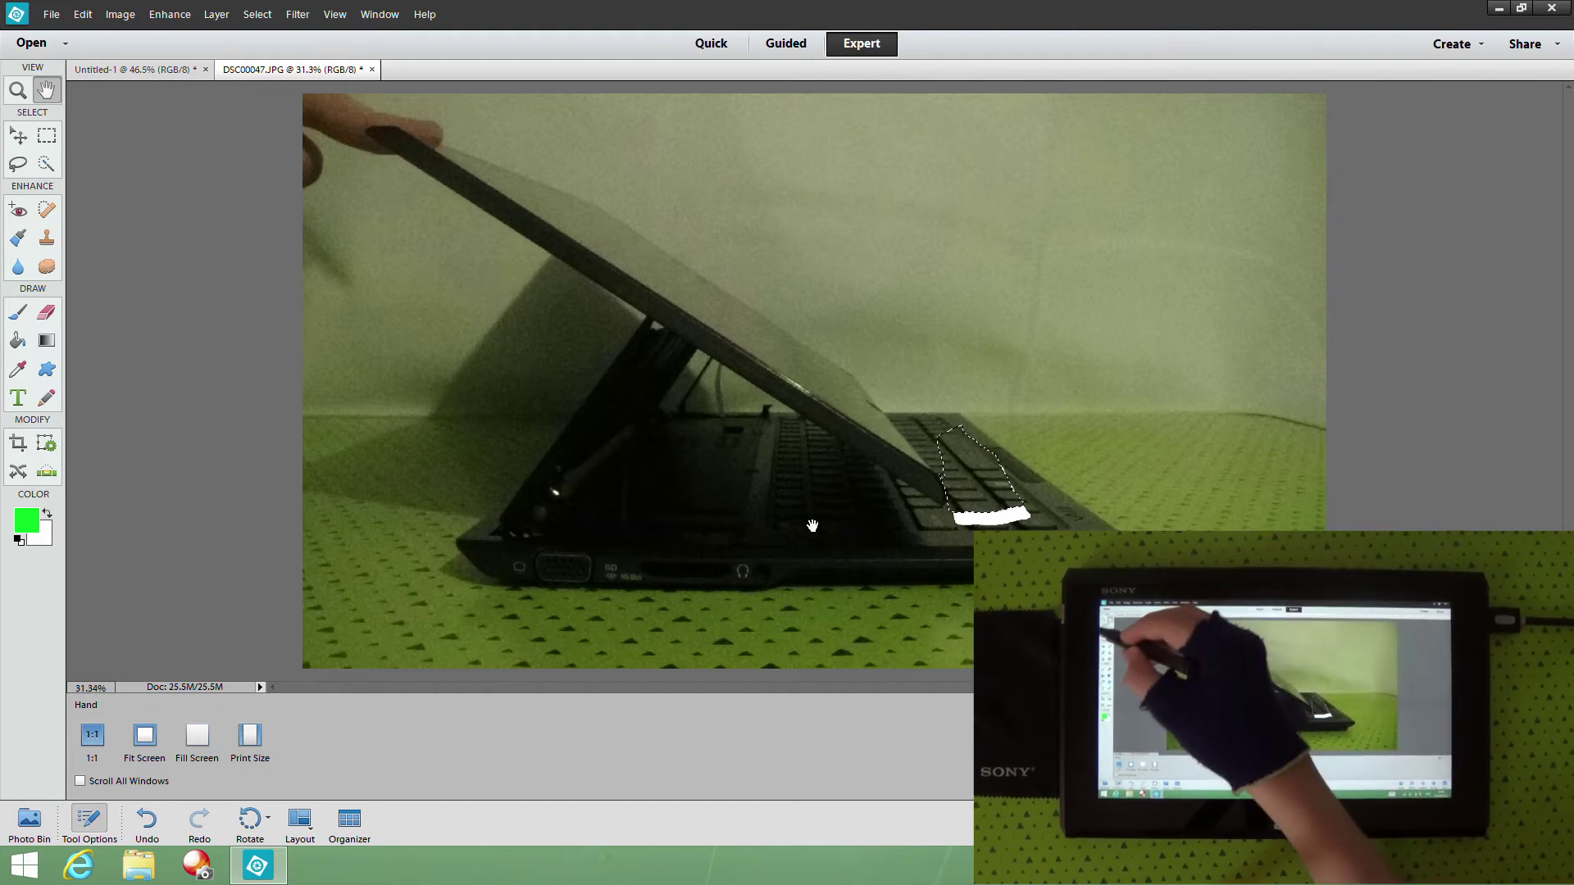
pyautogui.click(18, 135)
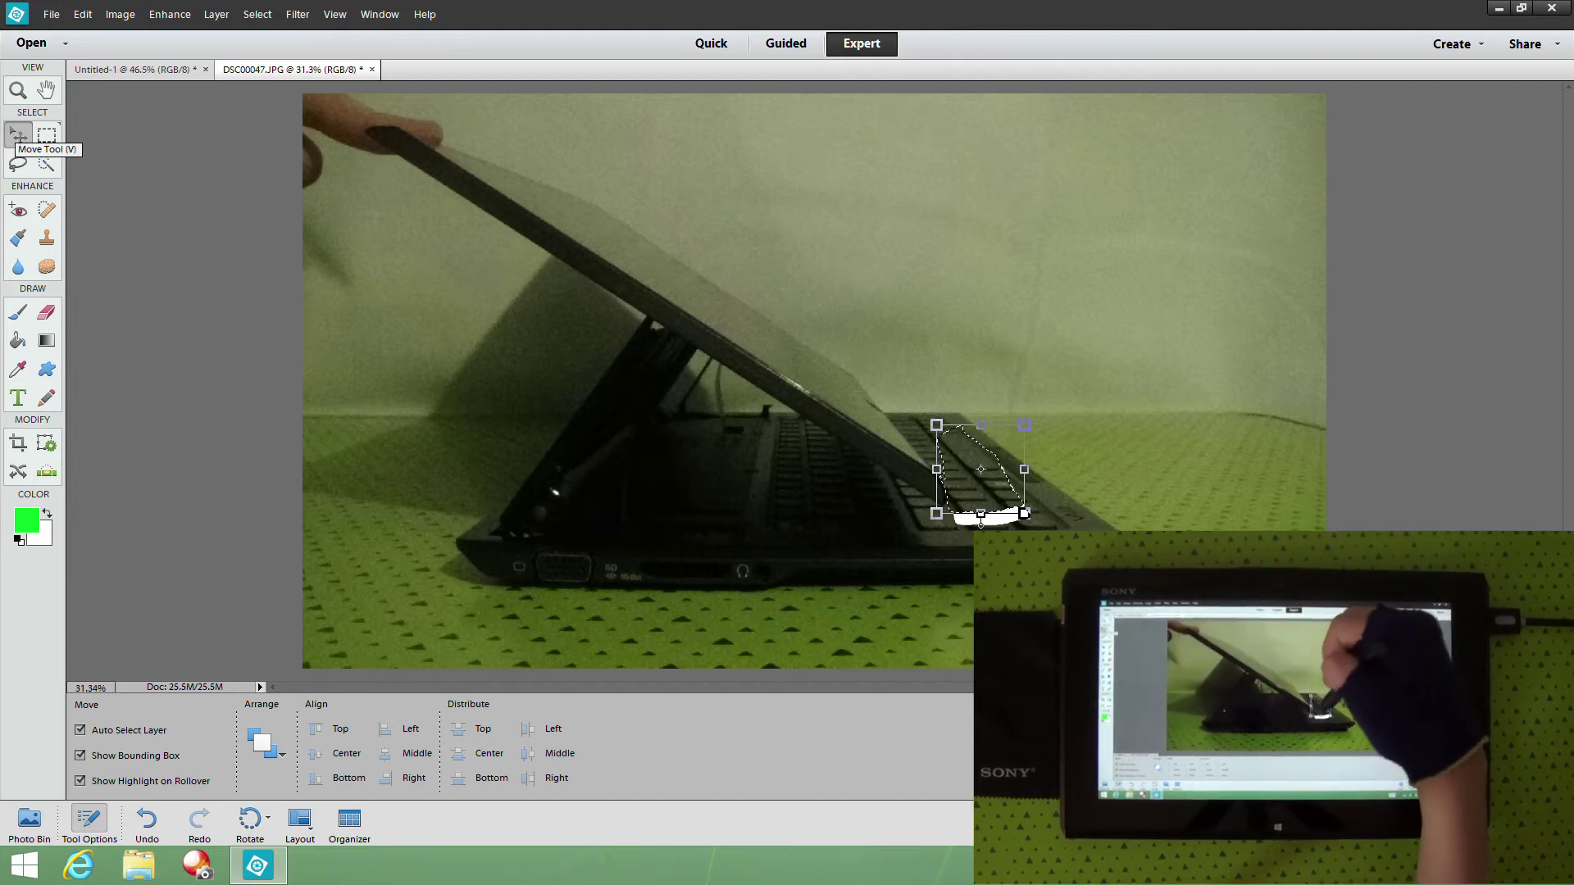
pyautogui.moveTo(980, 521); pyautogui.dragTo(986, 489)
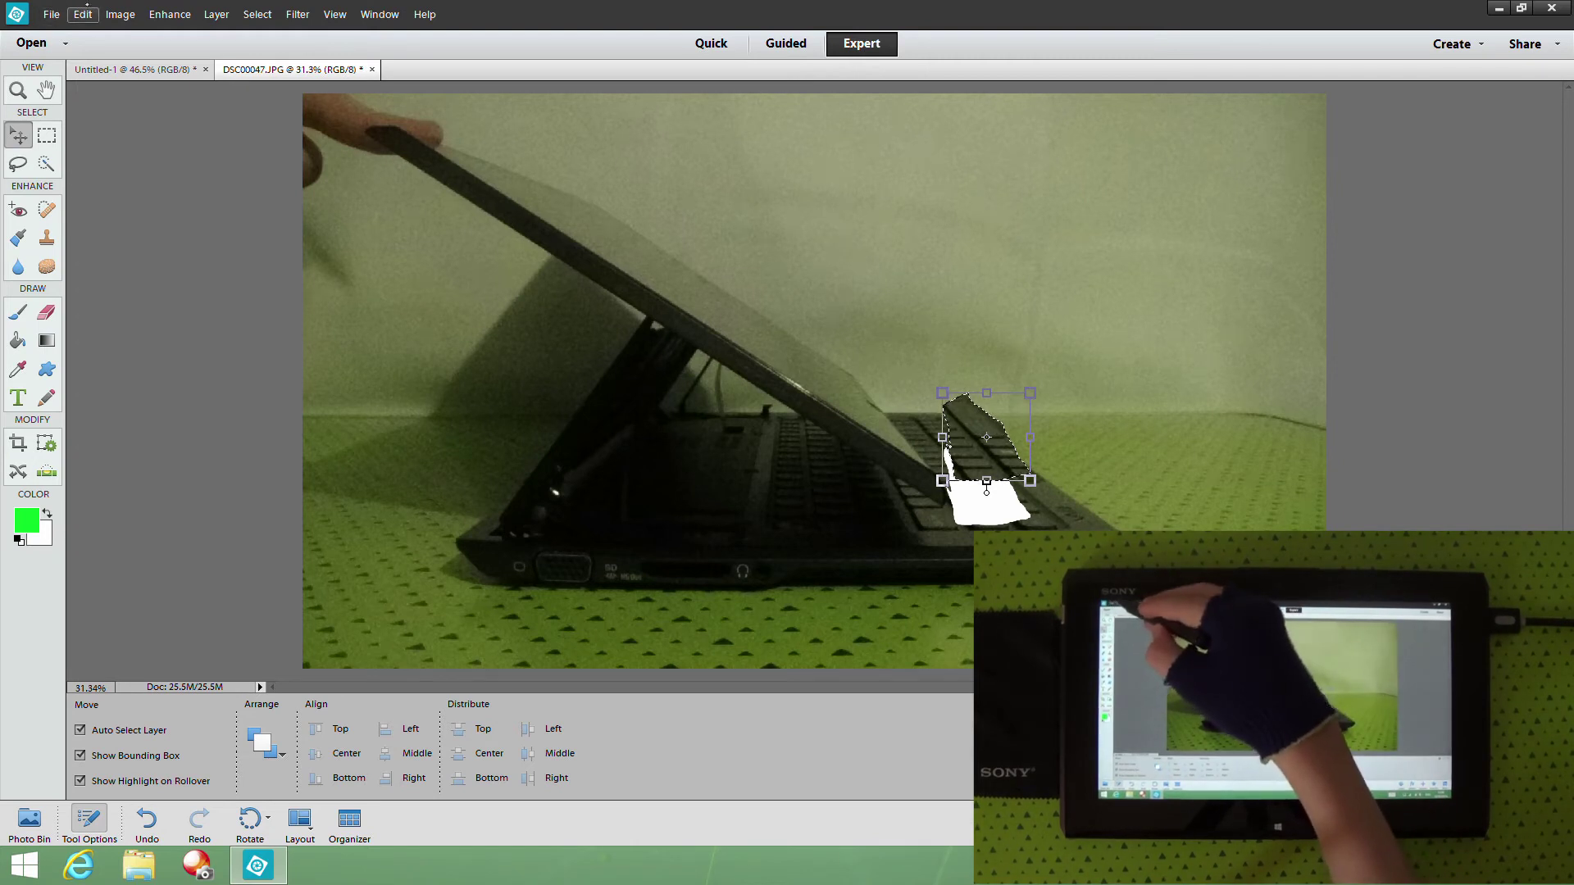
# - Cut the lassoed keyboard piece and convert the locked background into an editable layer, and undo both operations
pyautogui.click(82, 14)
pyautogui.click(123, 123)
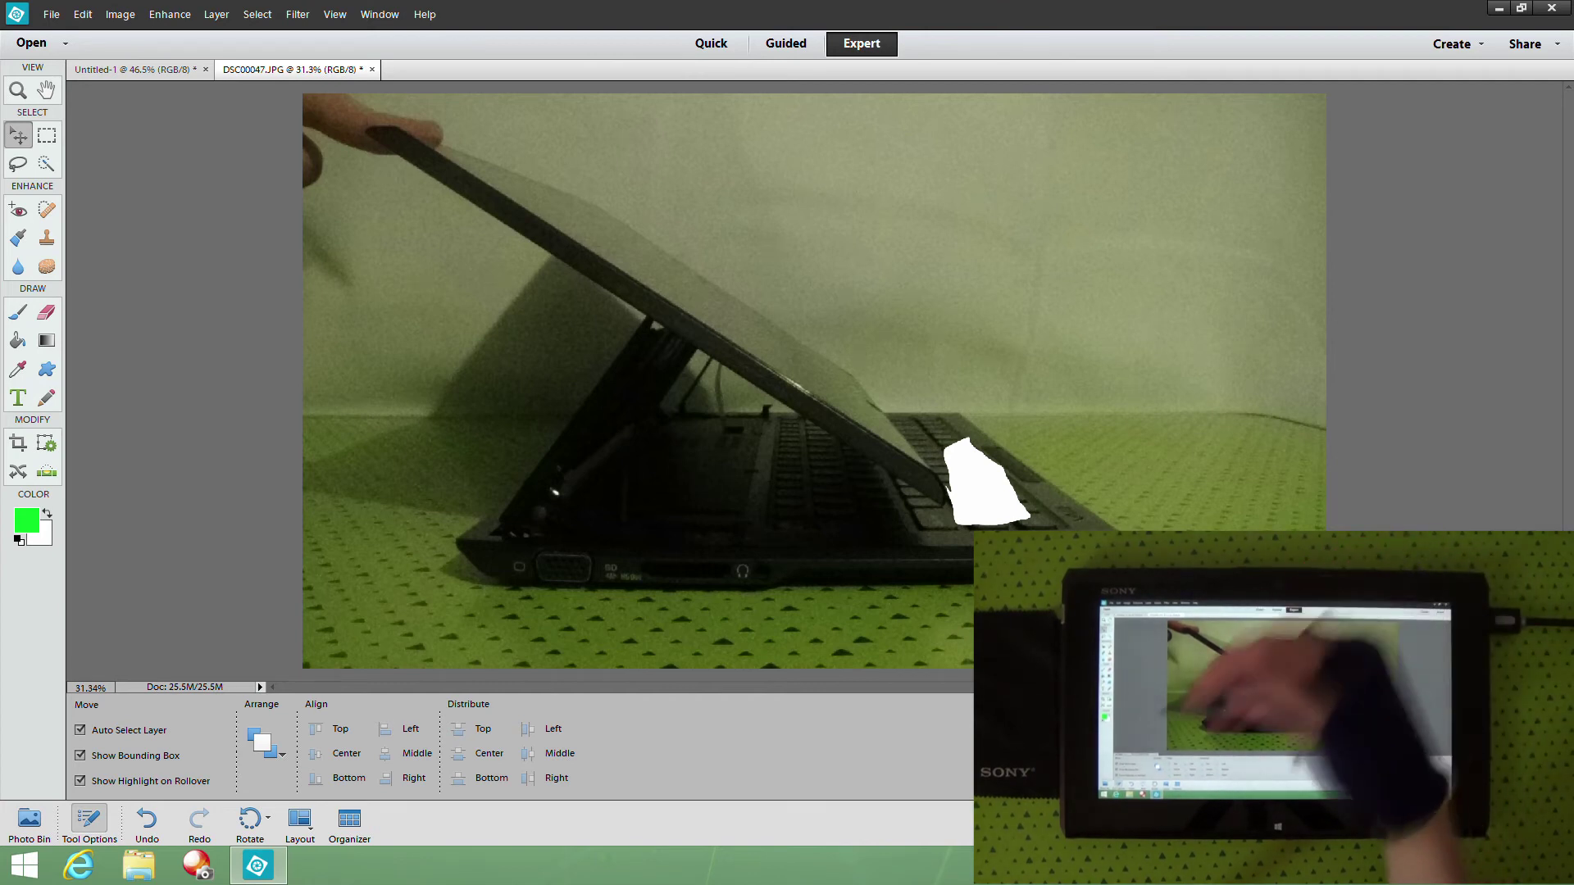
pyautogui.click(983, 480)
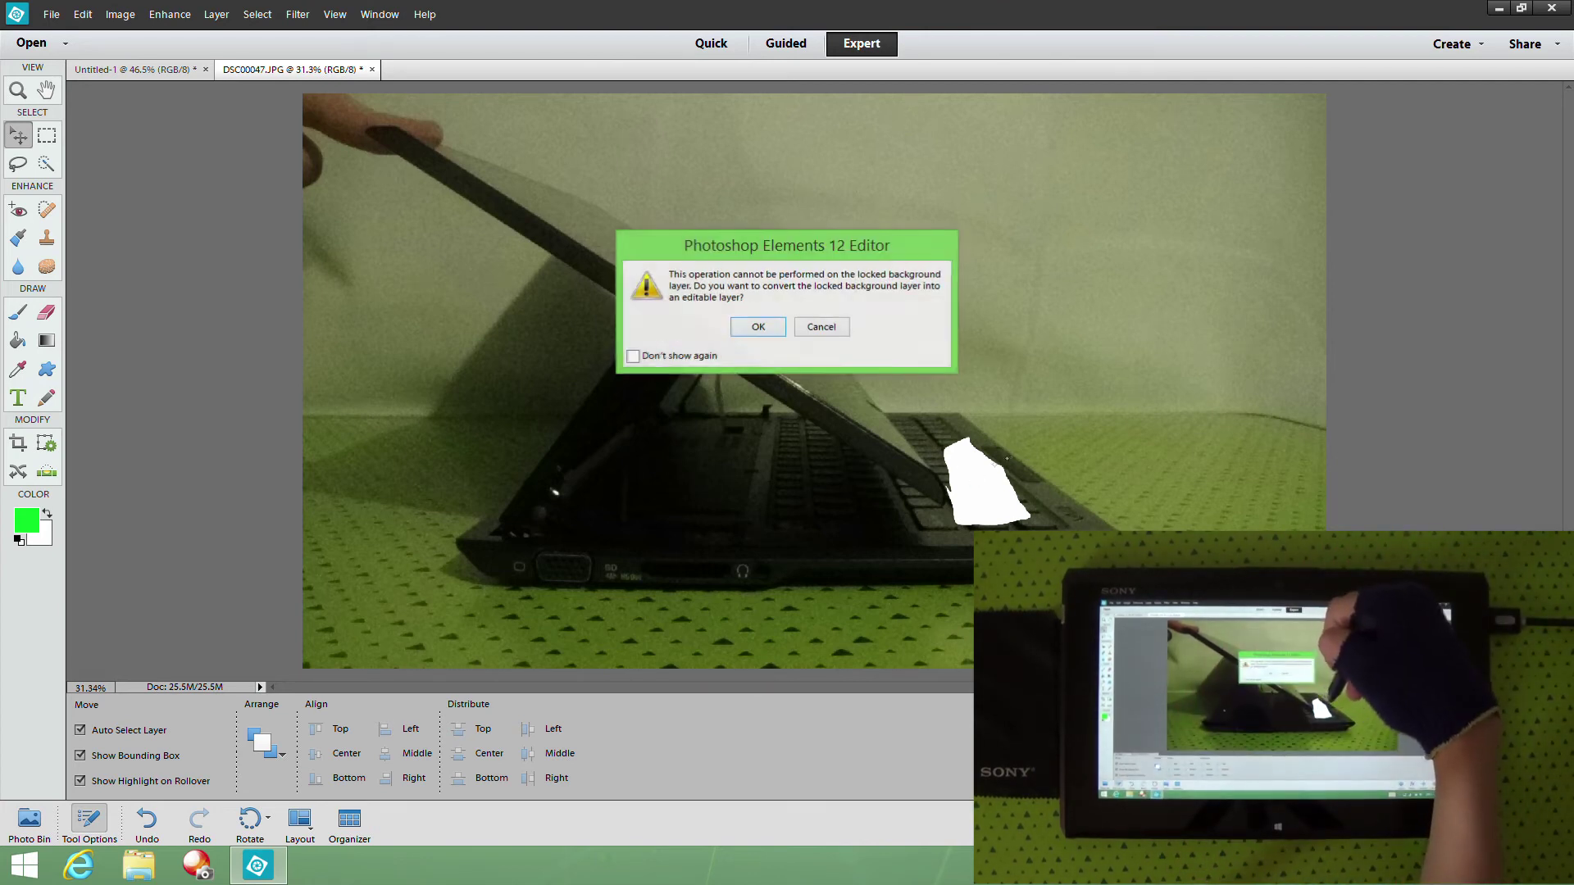
pyautogui.click(755, 326)
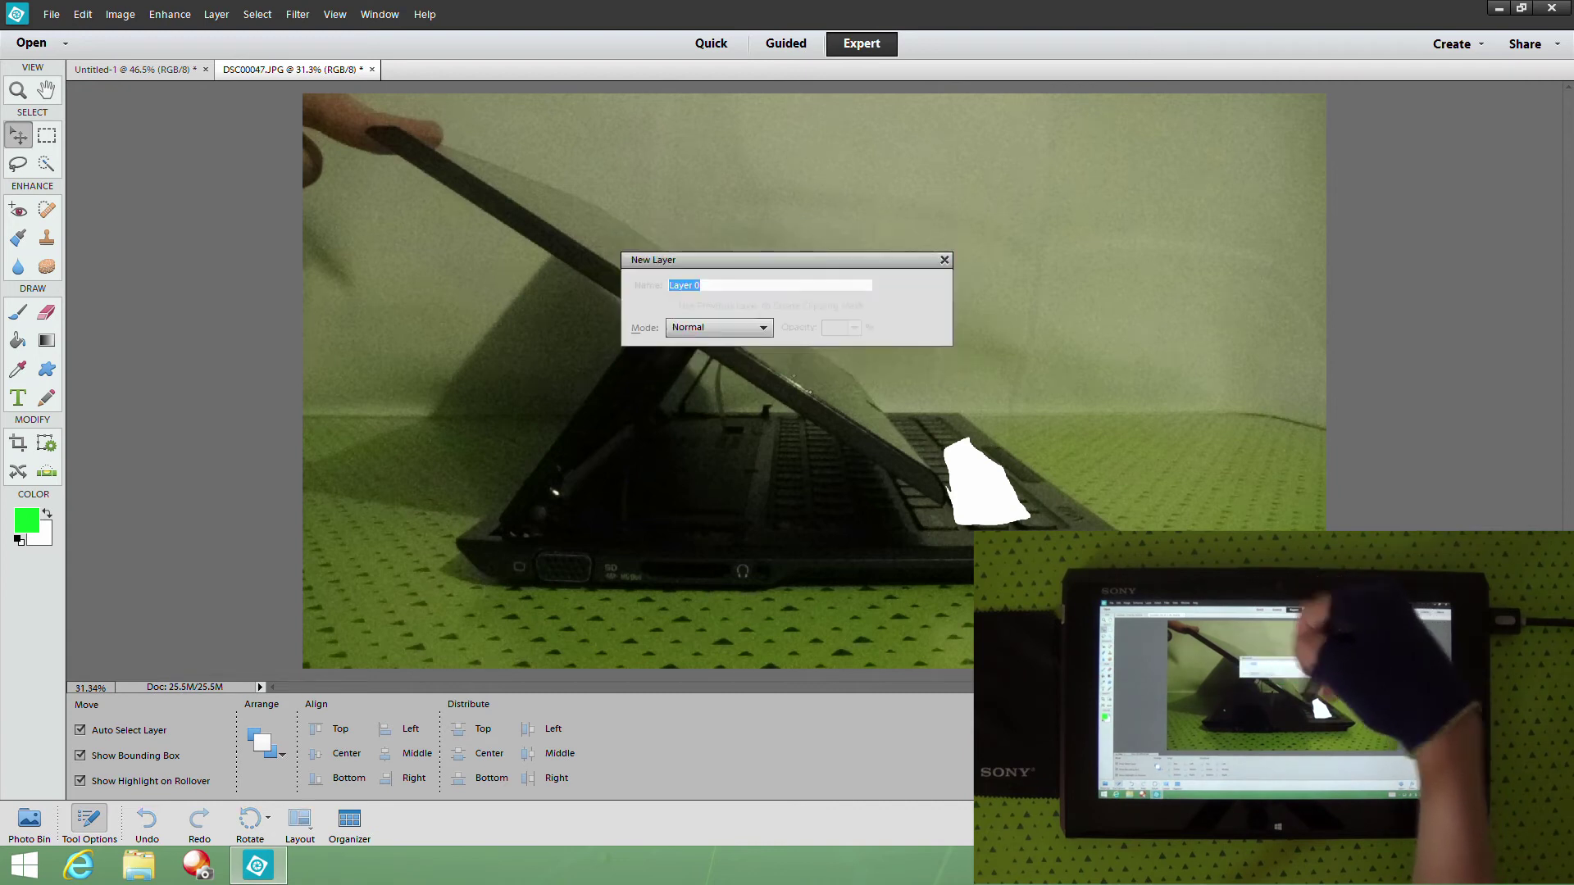
pyautogui.click(927, 287)
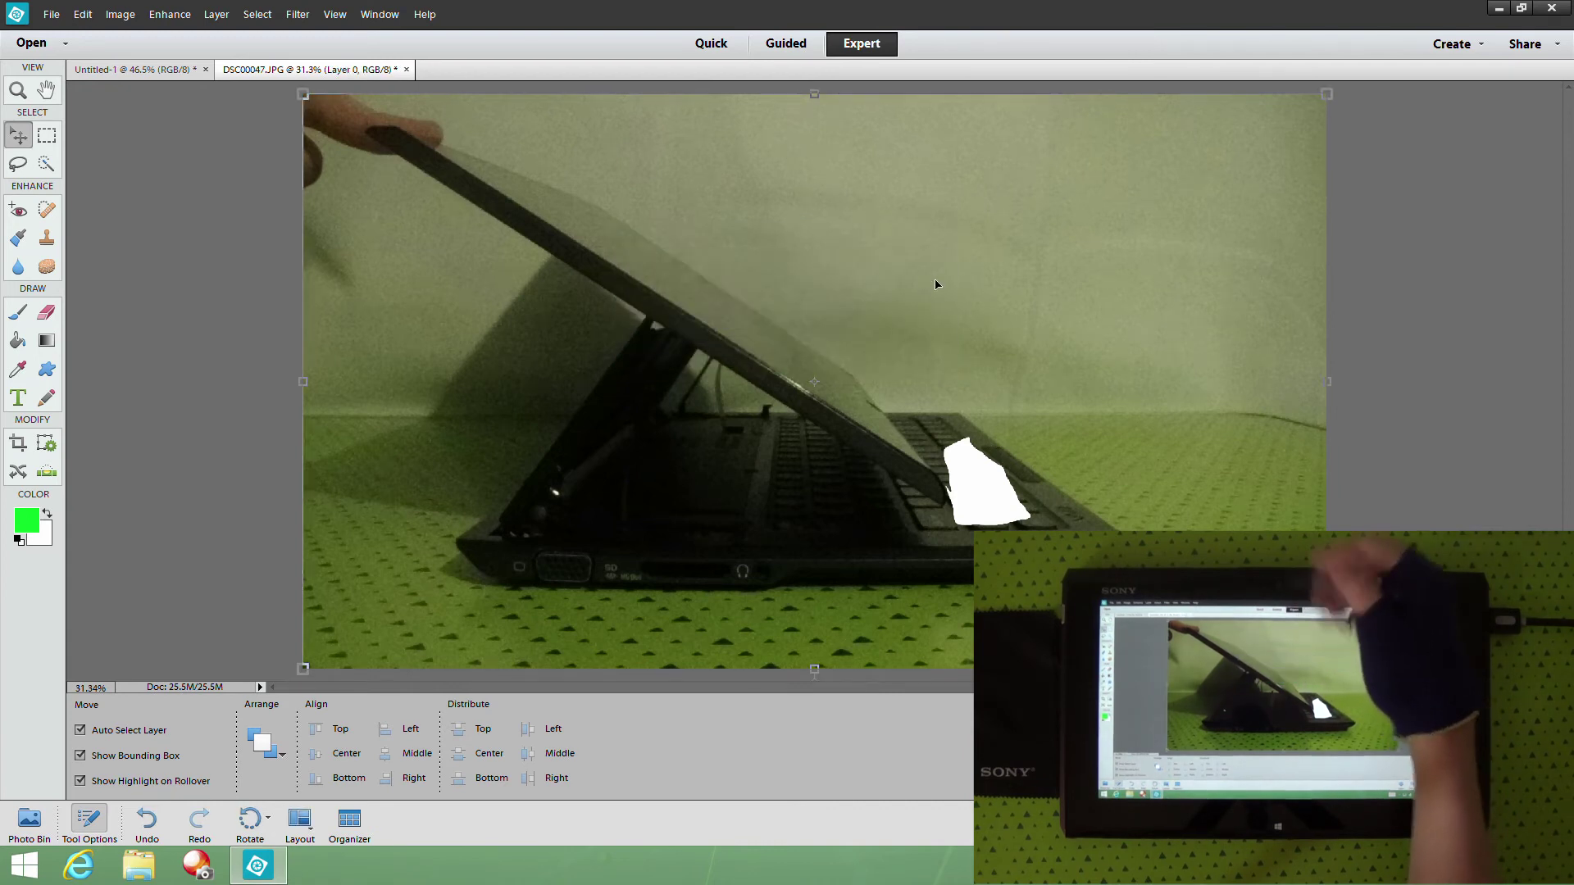
pyautogui.click(147, 818)
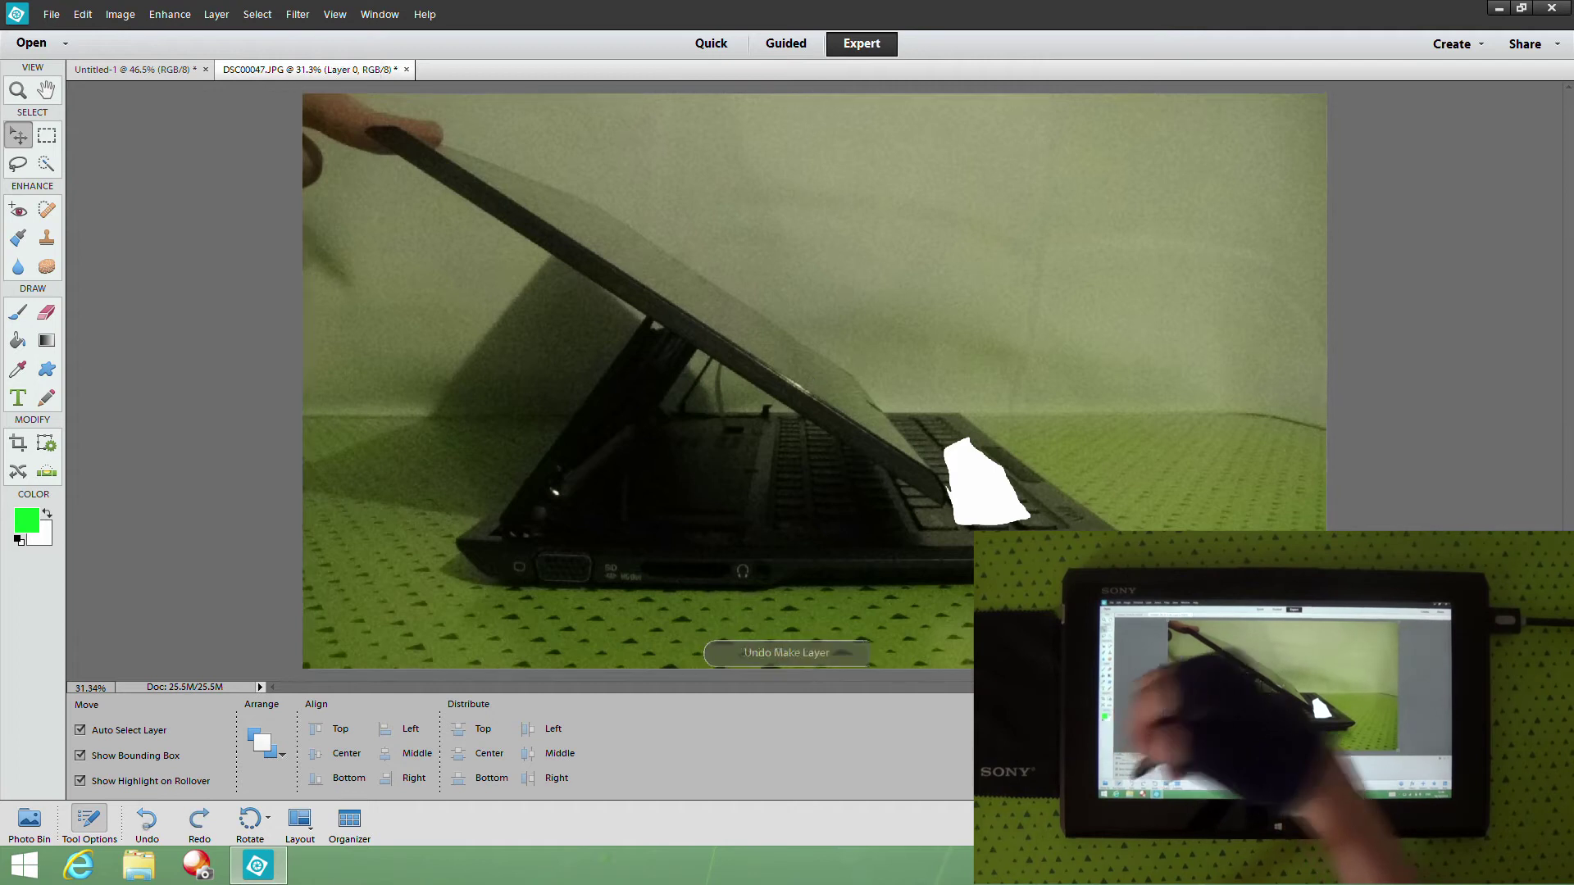
# - Copy the lassoed keyboard piece, shifting it slightly over its white gap before and after copying
pyautogui.moveTo(987, 438); pyautogui.dragTo(974, 485)
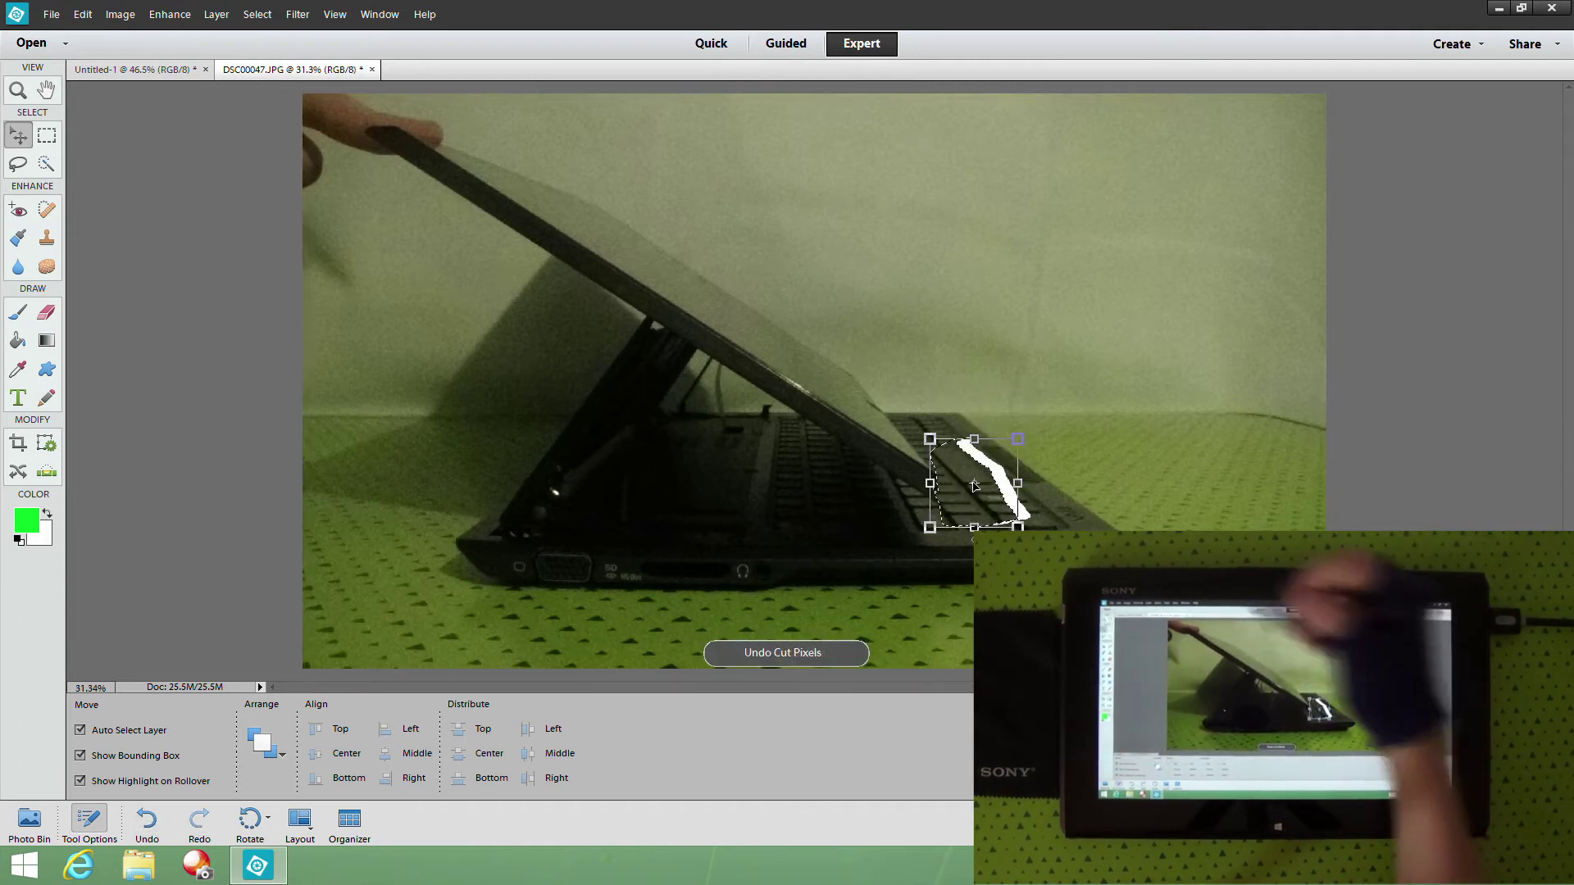
pyautogui.hotkey('ctrl', 'c')
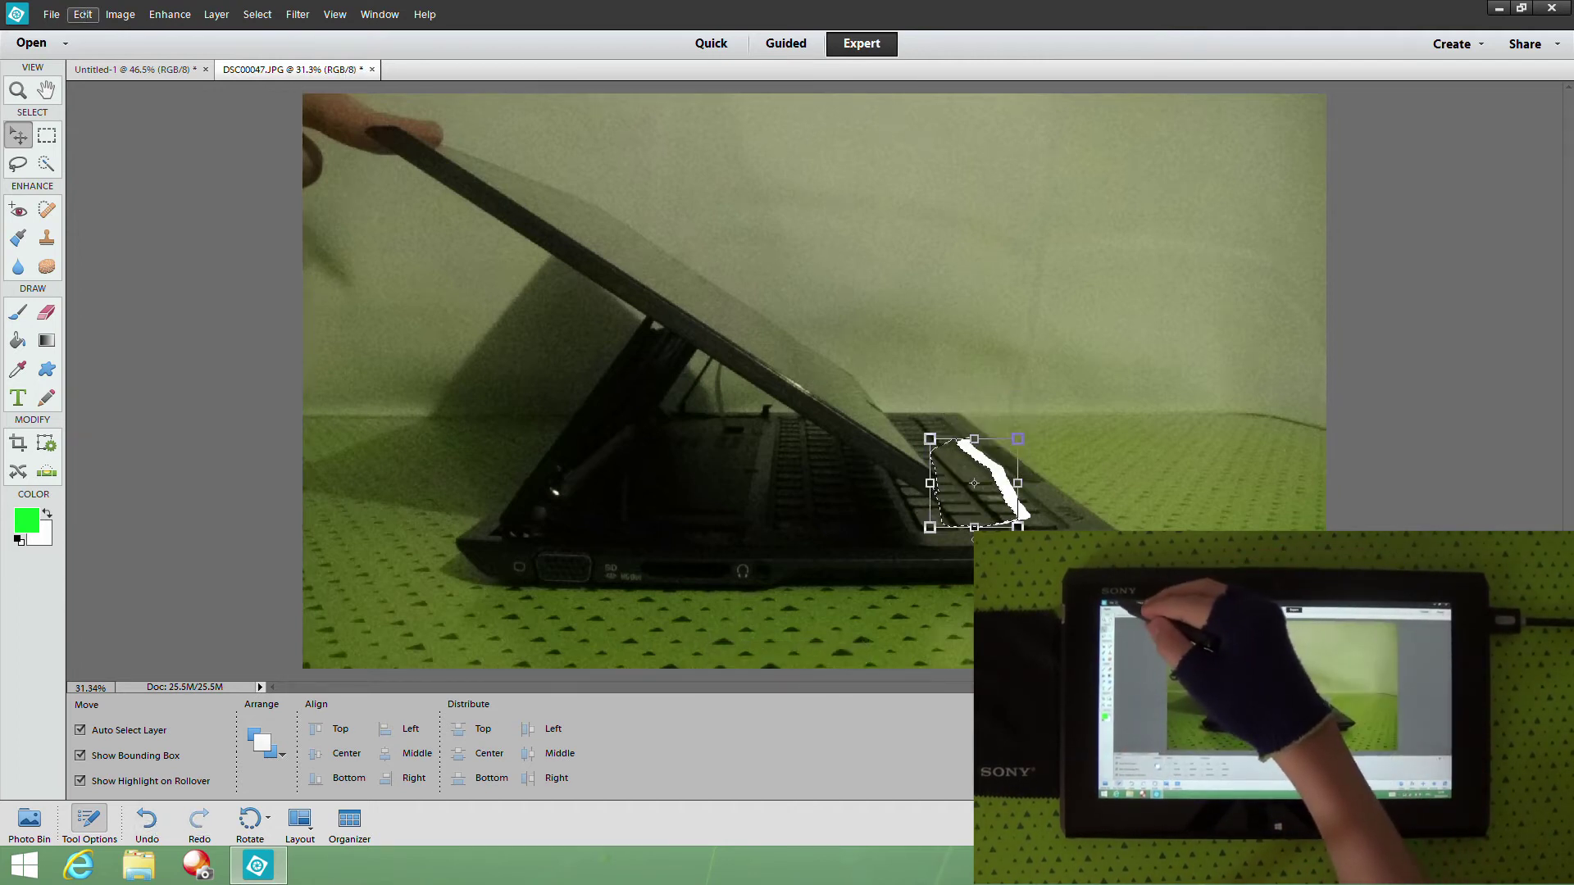
pyautogui.click(82, 14)
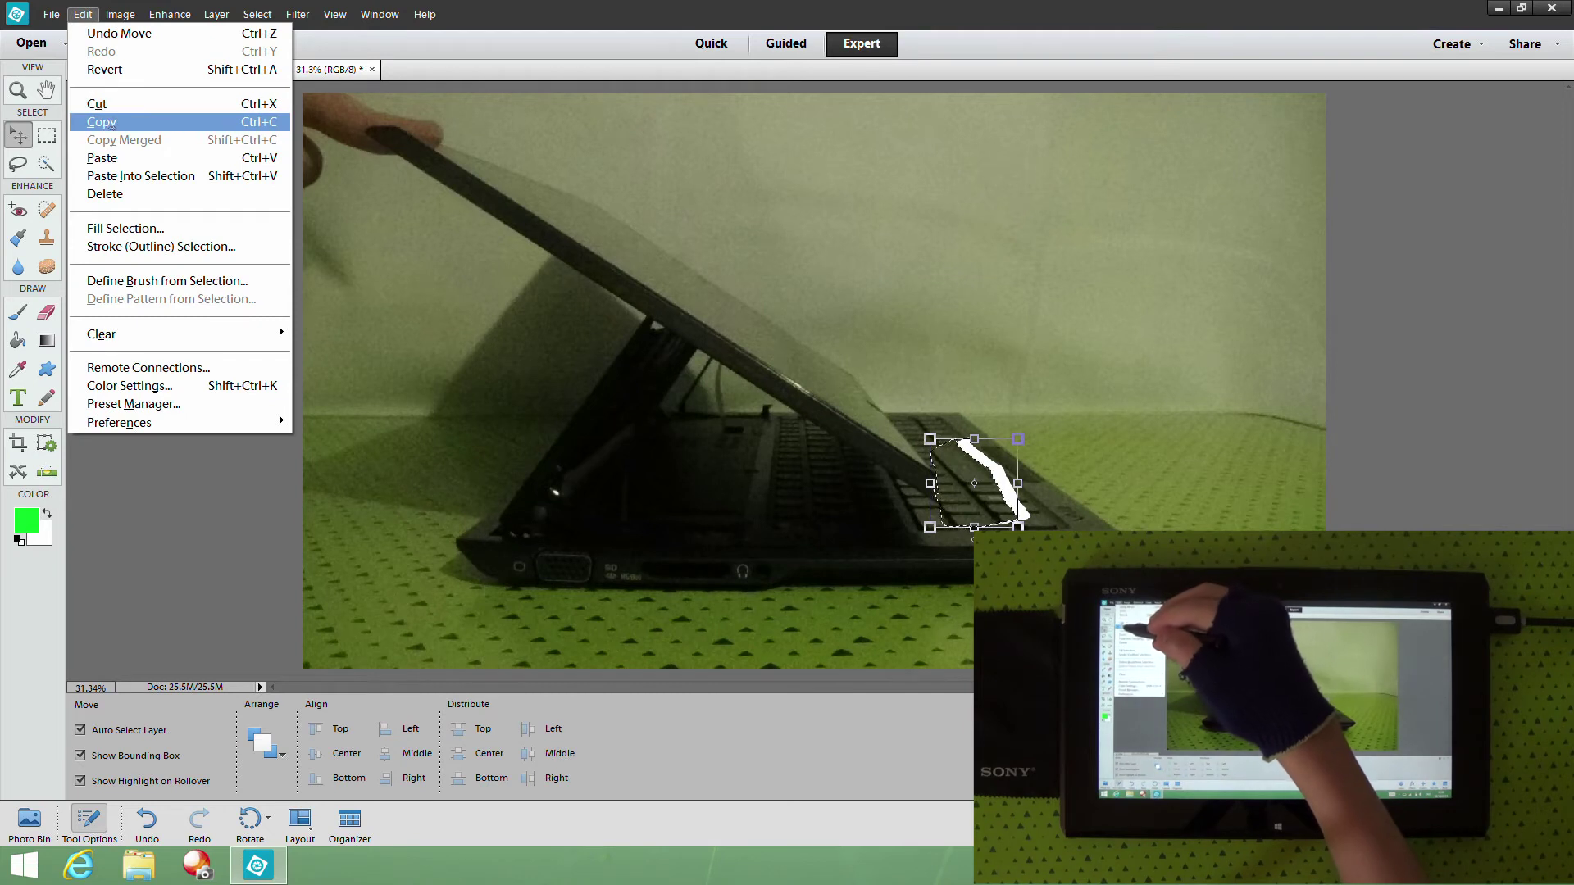
pyautogui.click(123, 122)
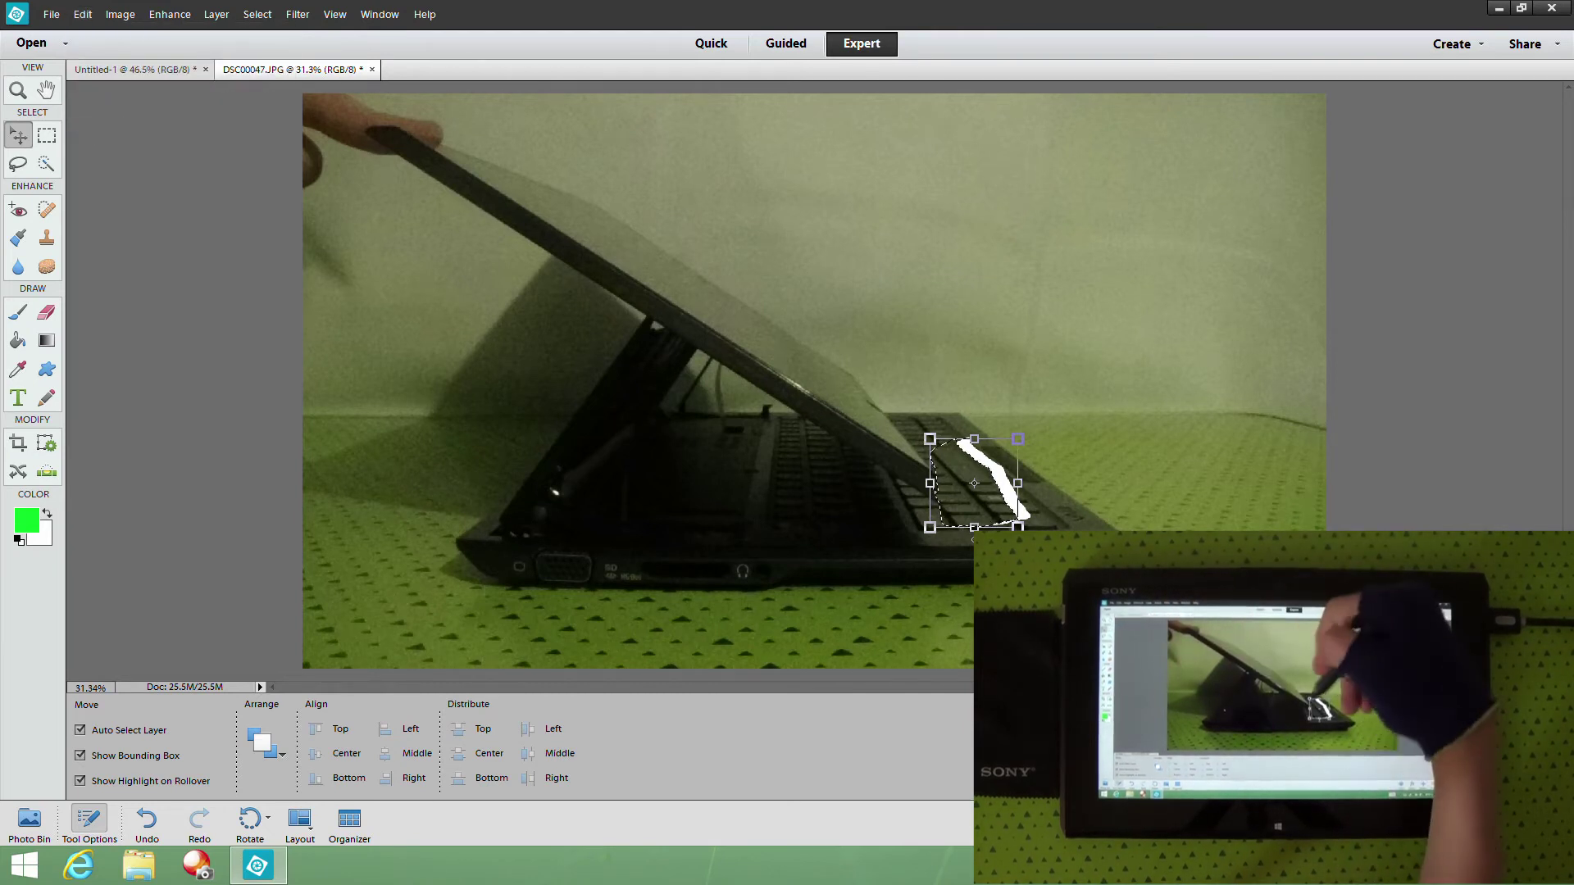
pyautogui.moveTo(973, 483); pyautogui.dragTo(997, 466)
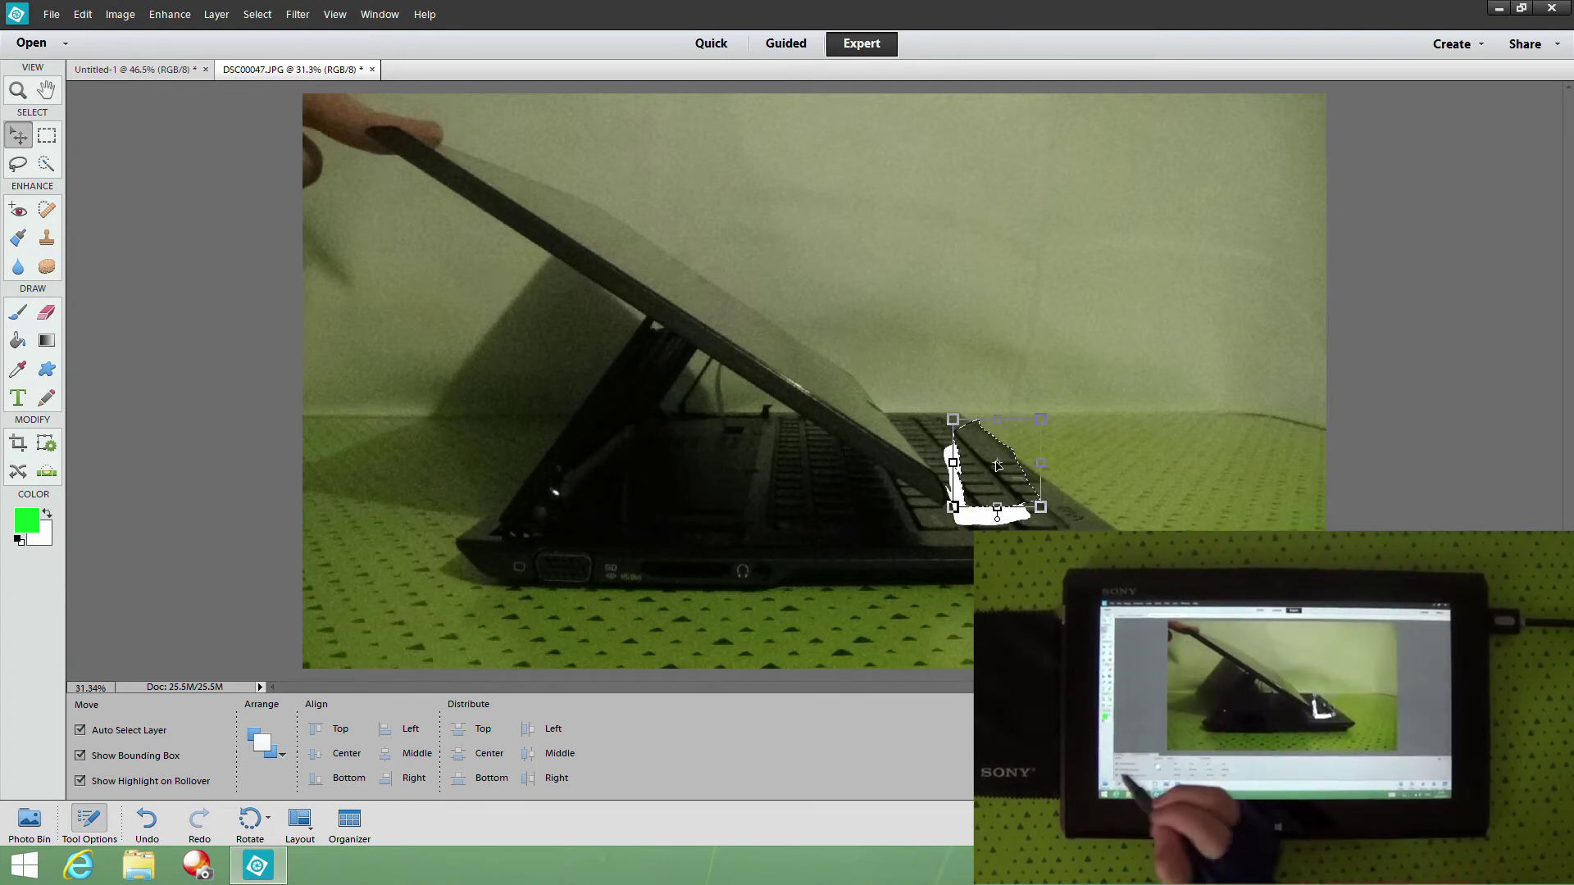
# - Paste the copied keyboard piece into the Untitled-1 document, leaving its background layer locked
pyautogui.click(123, 70)
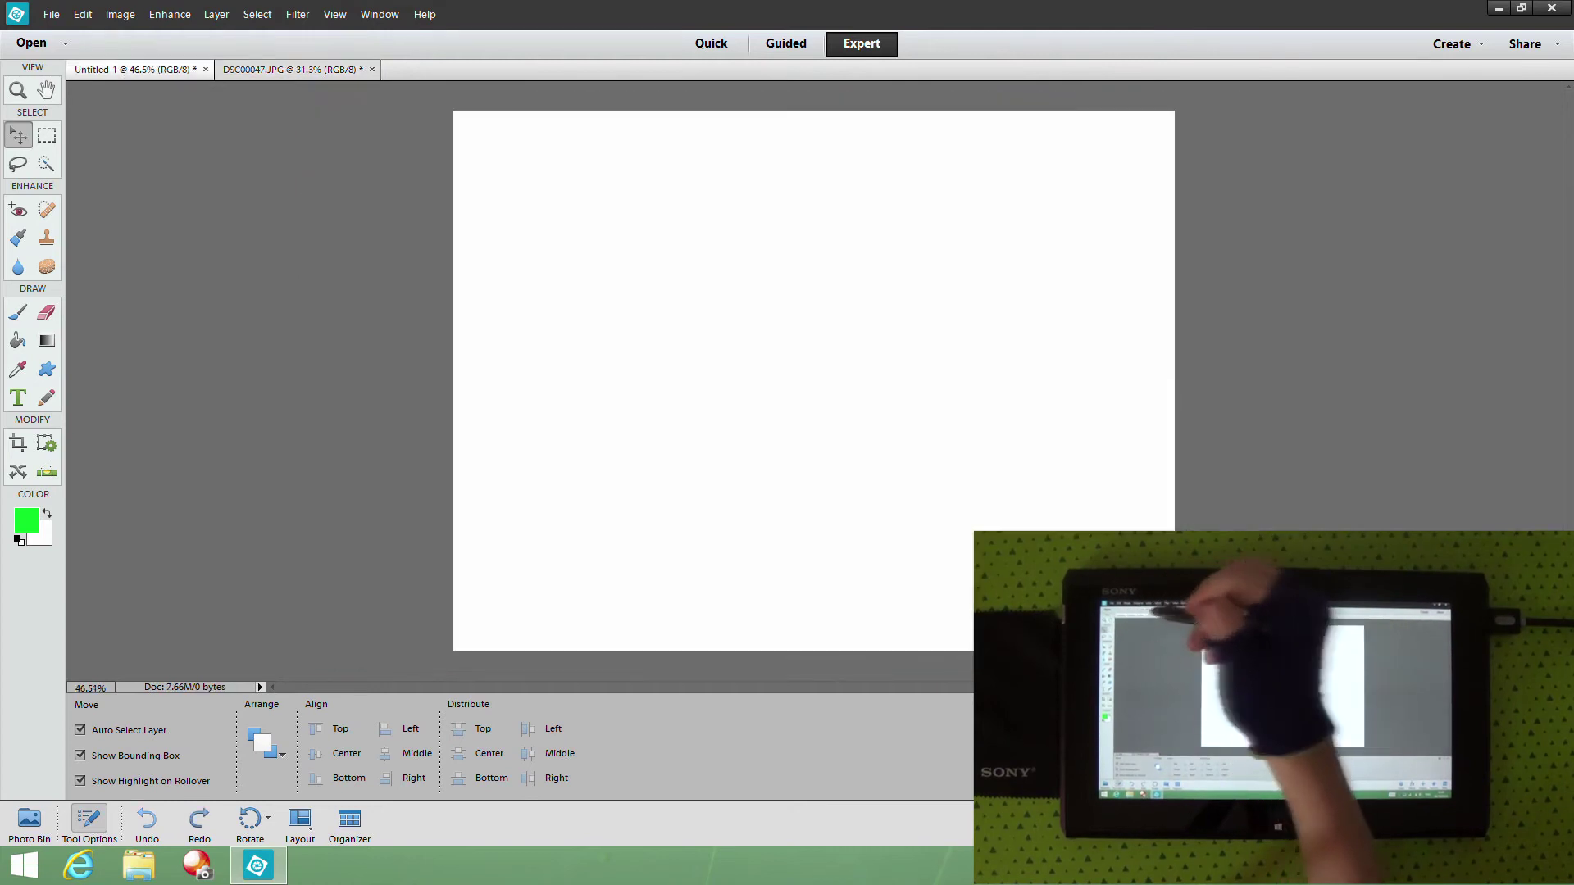
pyautogui.click(785, 403)
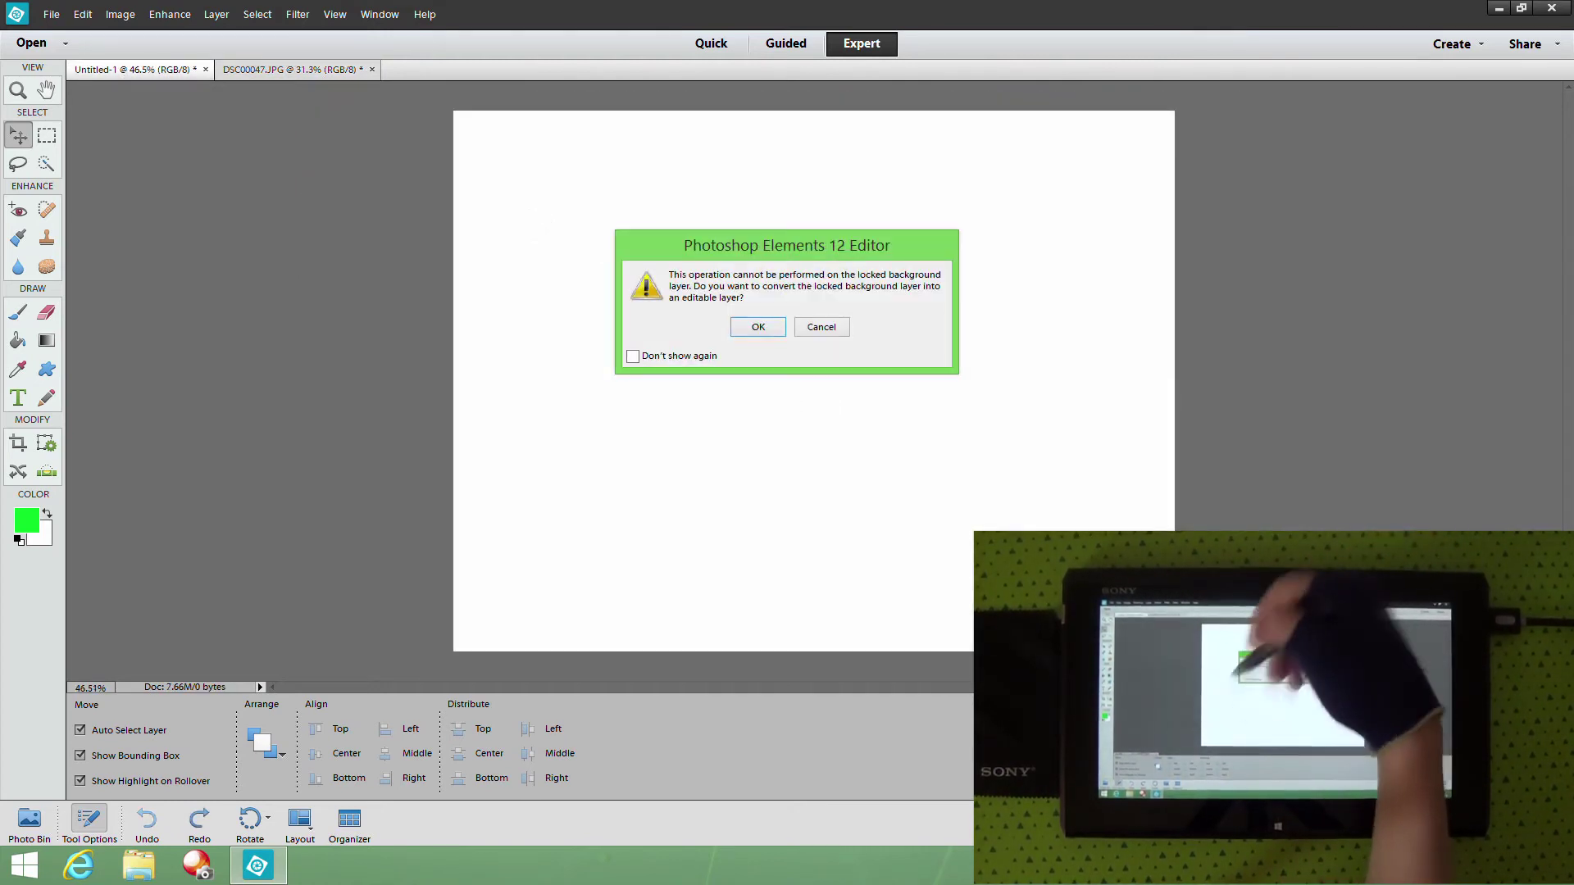
pyautogui.click(820, 328)
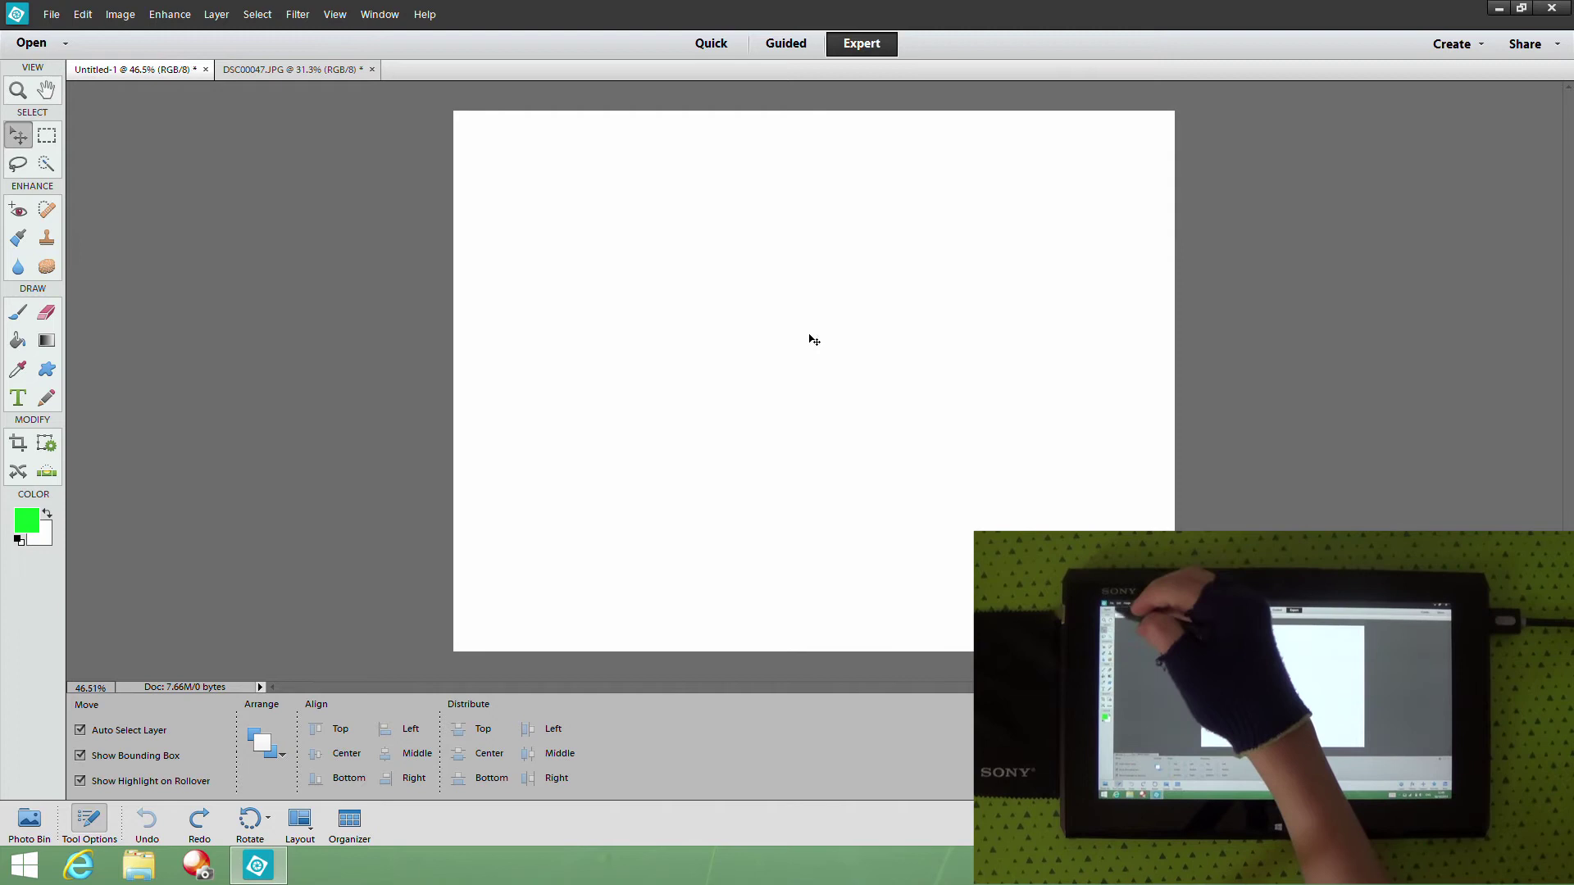
pyautogui.click(83, 14)
pyautogui.click(90, 140)
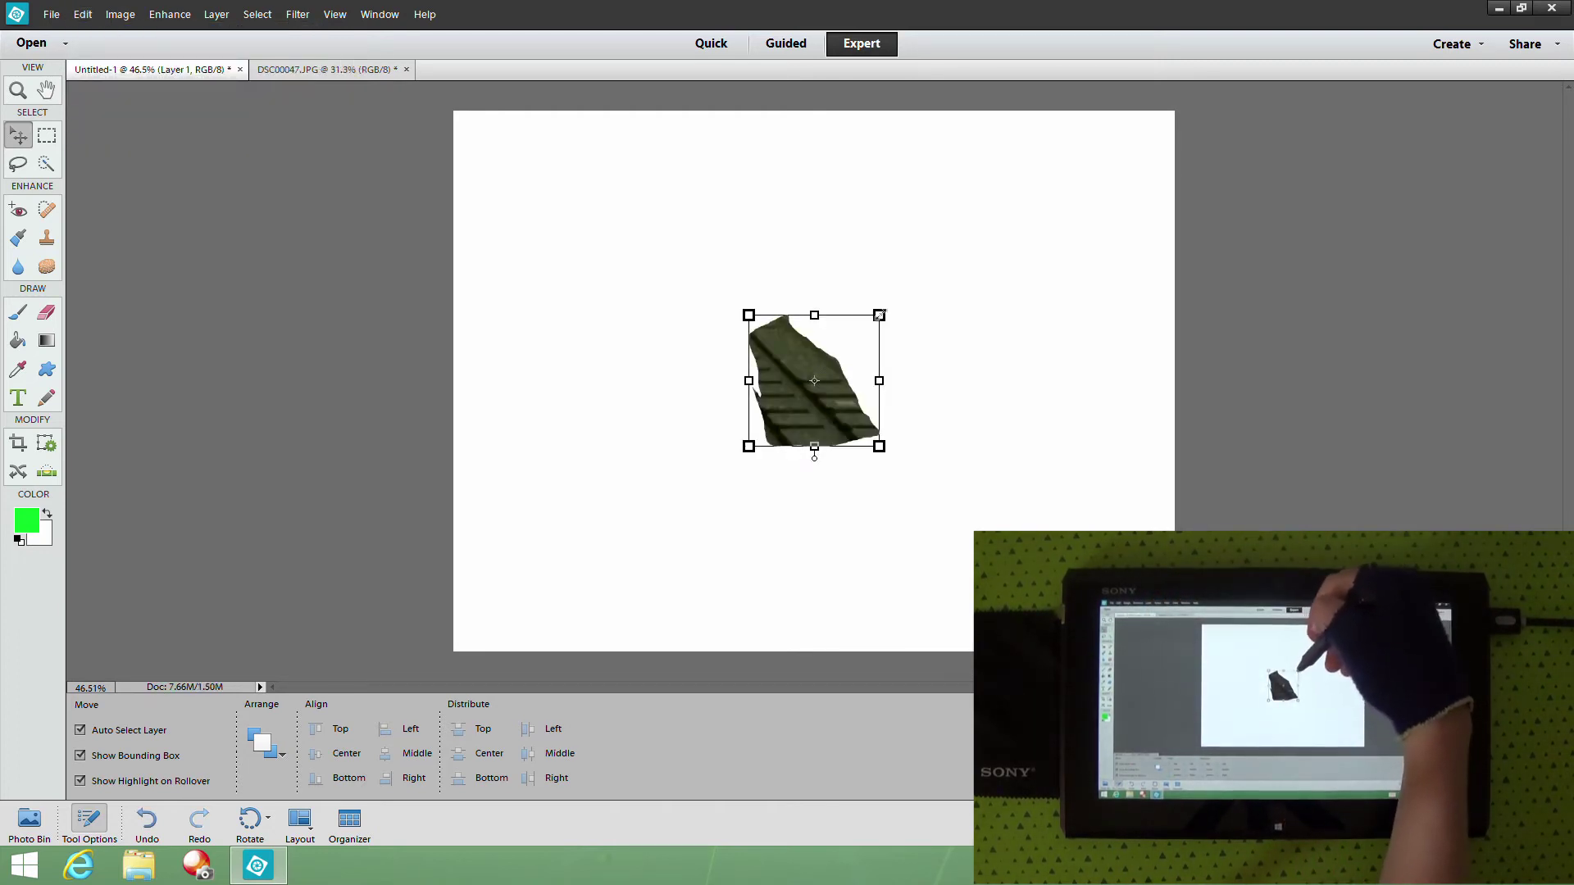
# - Try squashing the pasted keyboard piece to 88.77% of its height, cancel the transform, and undo the paste
pyautogui.click(897, 311)
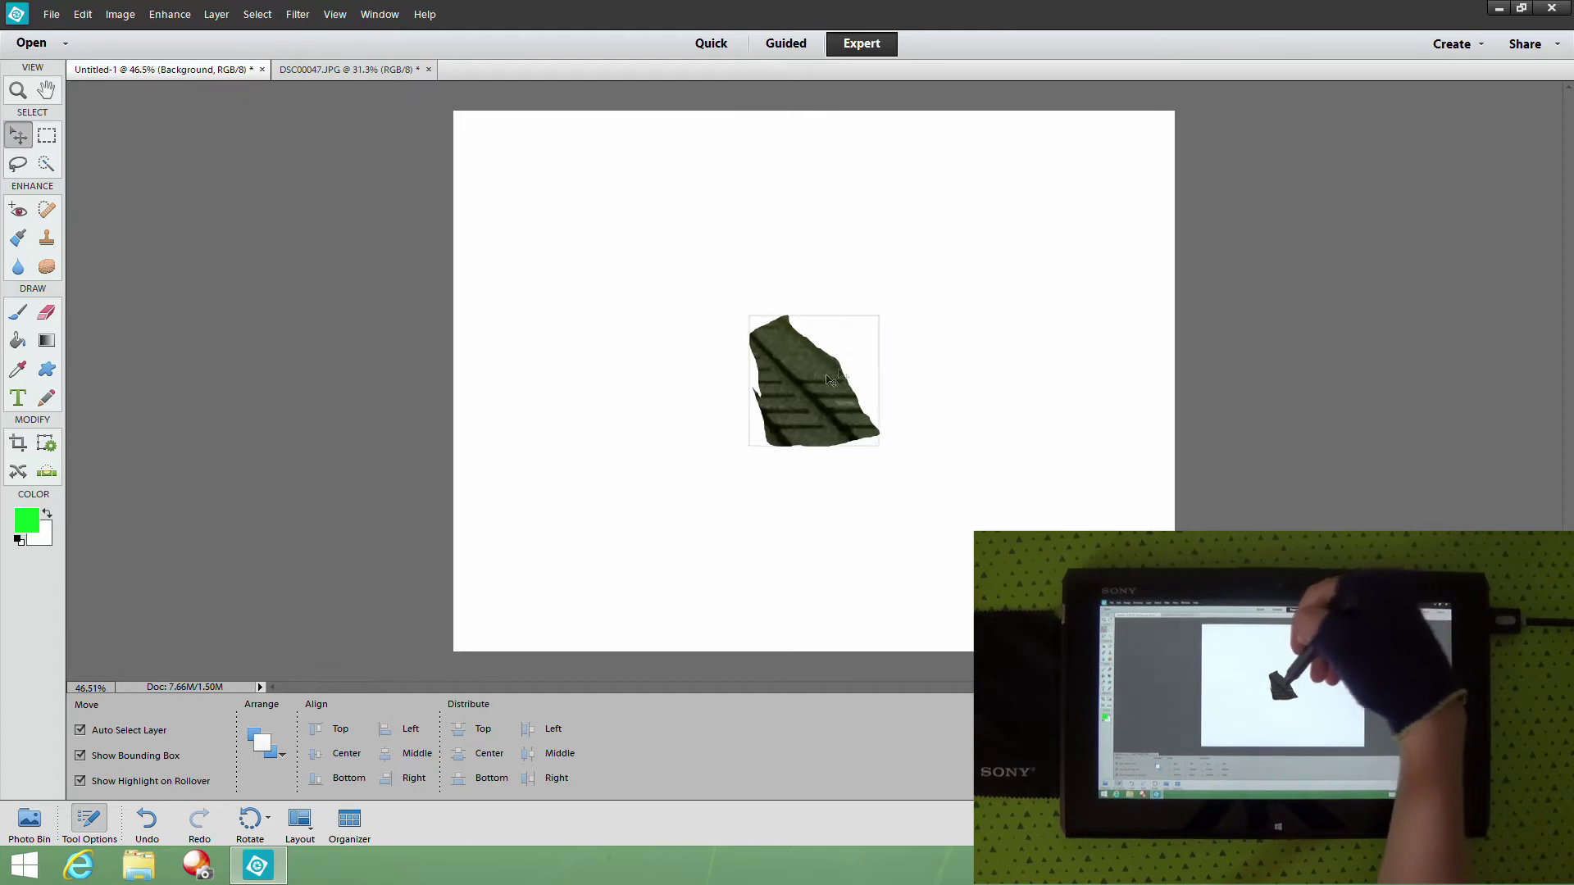
pyautogui.click(869, 348)
pyautogui.moveTo(878, 310); pyautogui.dragTo(783, 303)
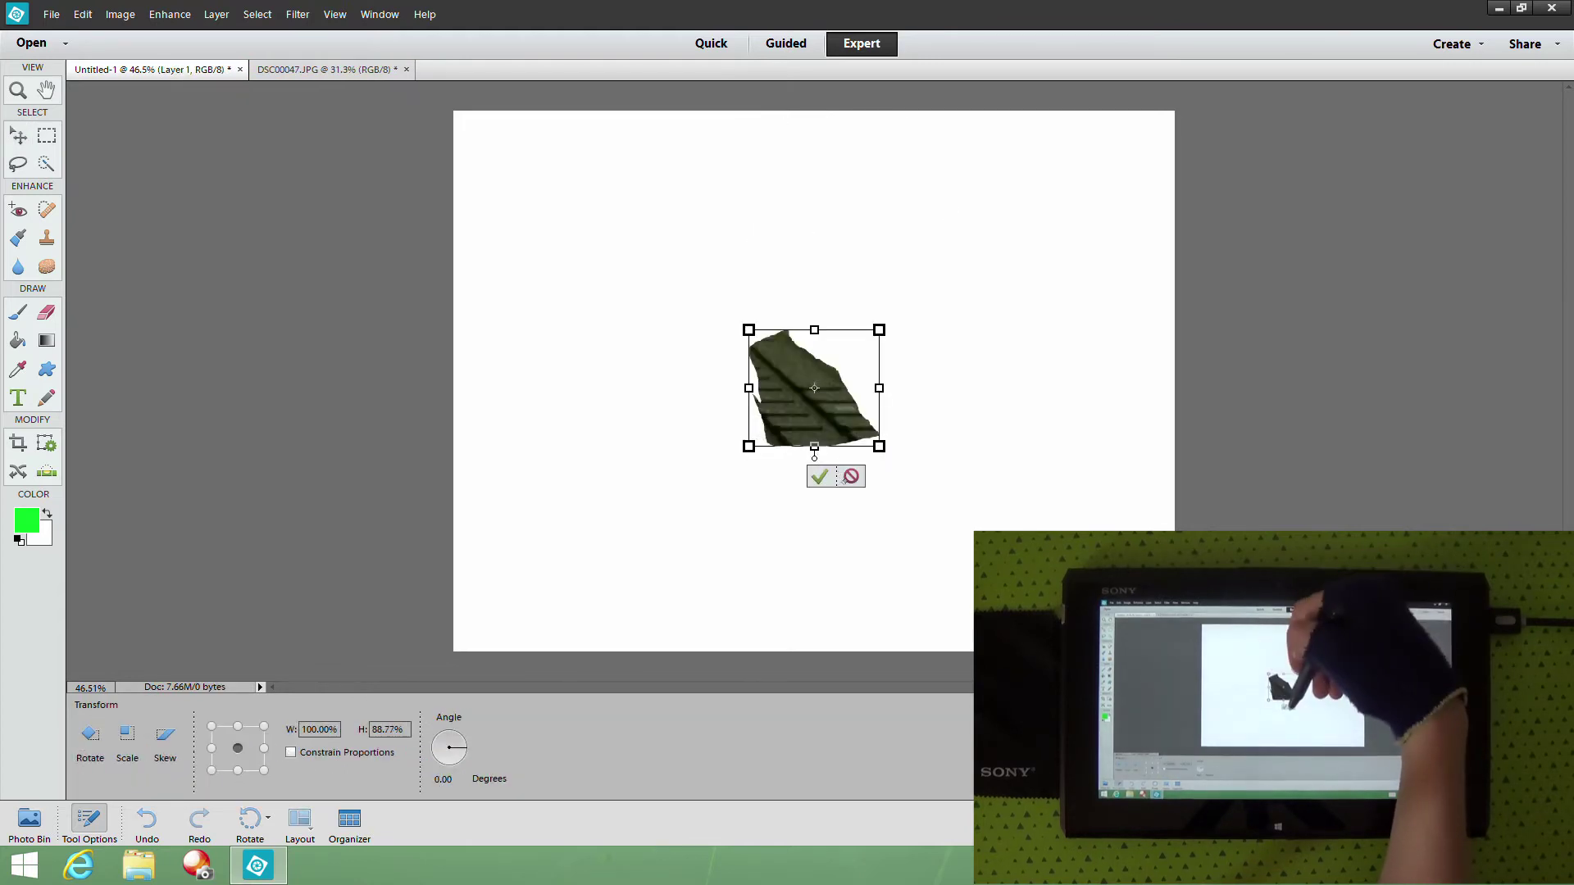
pyautogui.click(846, 470)
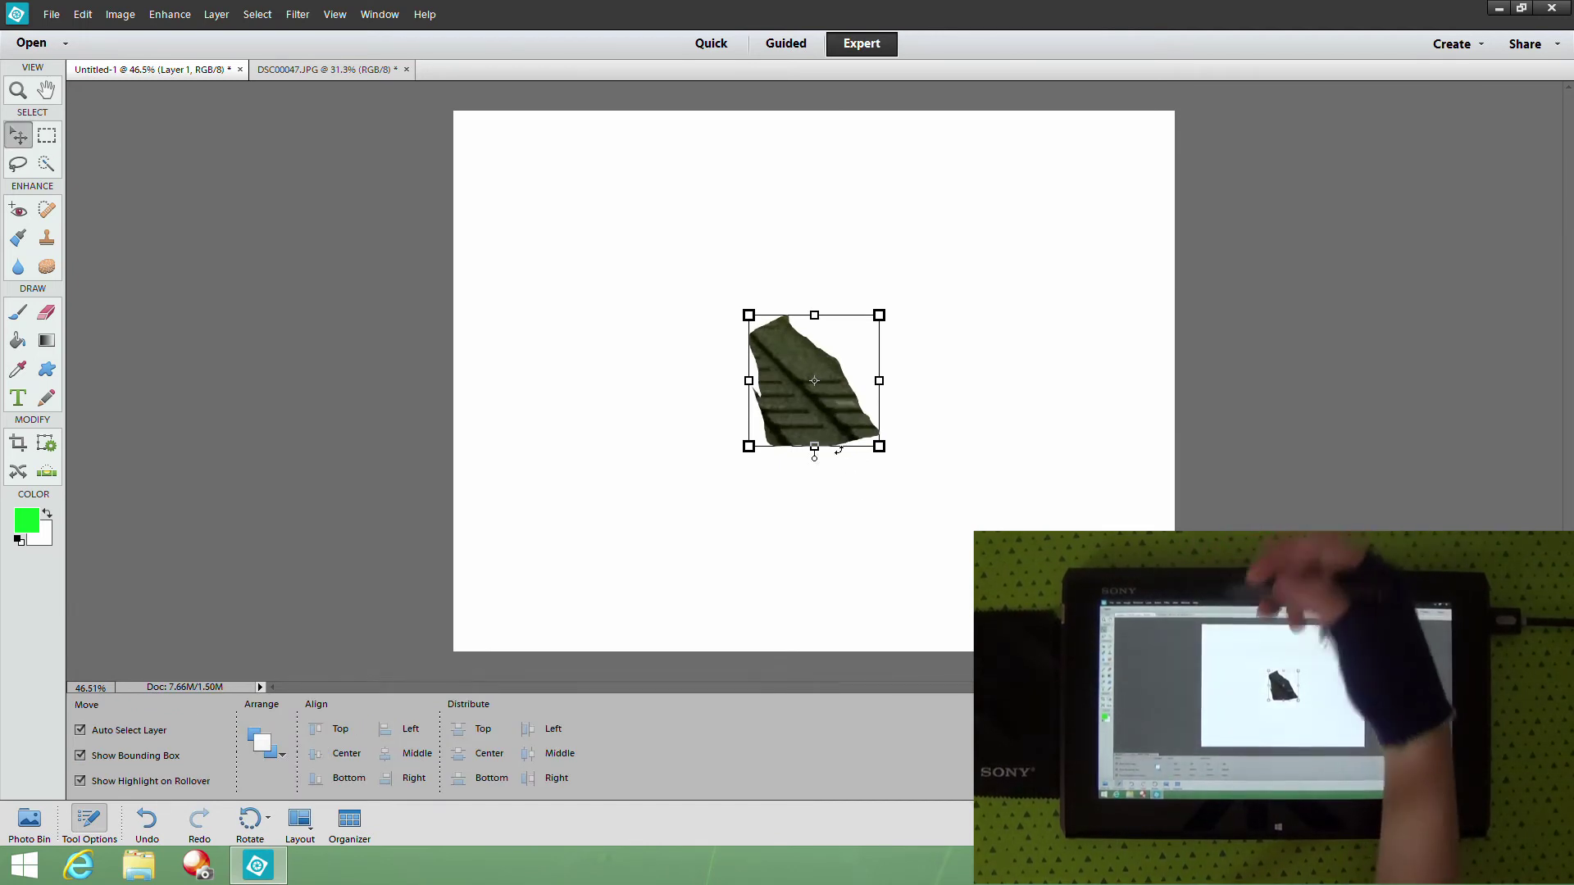
pyautogui.click(147, 819)
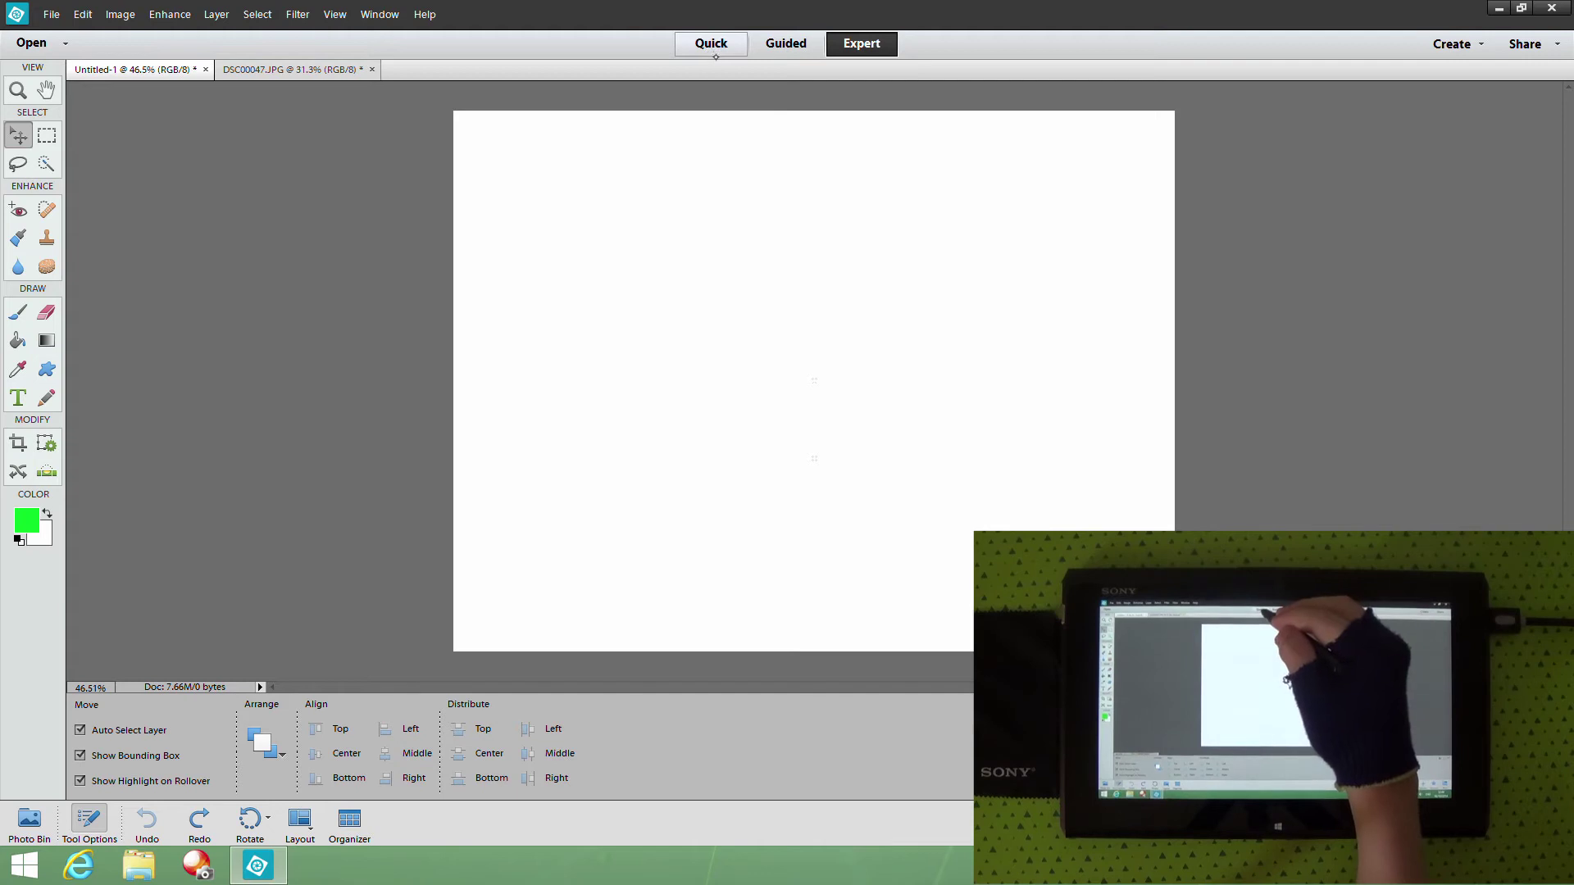
# - View the Quick and Guided editing modes and return to Expert mode
pyautogui.click(711, 45)
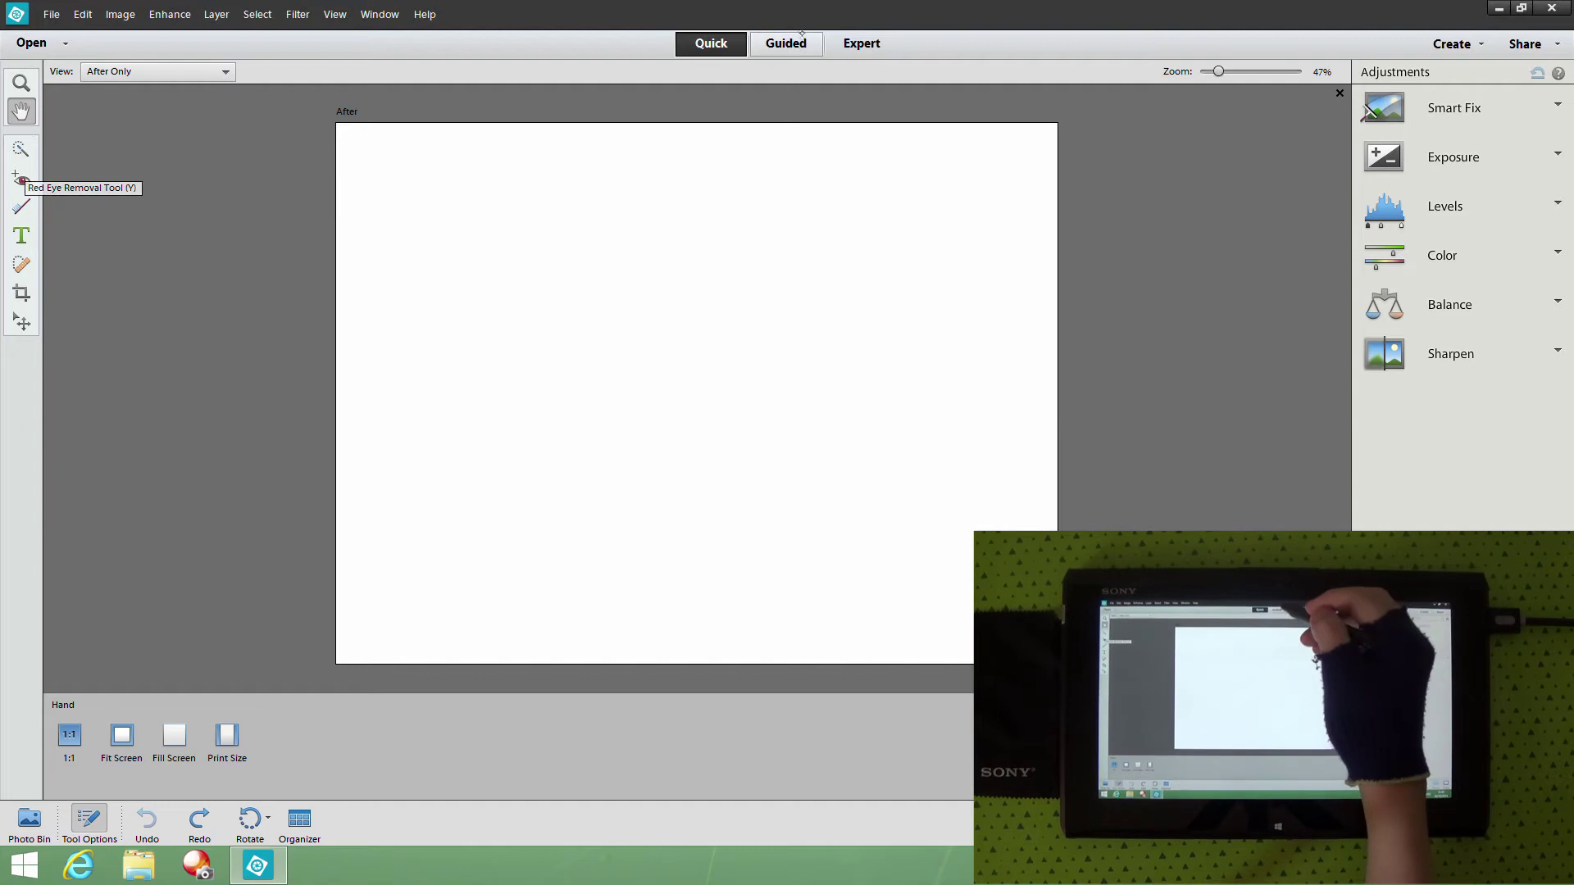
pyautogui.click(785, 43)
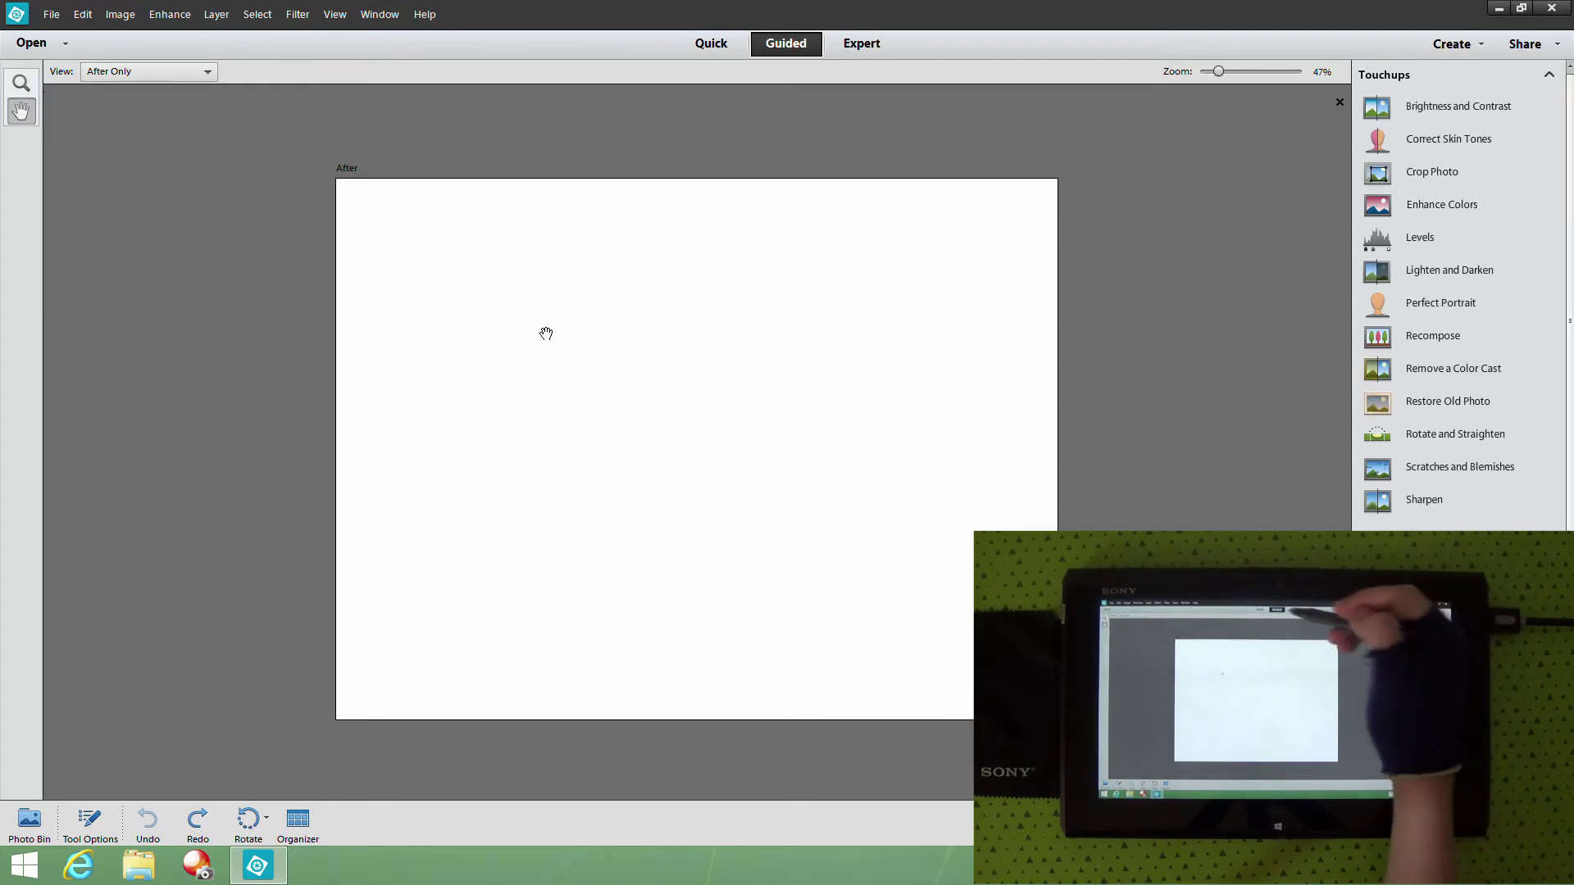
pyautogui.click(861, 44)
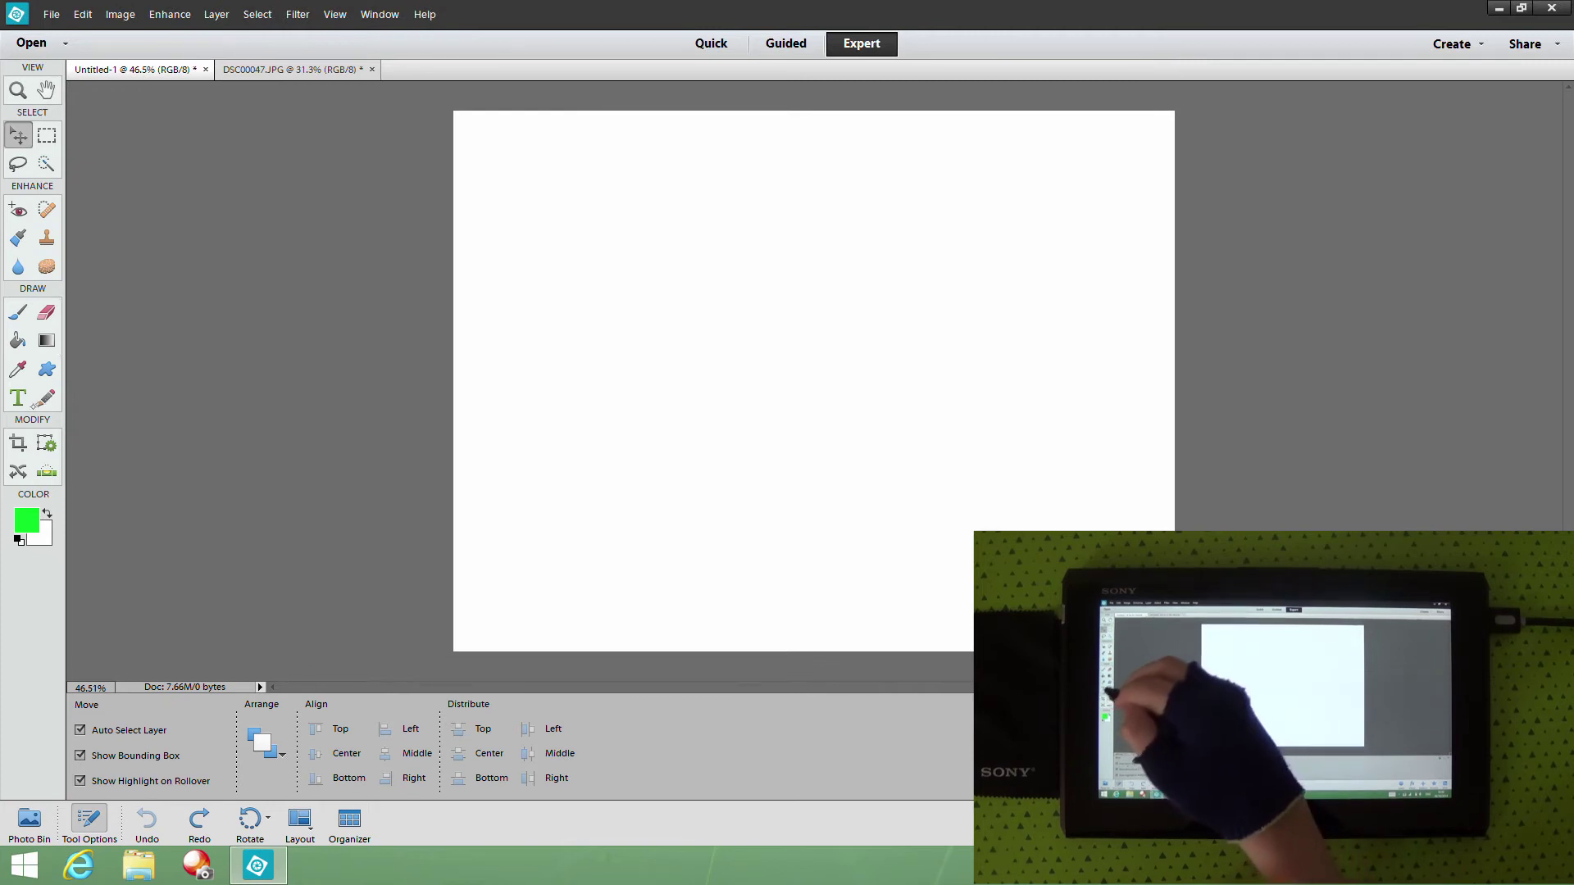
# - Draw a freehand green scribble on the blank canvas with the 5 px Pencil, and erase part of its loops
pyautogui.click(46, 397)
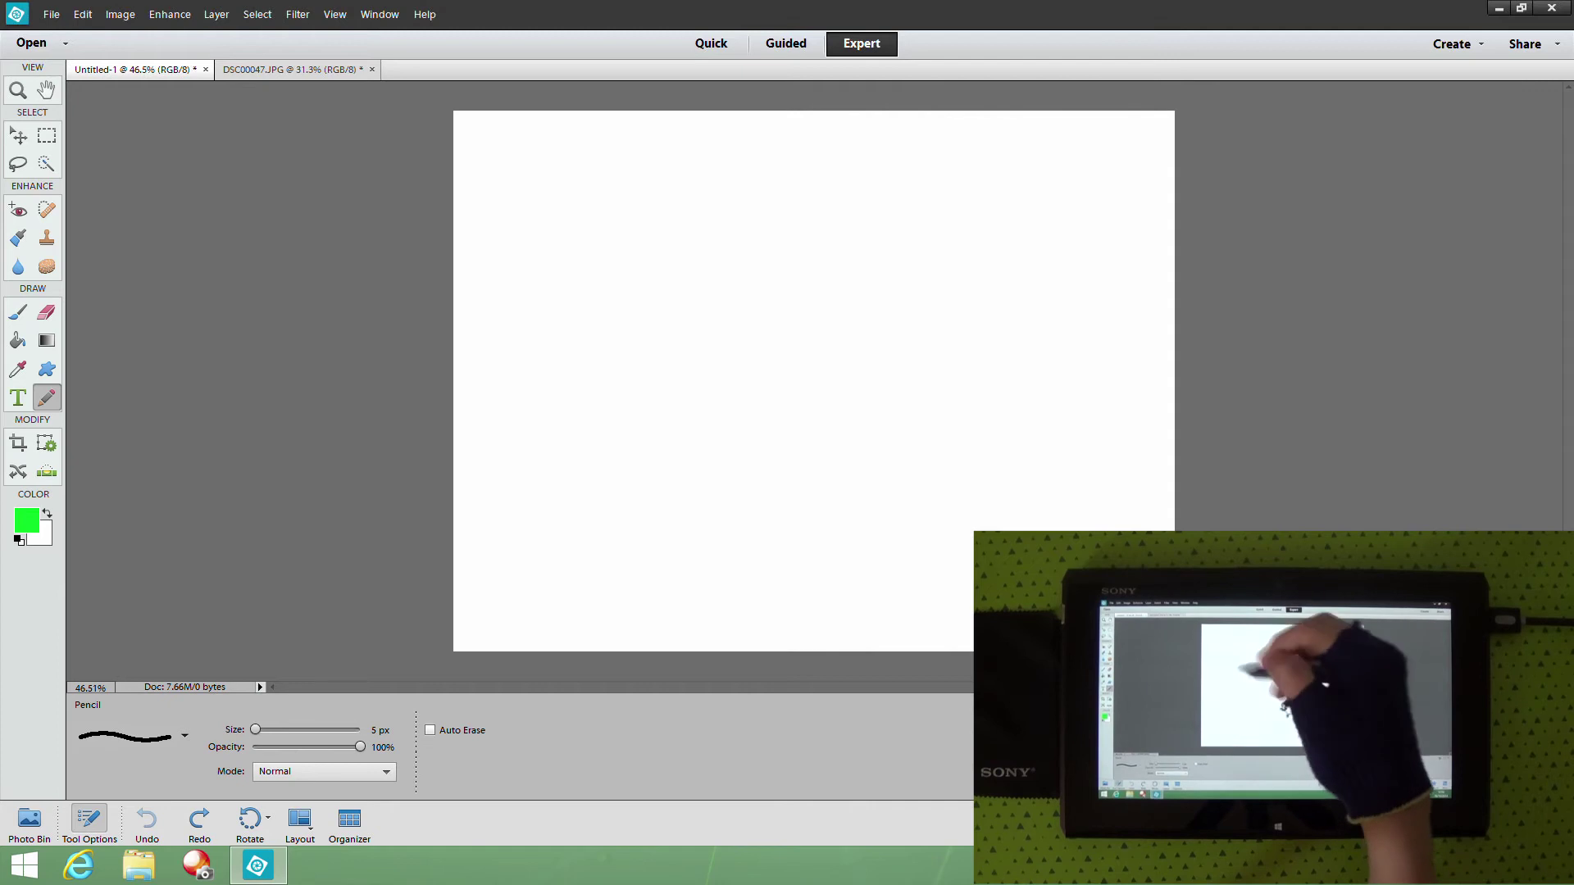
pyautogui.click(26, 520)
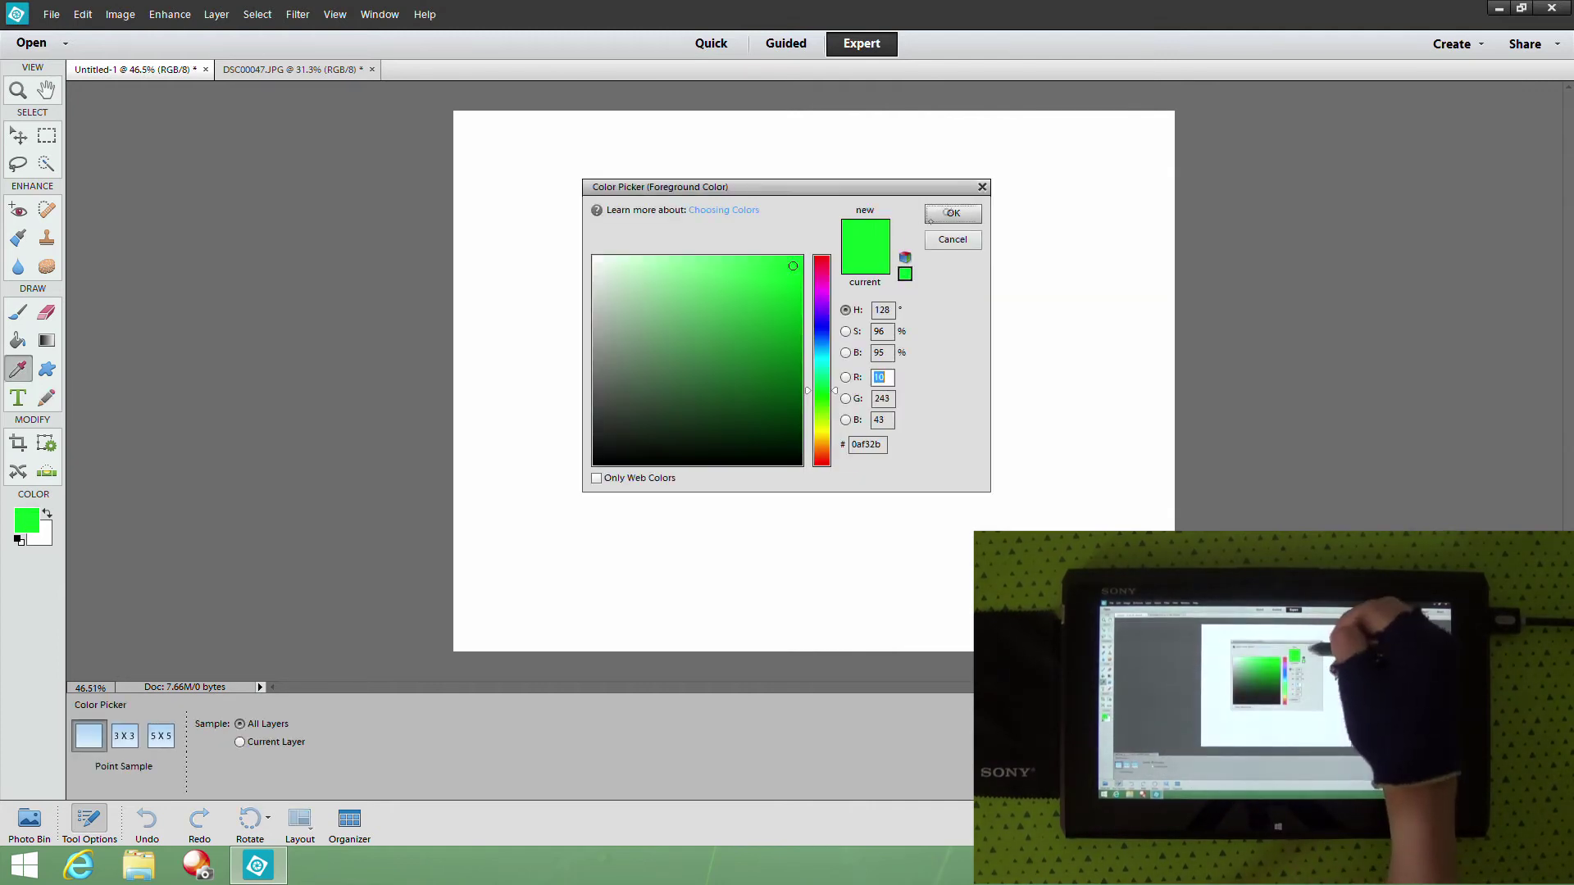
pyautogui.click(951, 214)
pyautogui.moveTo(682, 305)
pyautogui.mouseDown()
pyautogui.moveTo(806, 357)
pyautogui.moveTo(956, 393)
pyautogui.moveTo(773, 492)
pyautogui.moveTo(1017, 299)
pyautogui.moveTo(788, 284)
pyautogui.moveTo(794, 551)
pyautogui.moveTo(931, 326)
pyautogui.mouseUp()
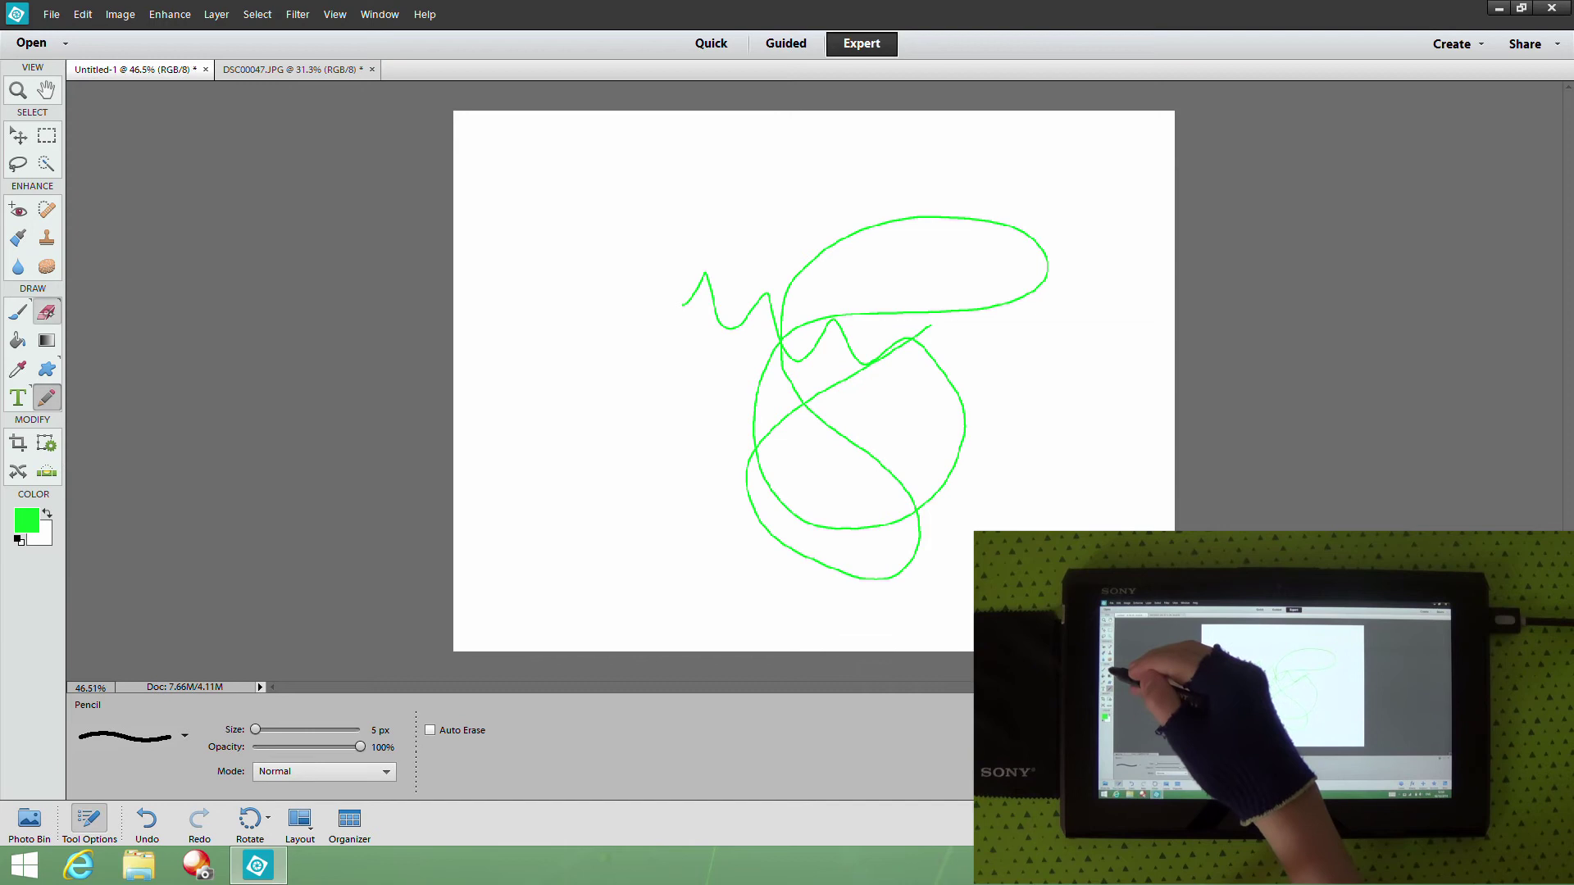
pyautogui.click(47, 311)
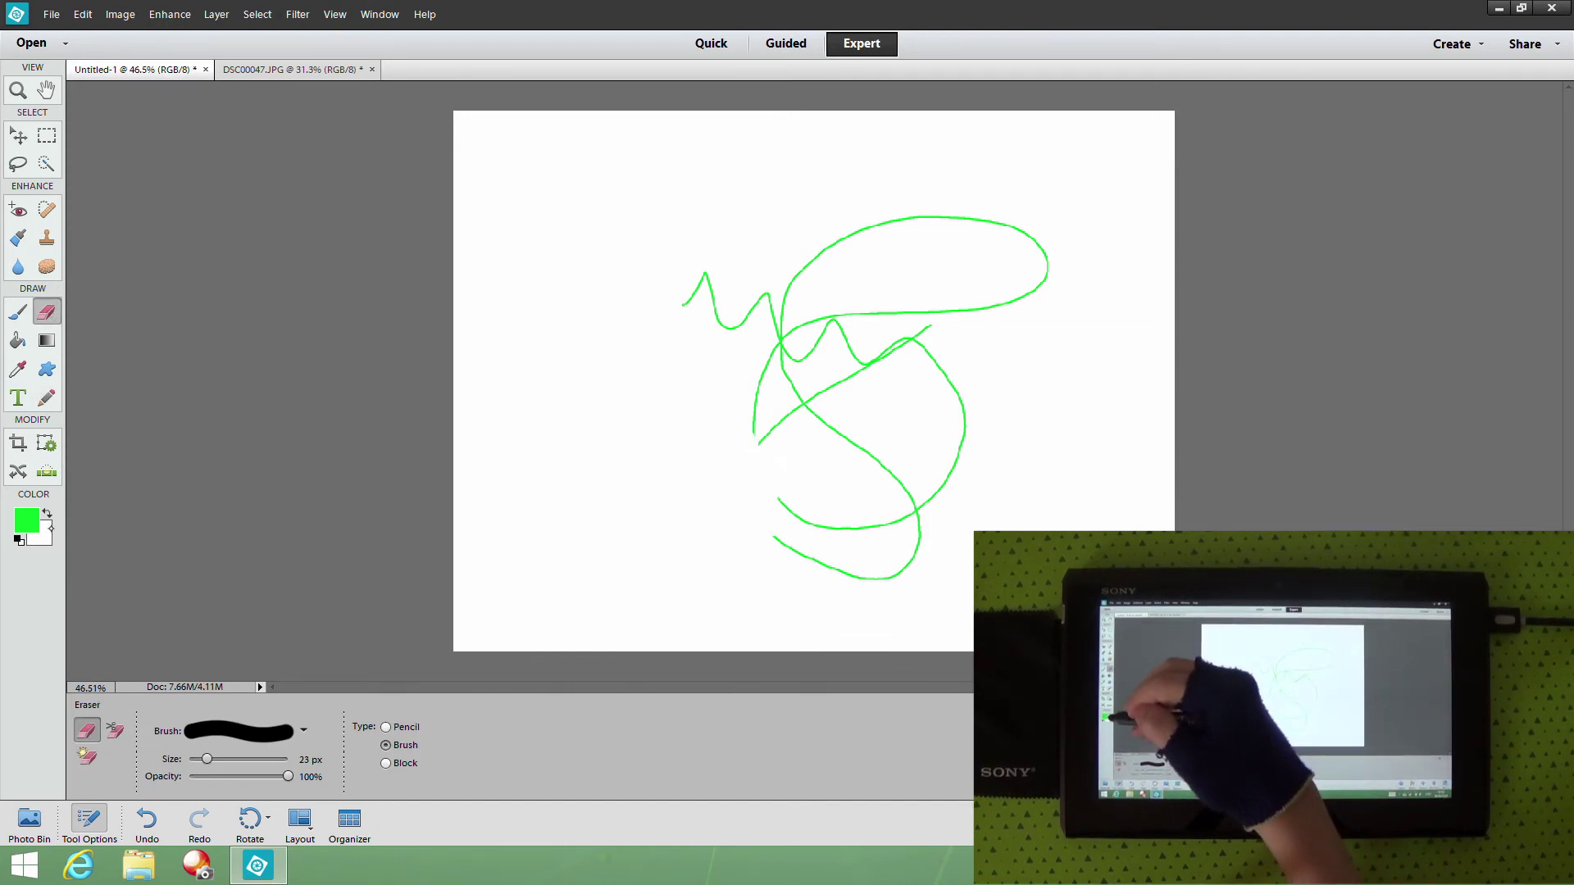
# - Set the background color to a bright red and sweep the 23 px Eraser in large loops across the green scribble
pyautogui.click(38, 537)
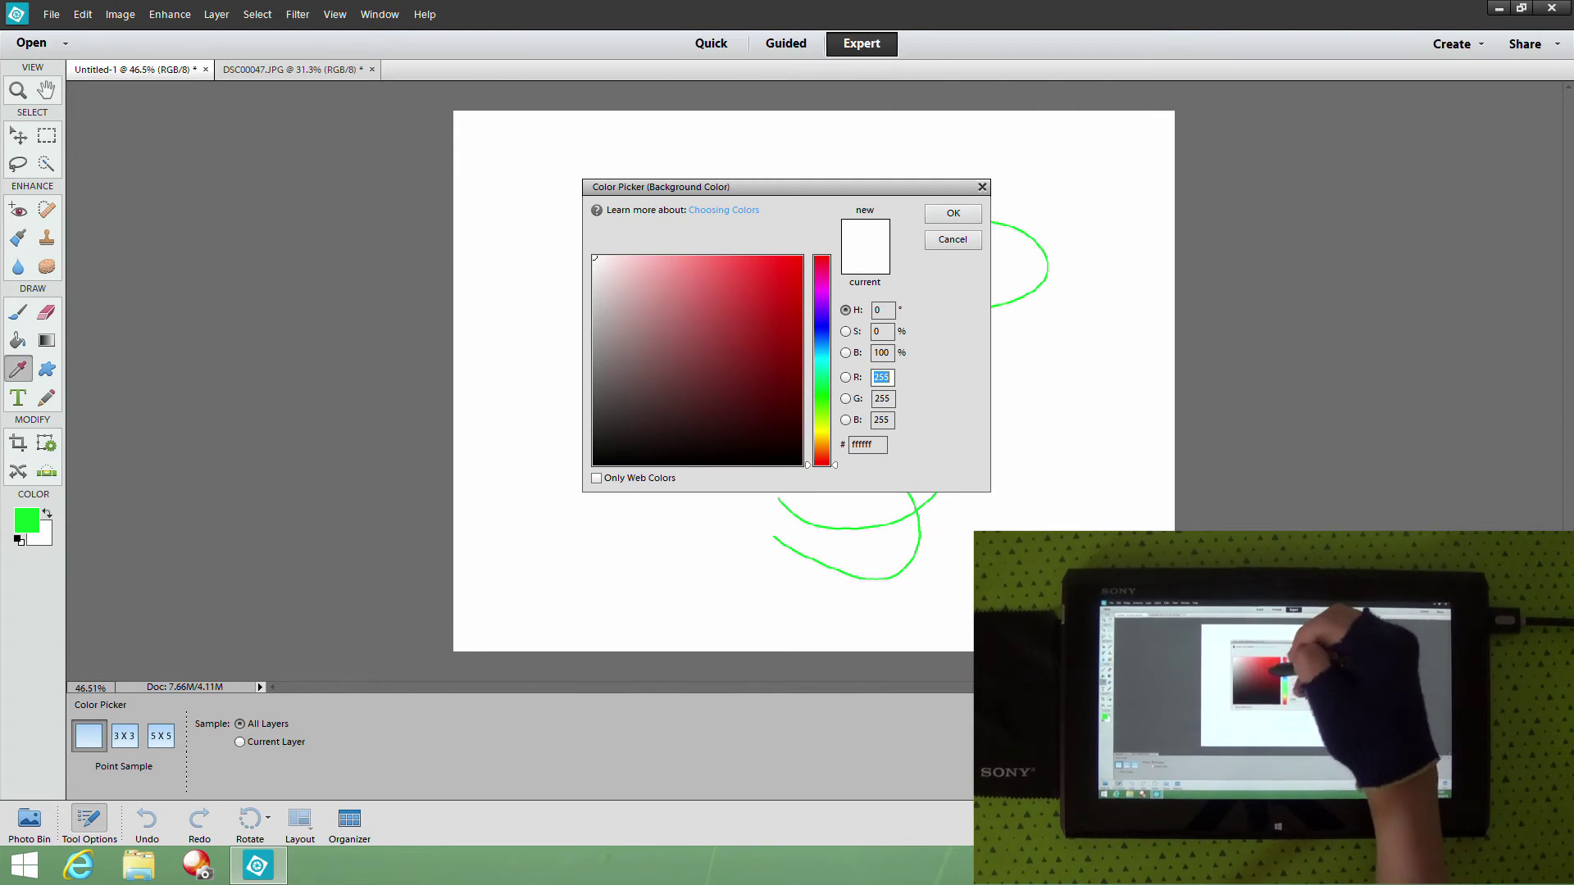
pyautogui.click(786, 269)
pyautogui.click(954, 213)
pyautogui.moveTo(755, 430)
pyautogui.mouseDown()
pyautogui.moveTo(777, 378)
pyautogui.moveTo(828, 368)
pyautogui.moveTo(939, 420)
pyautogui.moveTo(741, 463)
pyautogui.moveTo(971, 246)
pyautogui.moveTo(1067, 487)
pyautogui.moveTo(842, 259)
pyautogui.moveTo(607, 294)
pyautogui.moveTo(659, 547)
pyautogui.moveTo(902, 502)
pyautogui.mouseUp()
pyautogui.moveTo(664, 534); pyautogui.dragTo(762, 491)
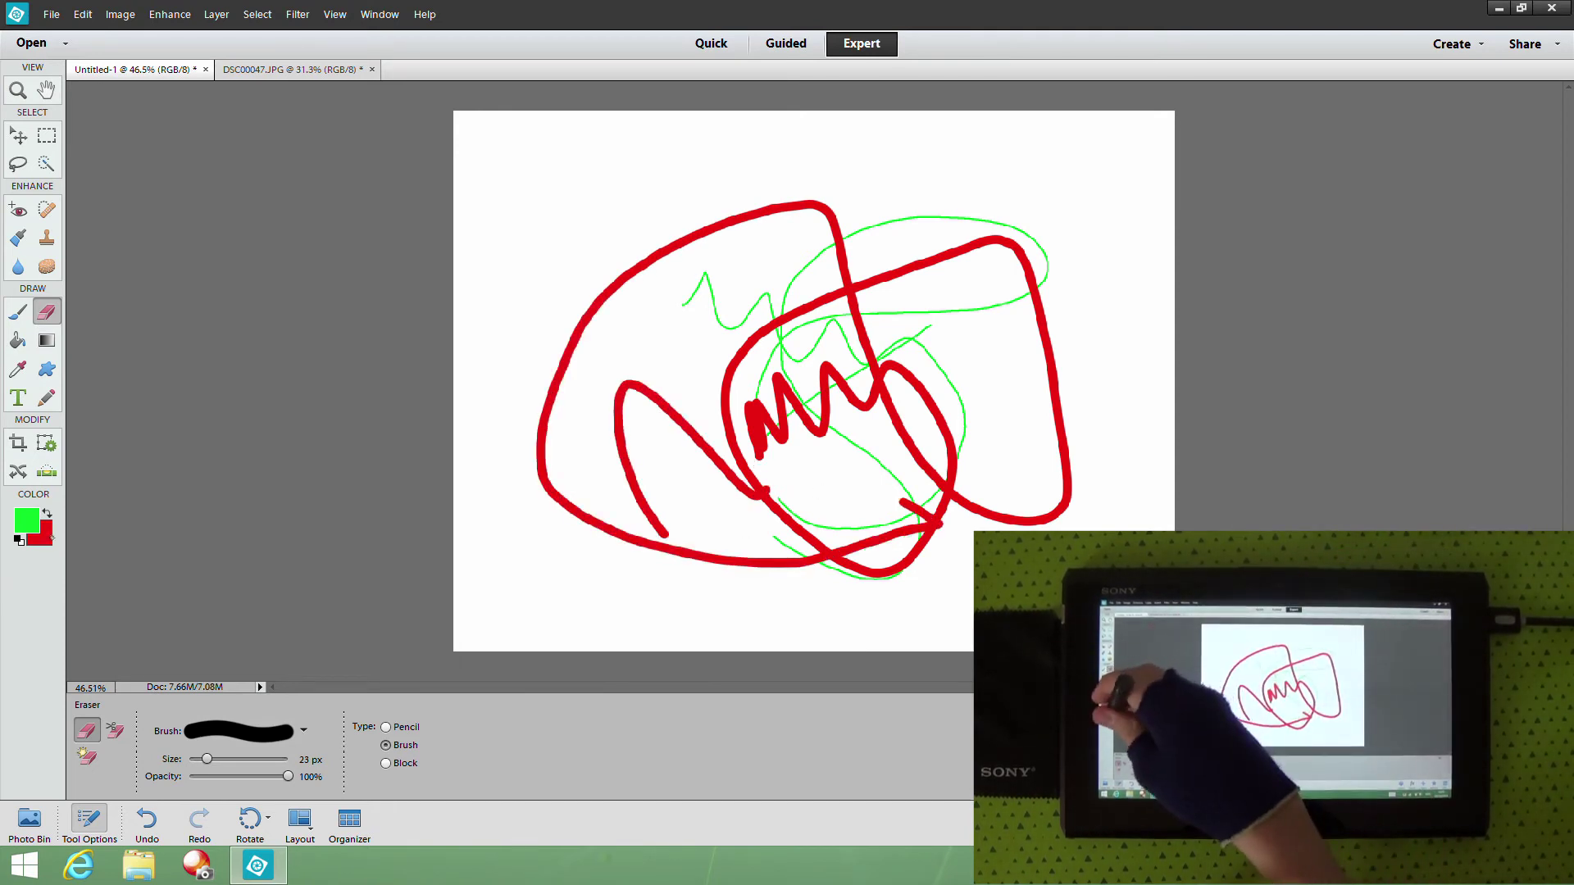
# - Undo the eraser and pencil strokes until the canvas is blank
pyautogui.click(147, 818)
pyautogui.click(146, 818)
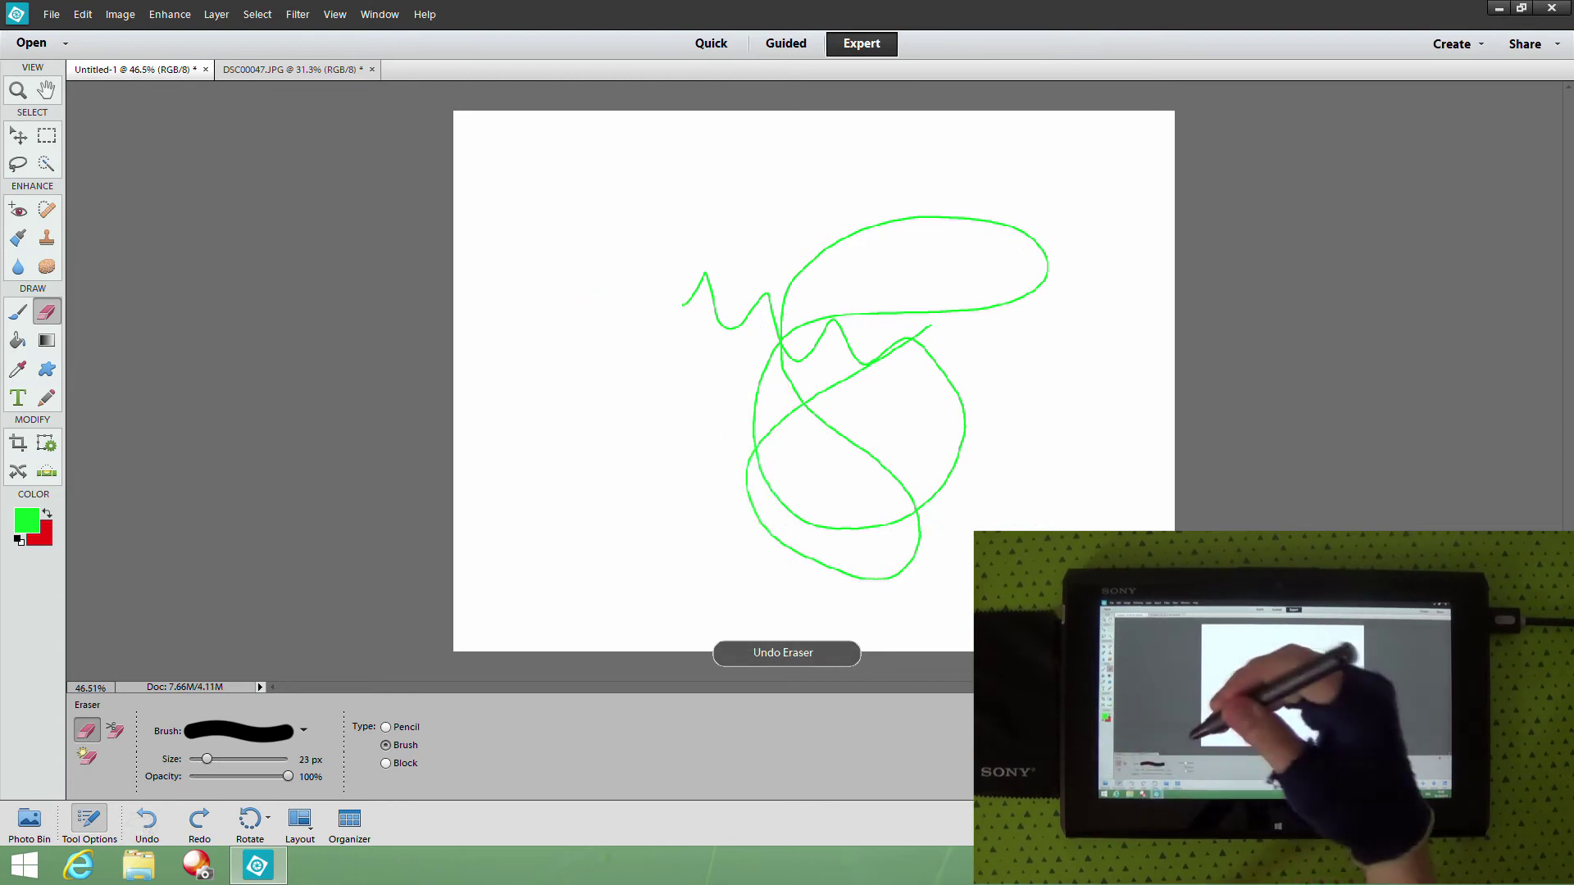
pyautogui.click(146, 818)
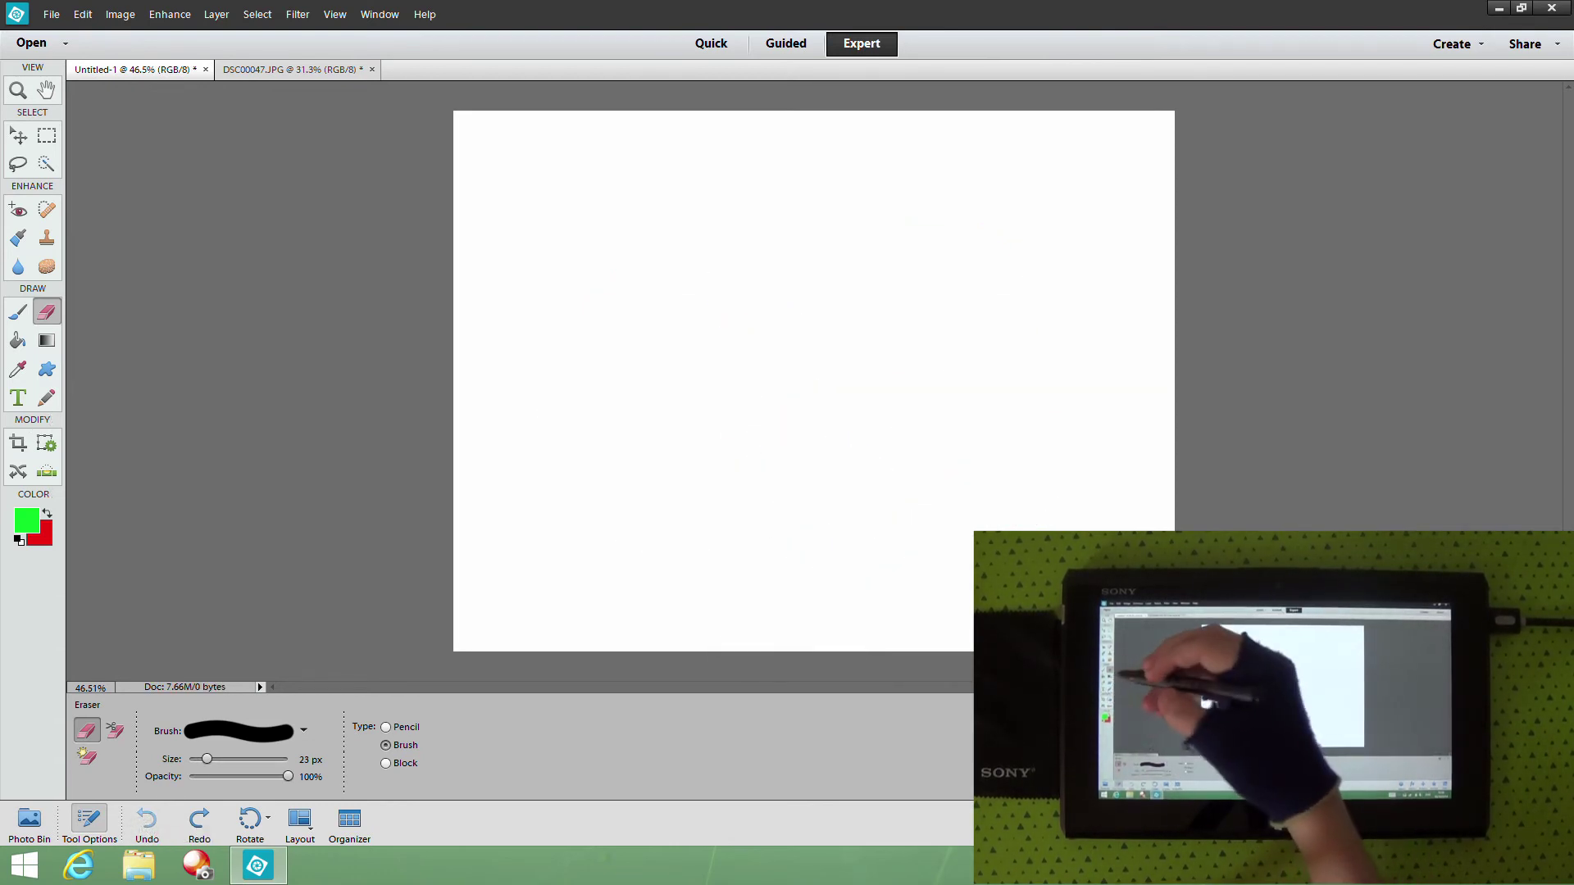
# - Choose the Pencil tool and set its brush to the 9 px hard round preset from Default Brushes
pyautogui.click(47, 397)
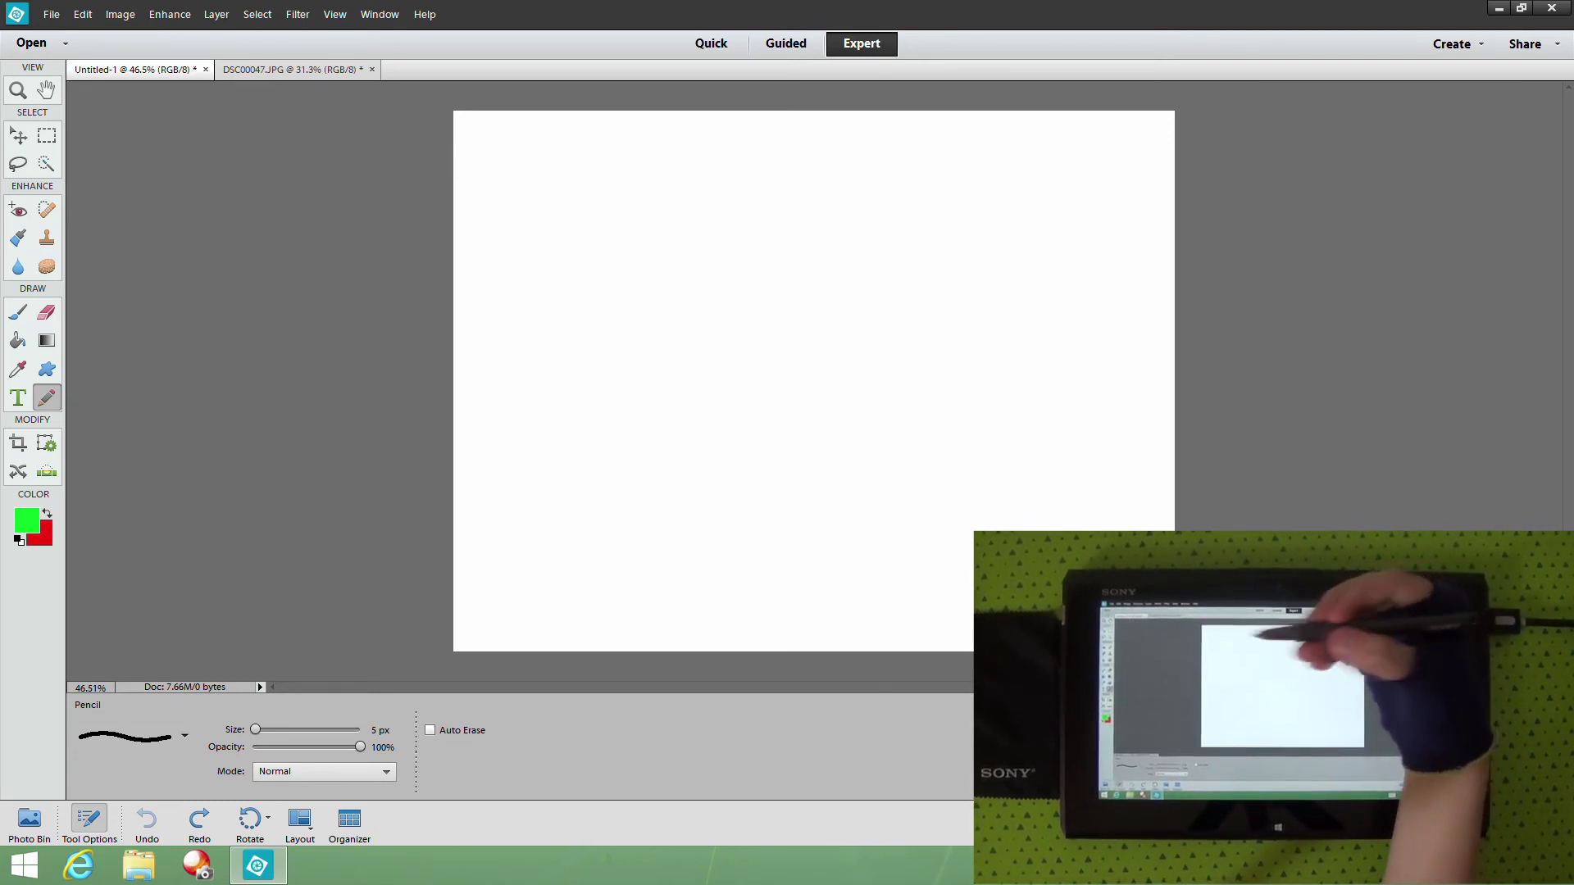
pyautogui.rightClick(391, 375)
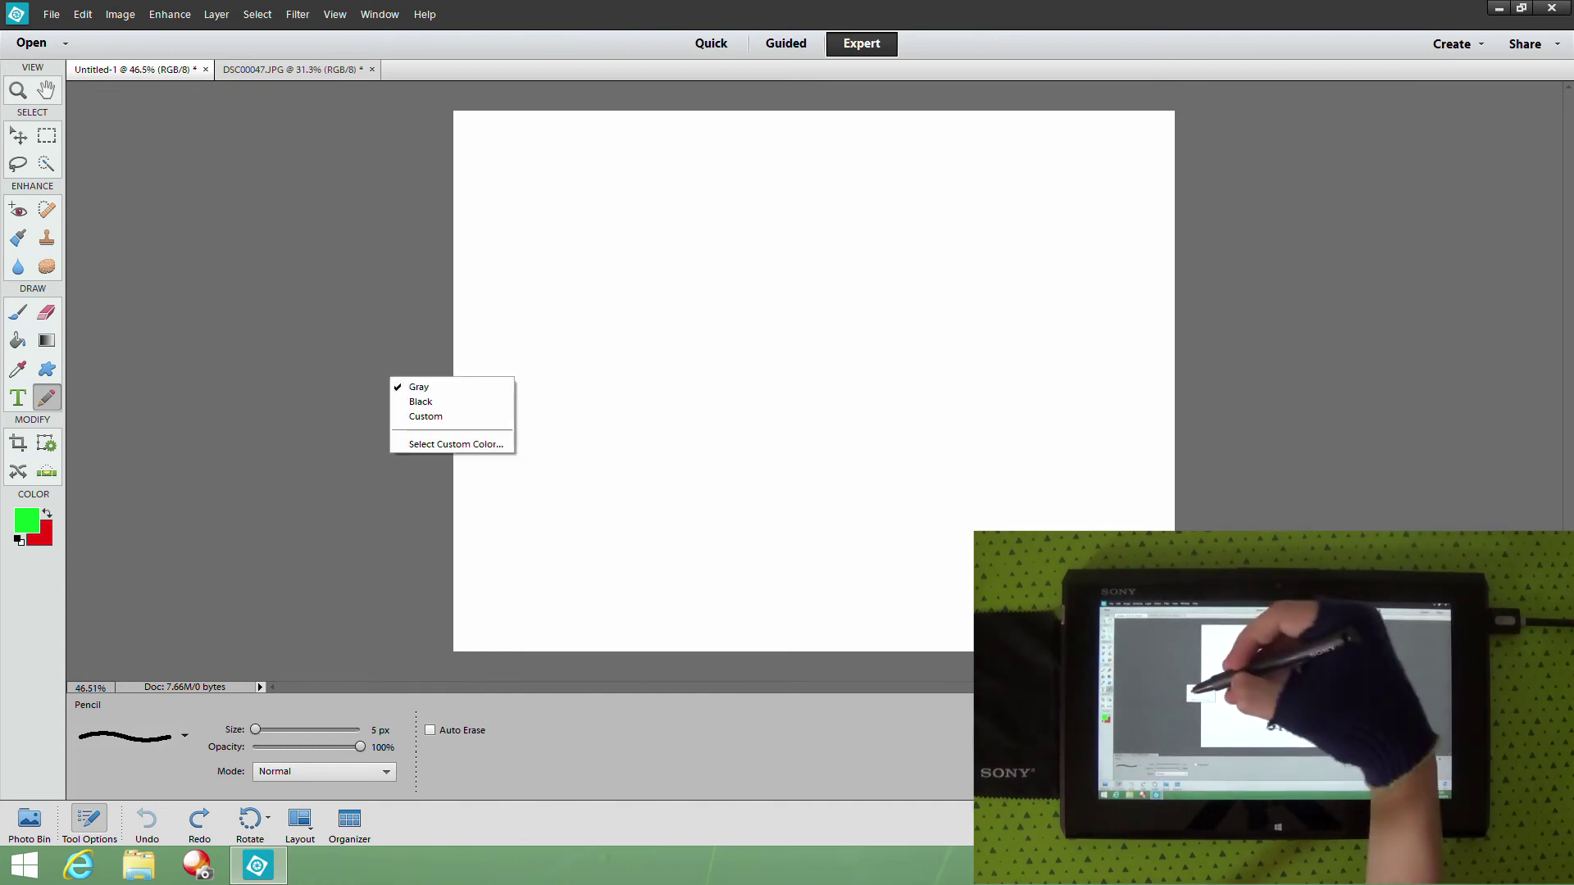
pyautogui.rightClick(557, 356)
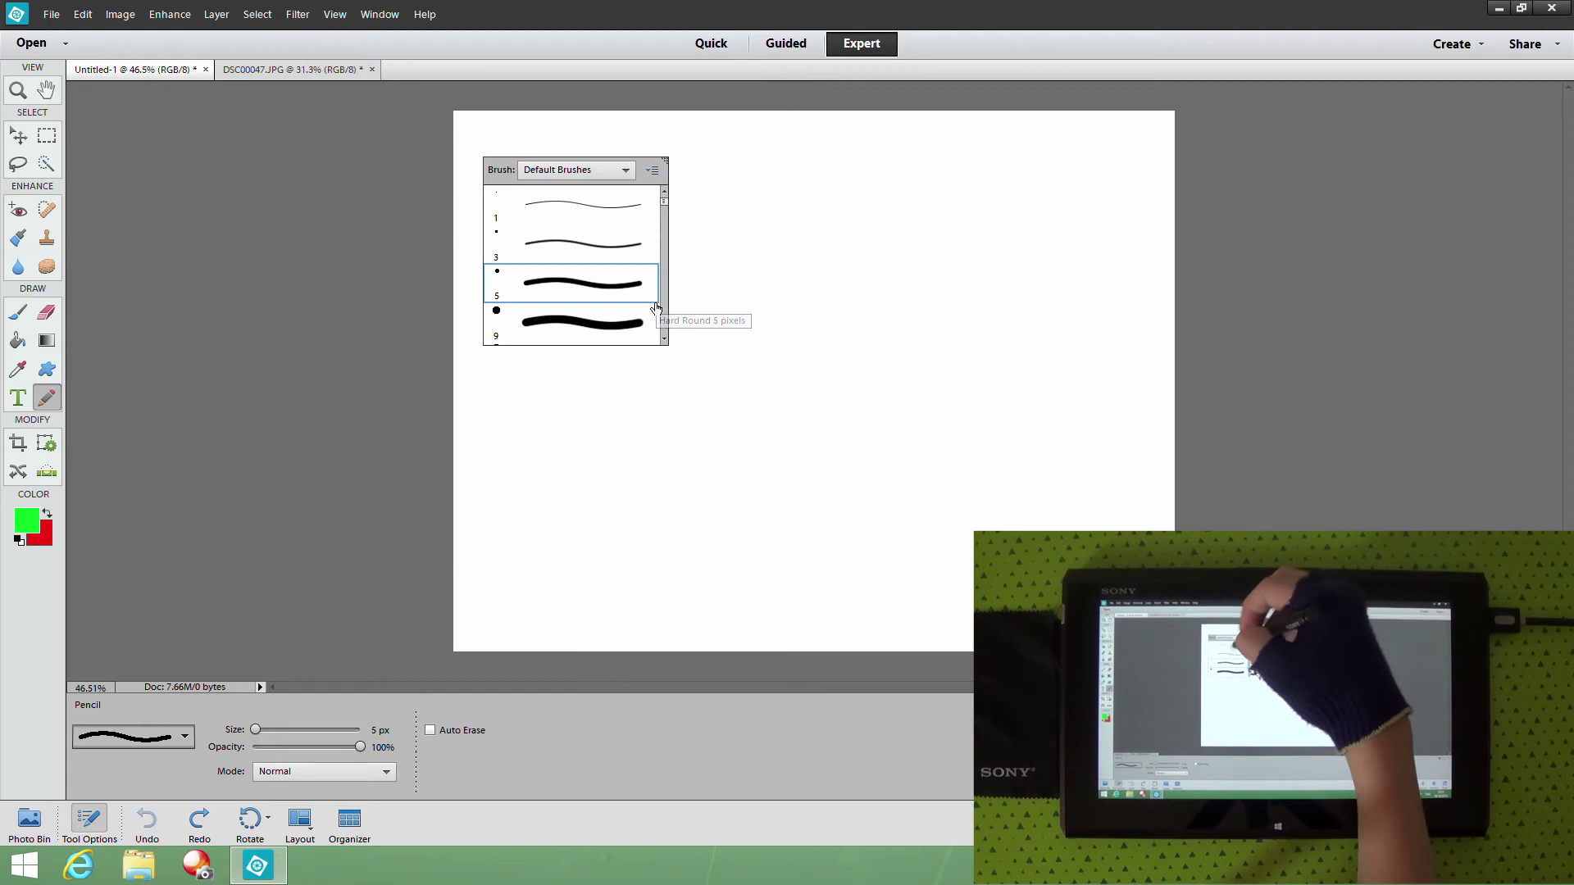
pyautogui.click(550, 335)
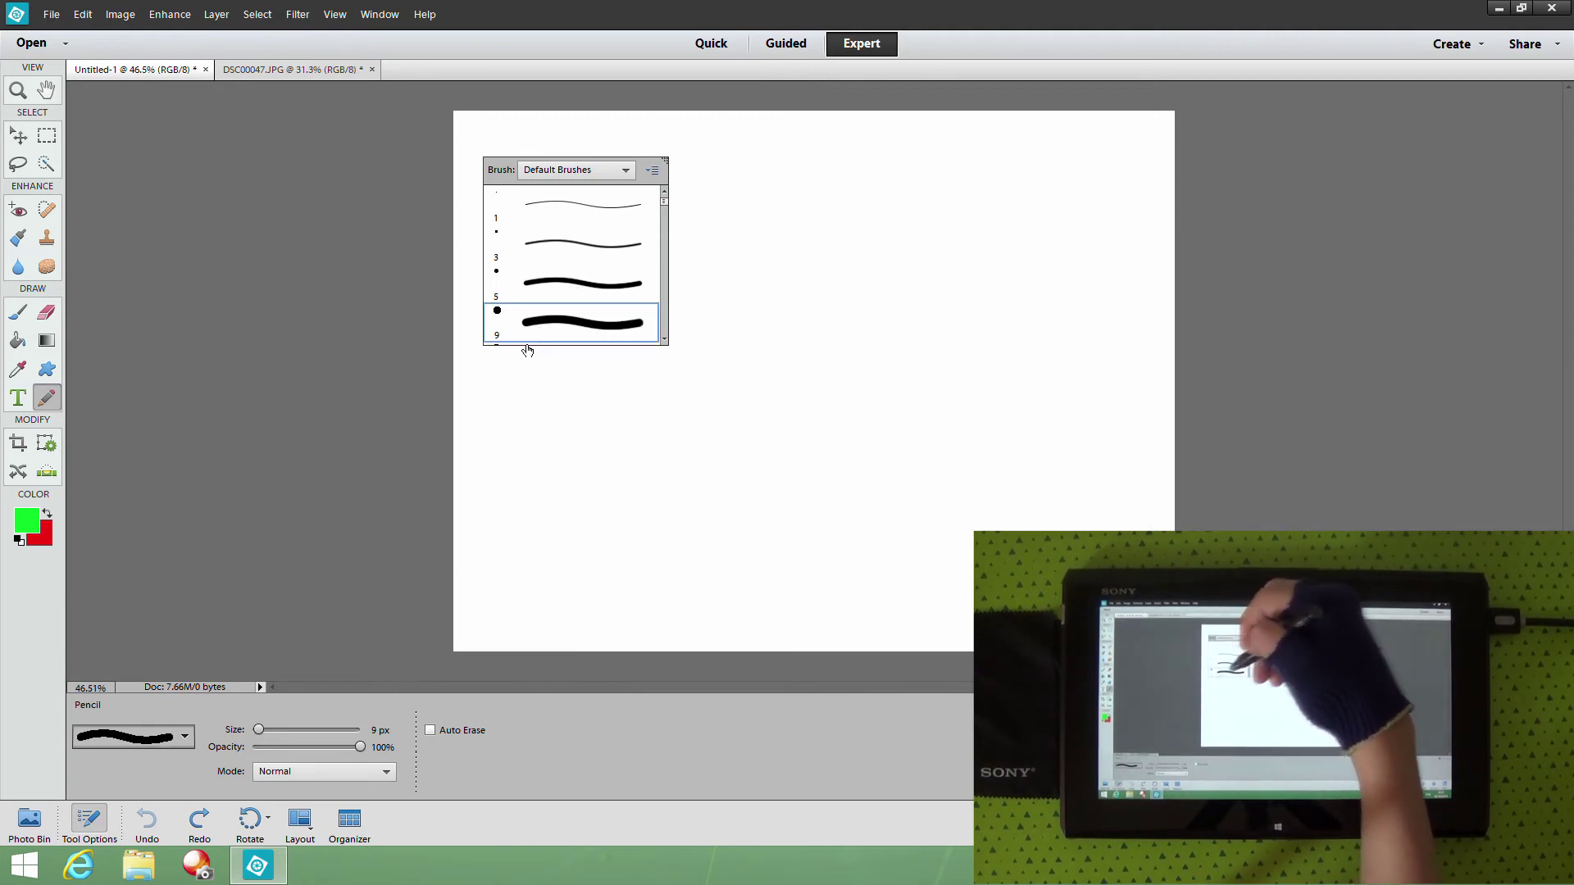
pyautogui.click(527, 350)
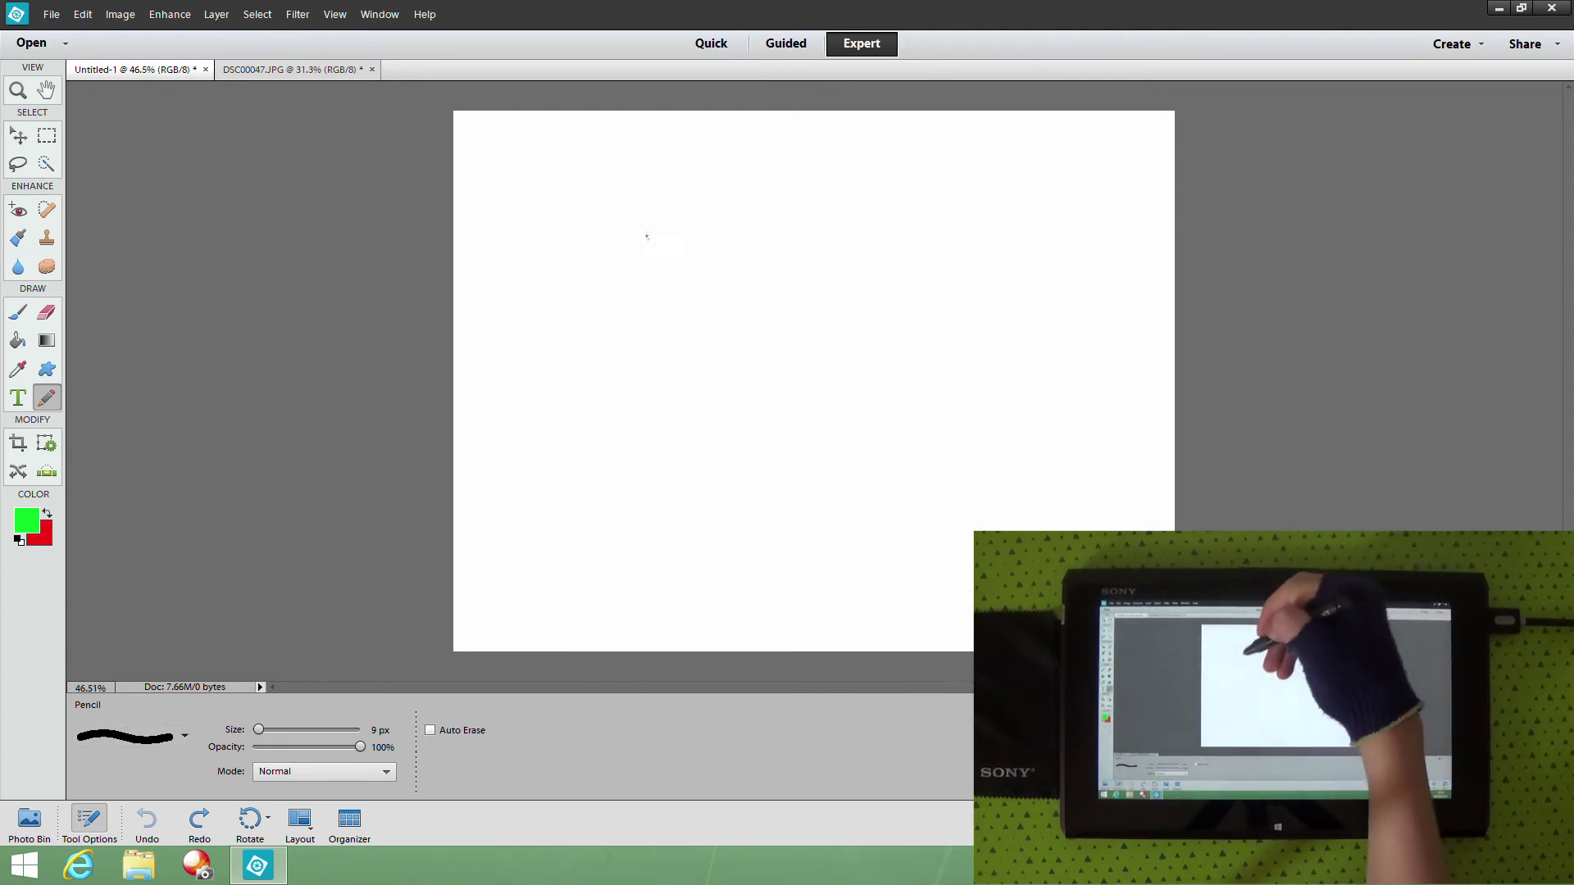
# - Draw a freehand green doodle with the 9 px Pencil, with a round face, two eyes and overlapping loops and zigzags across the canvas
pyautogui.moveTo(725, 167)
pyautogui.mouseDown()
pyautogui.moveTo(734, 349)
pyautogui.moveTo(929, 283)
pyautogui.moveTo(880, 155)
pyautogui.moveTo(719, 170)
pyautogui.mouseUp()
pyautogui.moveTo(814, 285); pyautogui.dragTo(768, 267)
pyautogui.moveTo(869, 215); pyautogui.dragTo(990, 264)
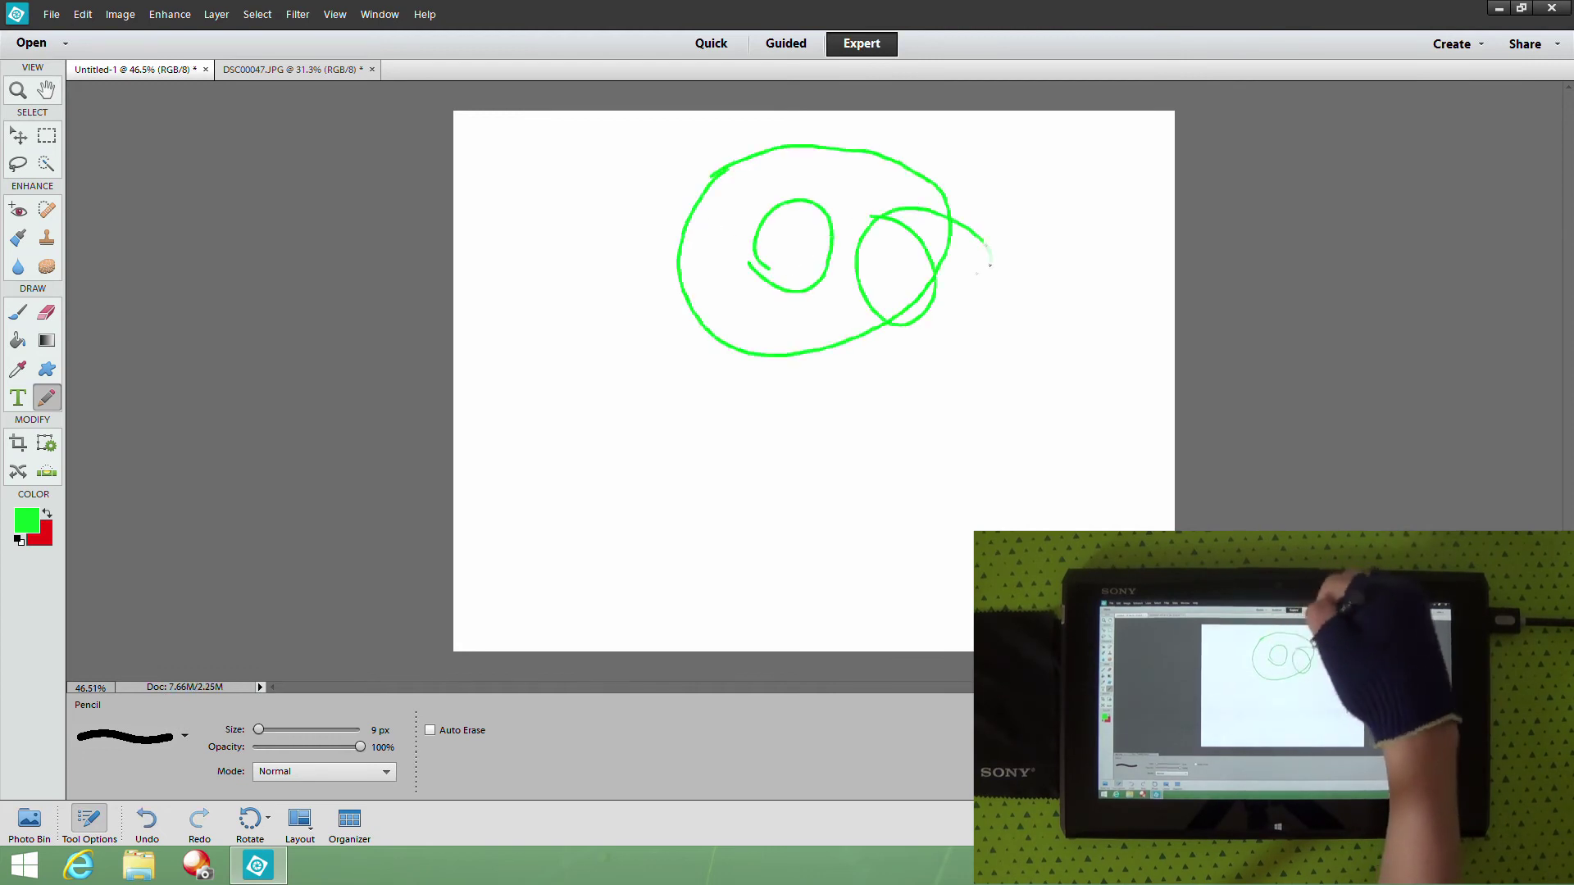
pyautogui.moveTo(637, 459)
pyautogui.mouseDown()
pyautogui.moveTo(806, 384)
pyautogui.moveTo(1004, 361)
pyautogui.moveTo(594, 401)
pyautogui.moveTo(863, 327)
pyautogui.moveTo(856, 502)
pyautogui.moveTo(942, 321)
pyautogui.moveTo(1086, 233)
pyautogui.moveTo(1086, 471)
pyautogui.moveTo(943, 544)
pyautogui.moveTo(640, 587)
pyautogui.moveTo(596, 262)
pyautogui.moveTo(652, 227)
pyautogui.mouseUp()
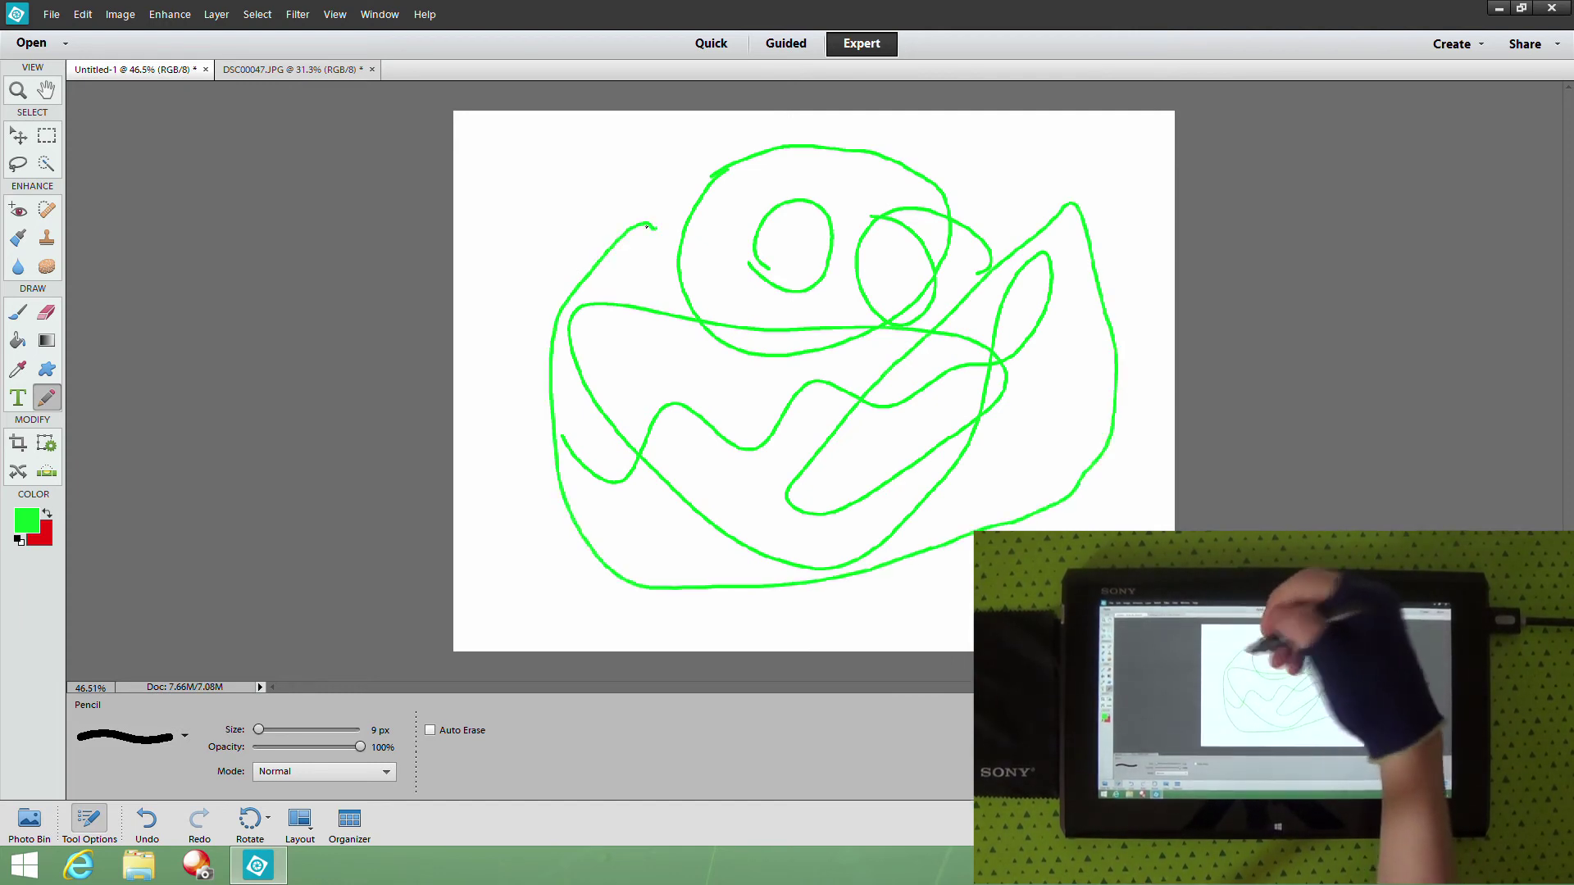
pyautogui.moveTo(547, 219)
pyautogui.mouseDown()
pyautogui.moveTo(750, 237)
pyautogui.moveTo(1062, 528)
pyautogui.mouseUp()
pyautogui.moveTo(653, 615)
pyautogui.mouseDown()
pyautogui.moveTo(960, 590)
pyautogui.moveTo(1134, 339)
pyautogui.moveTo(1015, 178)
pyautogui.moveTo(537, 463)
pyautogui.moveTo(1086, 360)
pyautogui.mouseUp()
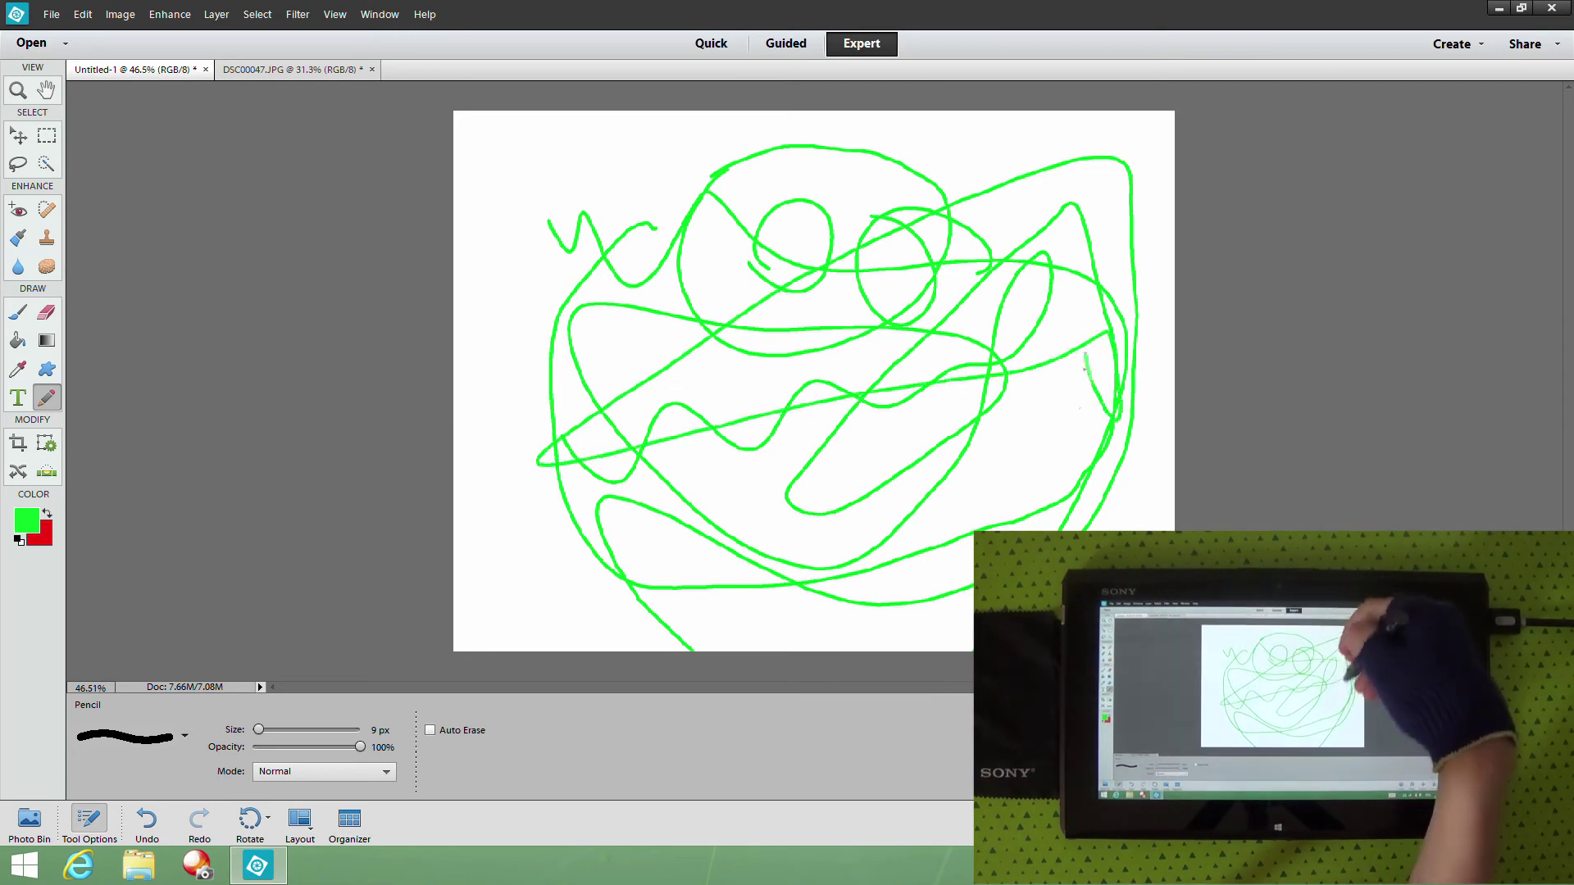
pyautogui.moveTo(1025, 485); pyautogui.dragTo(1043, 461)
pyautogui.moveTo(1037, 402)
pyautogui.mouseDown()
pyautogui.moveTo(1094, 409)
pyautogui.moveTo(1090, 188)
pyautogui.mouseUp()
pyautogui.moveTo(902, 468); pyautogui.dragTo(672, 471)
pyautogui.moveTo(971, 578)
pyautogui.mouseDown()
pyautogui.moveTo(733, 357)
pyautogui.moveTo(996, 361)
pyautogui.mouseUp()
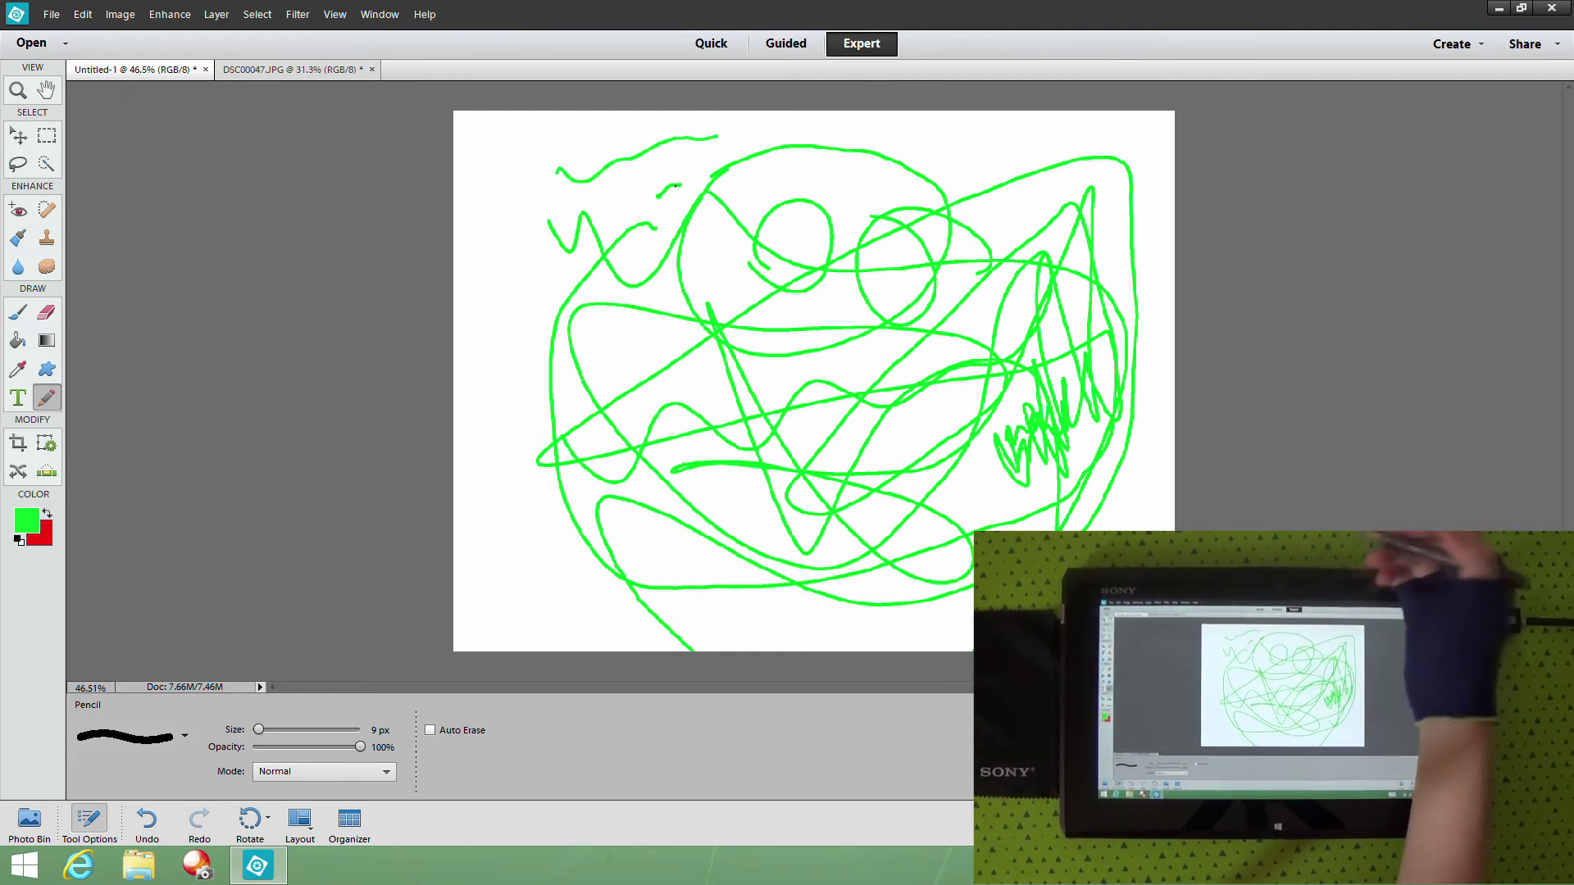
pyautogui.moveTo(1035, 145); pyautogui.dragTo(1062, 146)
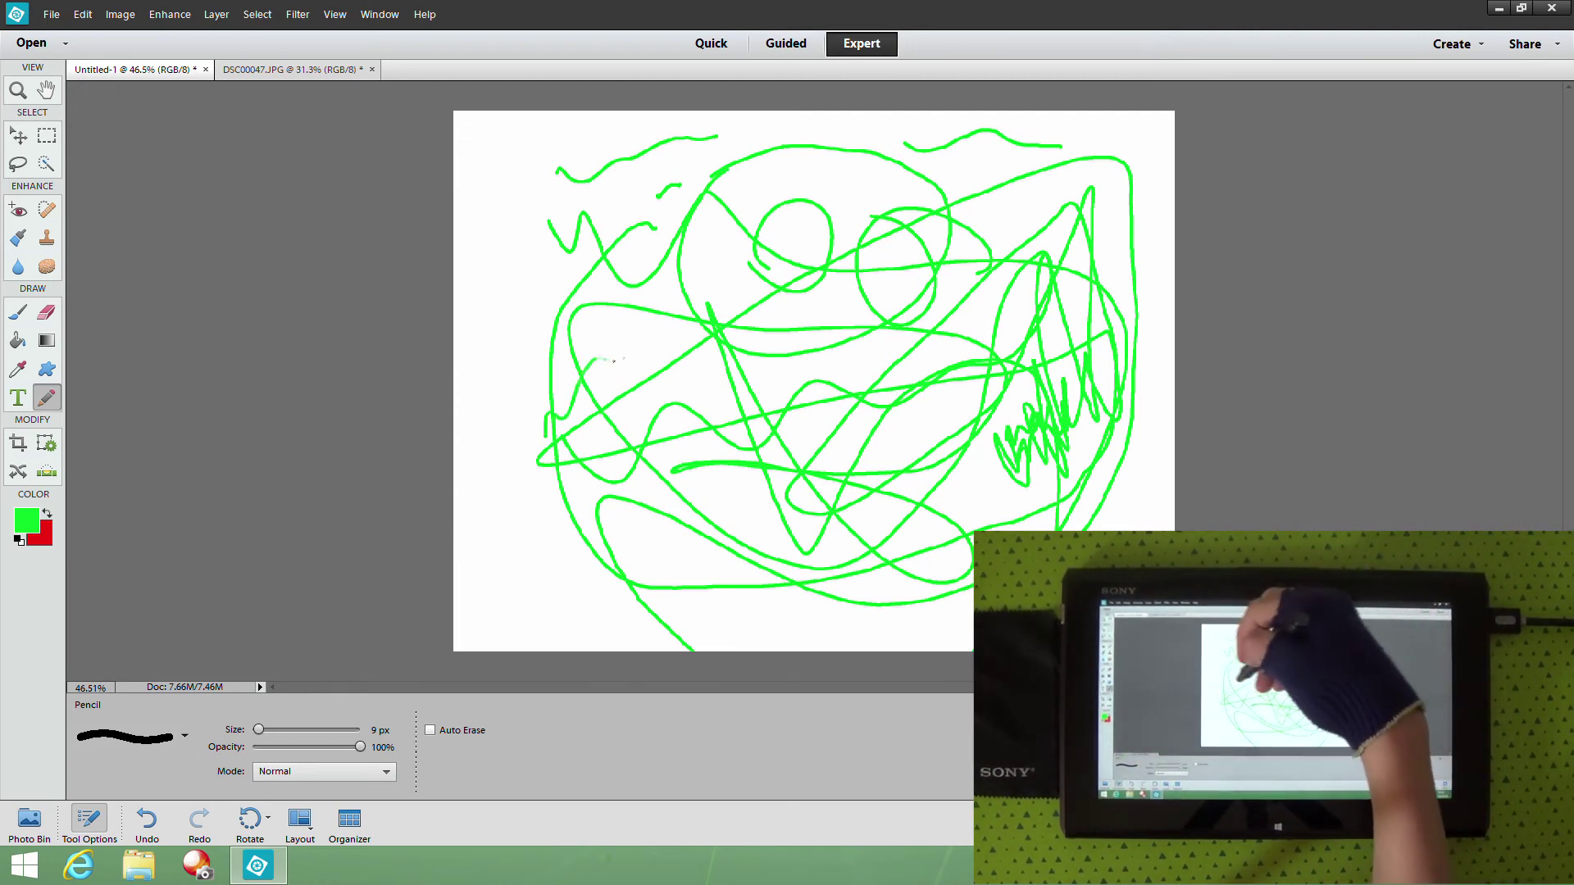
pyautogui.moveTo(594, 360); pyautogui.dragTo(642, 350)
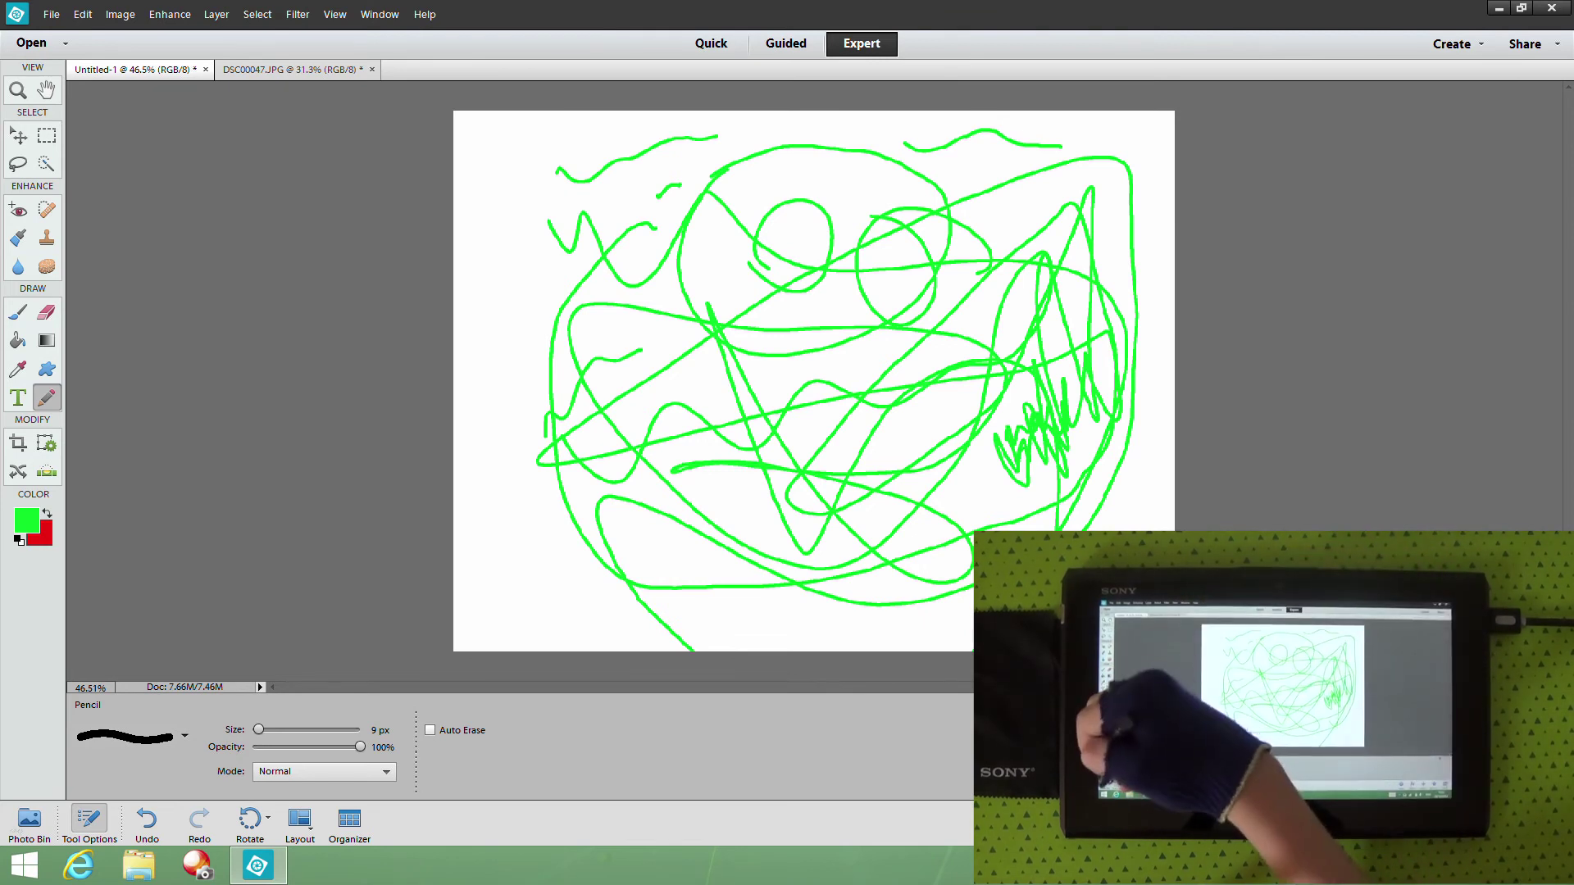
# - Add the open photo DSC00047.JPG to the scribbled canvas and draw looping green pencil lines over it
pyautogui.click(29, 820)
pyautogui.moveTo(253, 767); pyautogui.dragTo(711, 370)
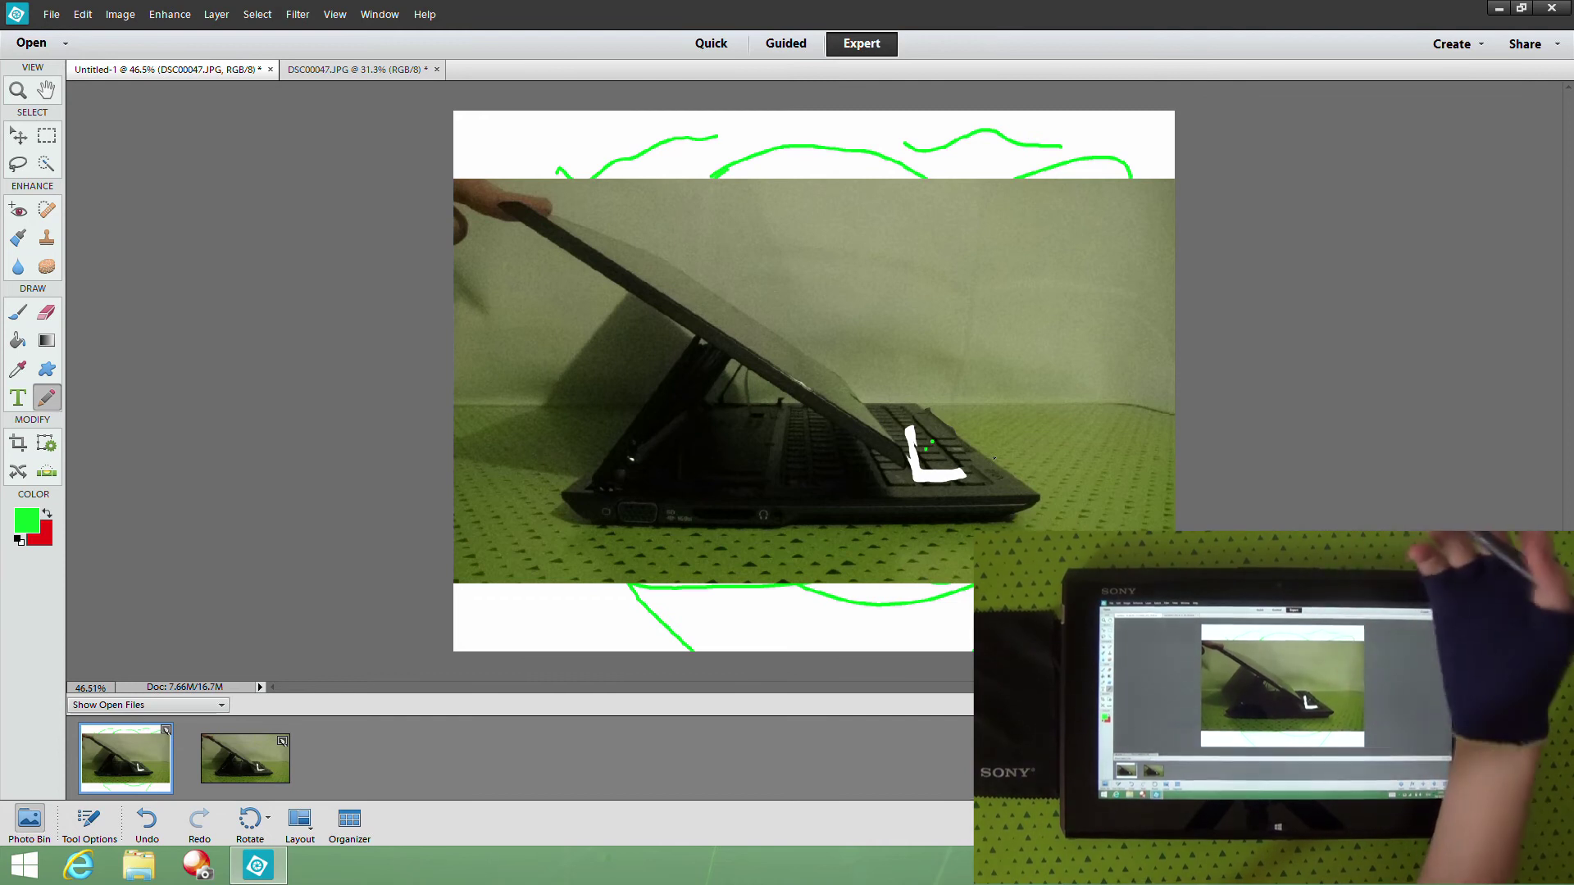
pyautogui.moveTo(696, 279)
pyautogui.mouseDown()
pyautogui.moveTo(550, 520)
pyautogui.moveTo(1029, 405)
pyautogui.mouseUp()
pyautogui.moveTo(722, 430)
pyautogui.mouseDown()
pyautogui.moveTo(845, 414)
pyautogui.moveTo(1038, 382)
pyautogui.moveTo(681, 442)
pyautogui.moveTo(632, 301)
pyautogui.moveTo(840, 310)
pyautogui.mouseUp()
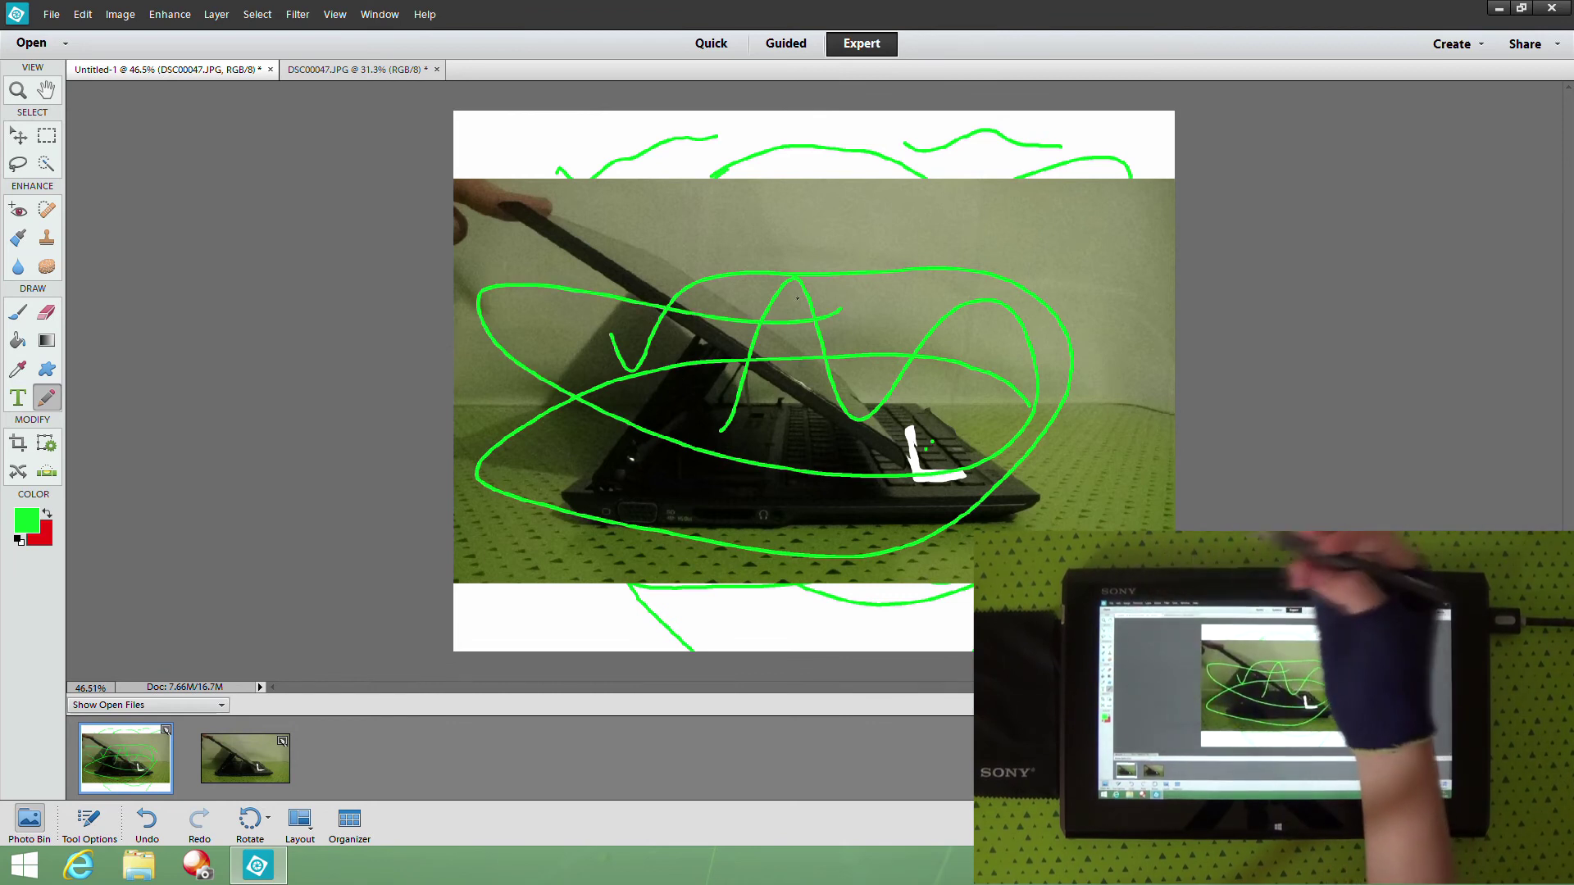
# - Fill several areas enclosed by the green loops on the photo with green using the Paint Bucket at tolerance 32
pyautogui.click(18, 340)
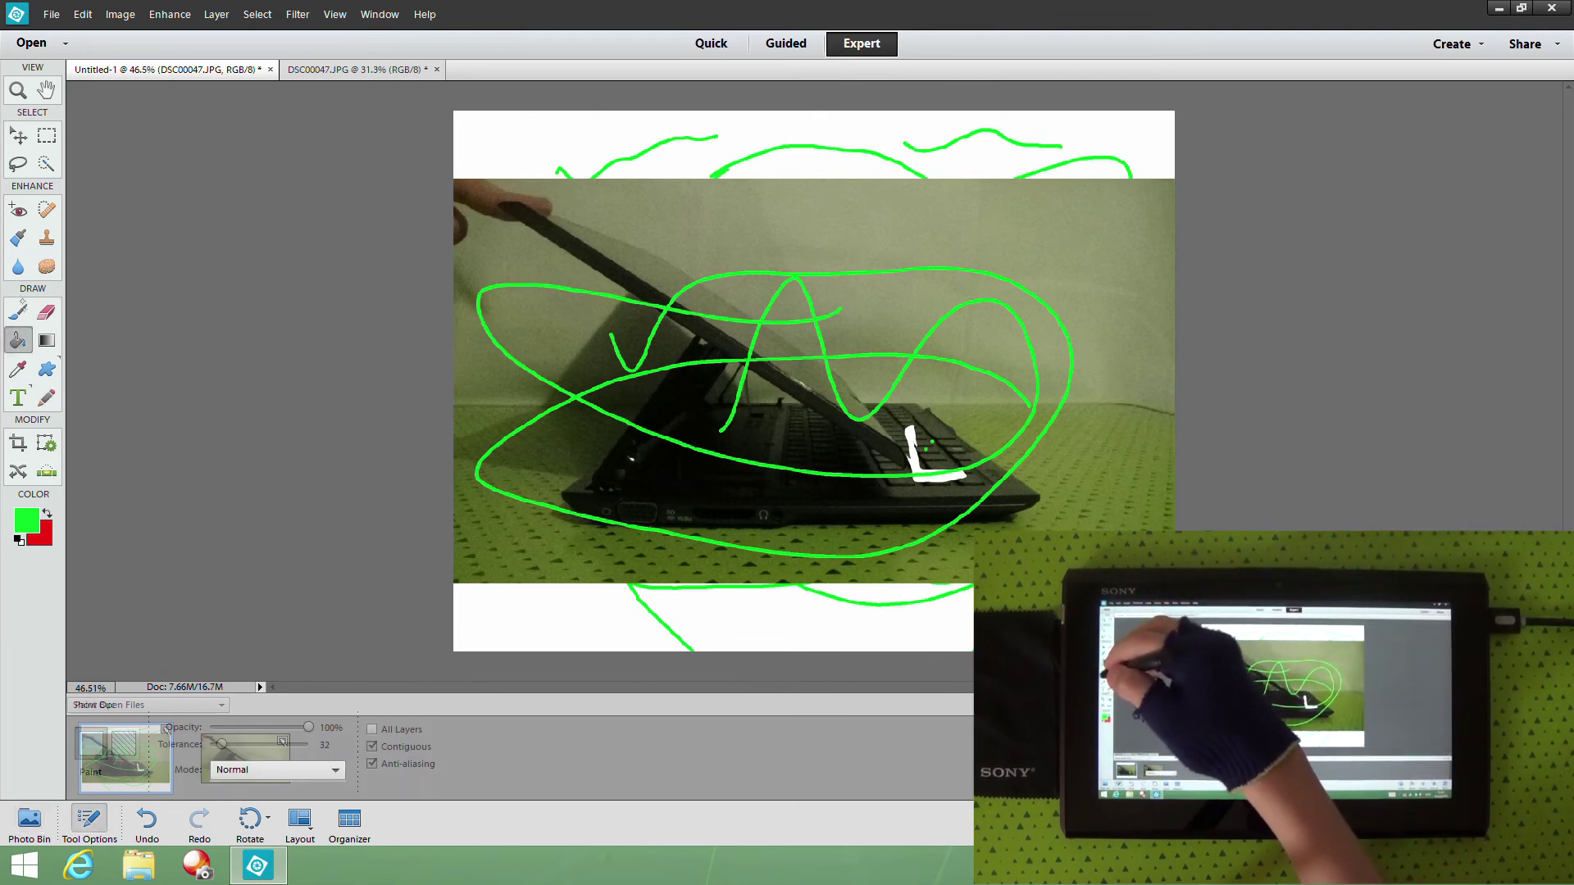
pyautogui.click(551, 344)
pyautogui.click(668, 441)
pyautogui.click(687, 522)
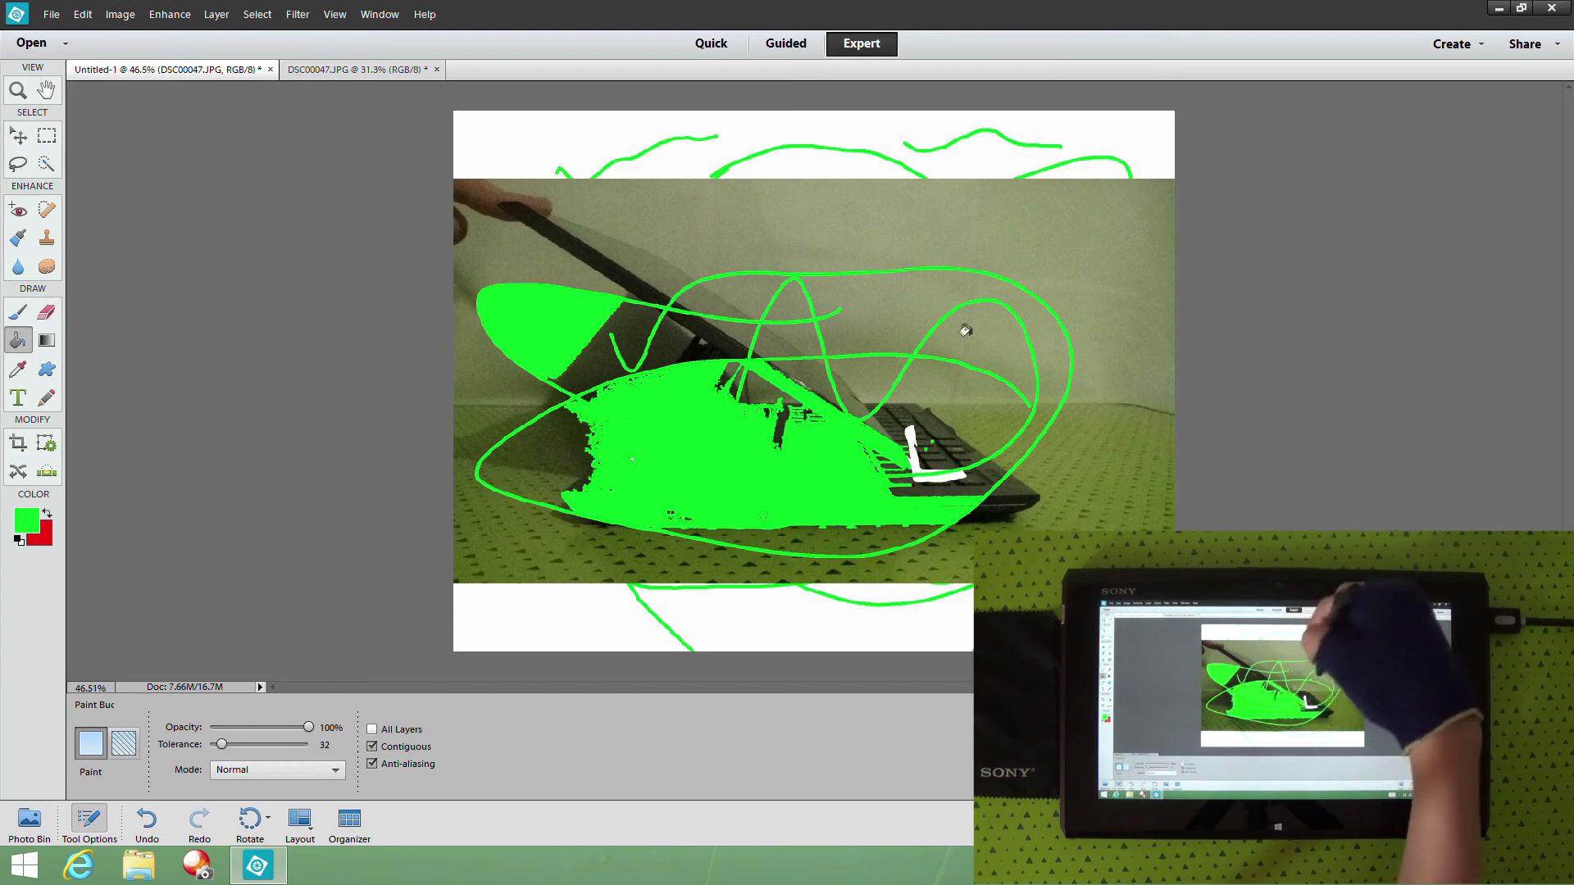
pyautogui.click(935, 359)
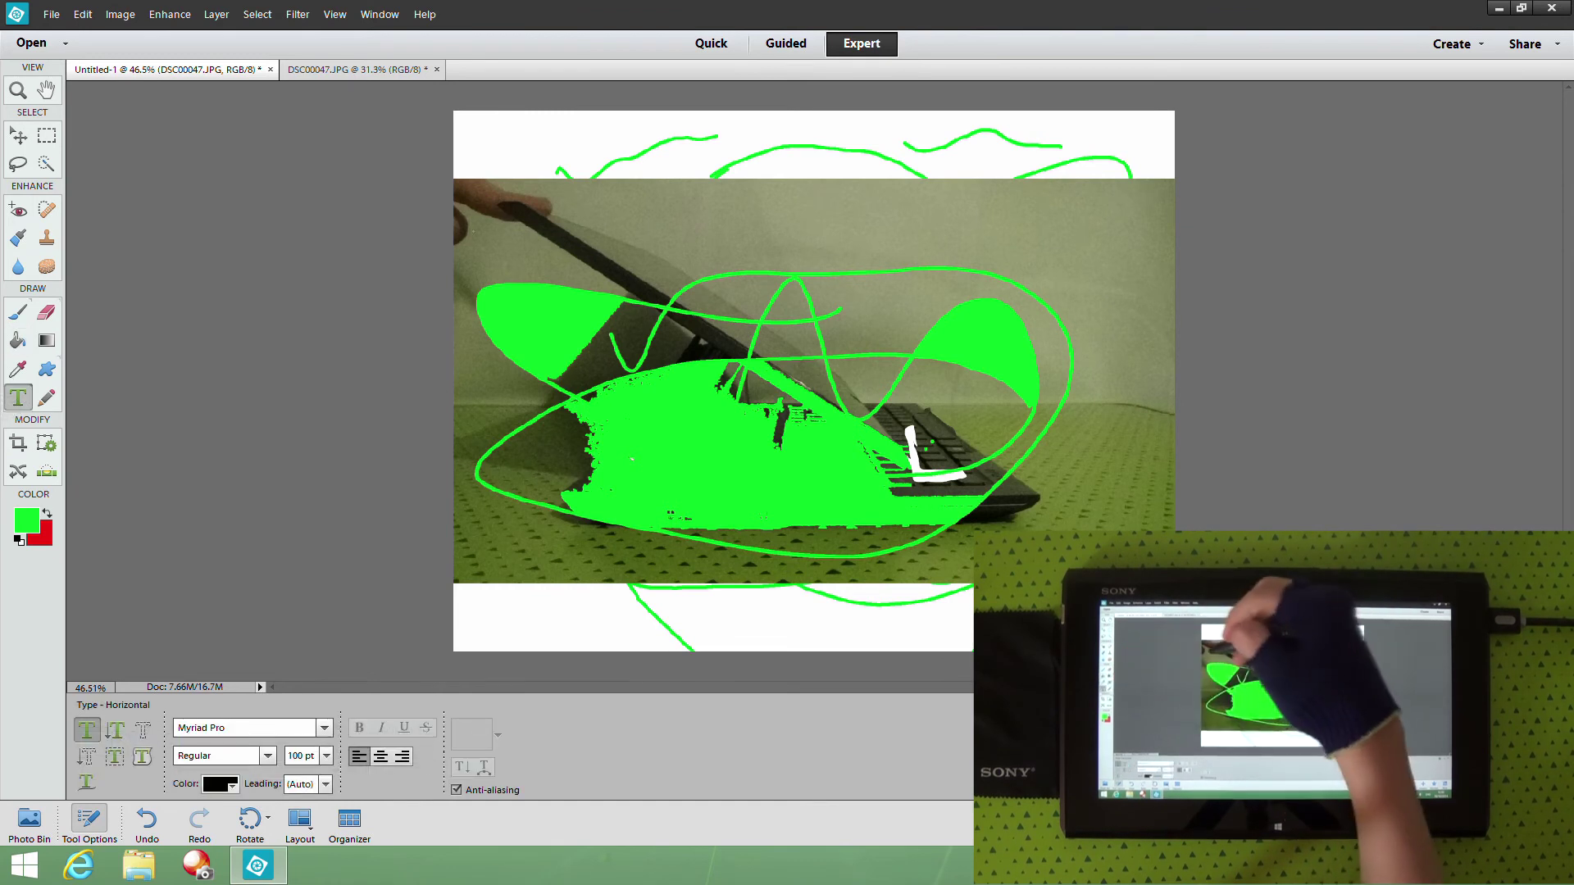
# - Add a horizontal text box across the upper part of the photo reading "udufyfu" in black 100 pt Myriad Pro
pyautogui.moveTo(465, 229); pyautogui.dragTo(1002, 420)
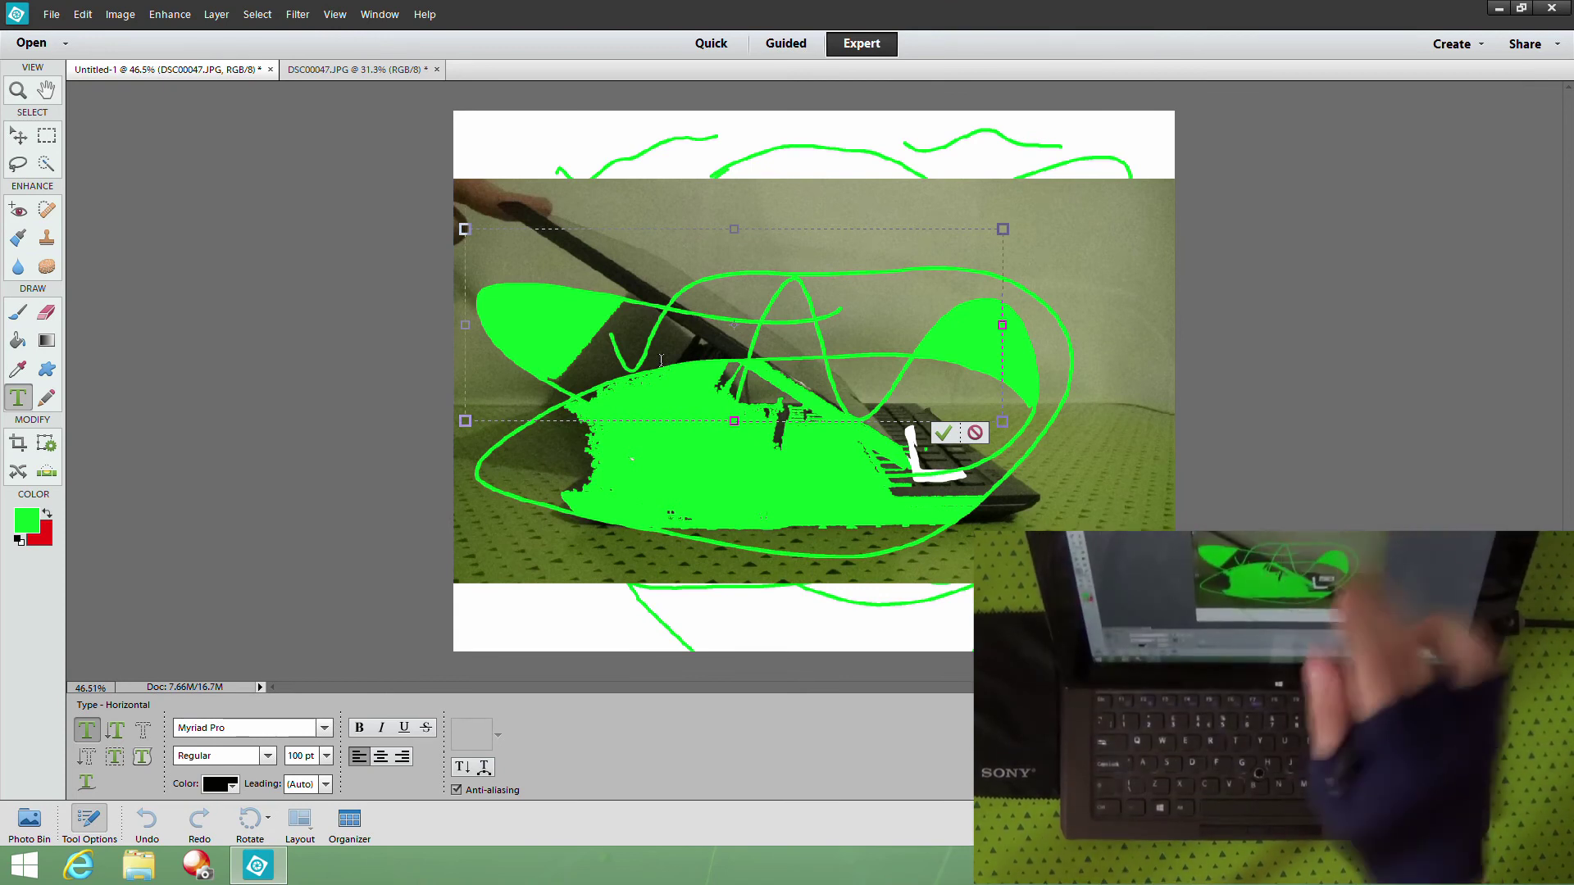
pyautogui.write('udufyfu')
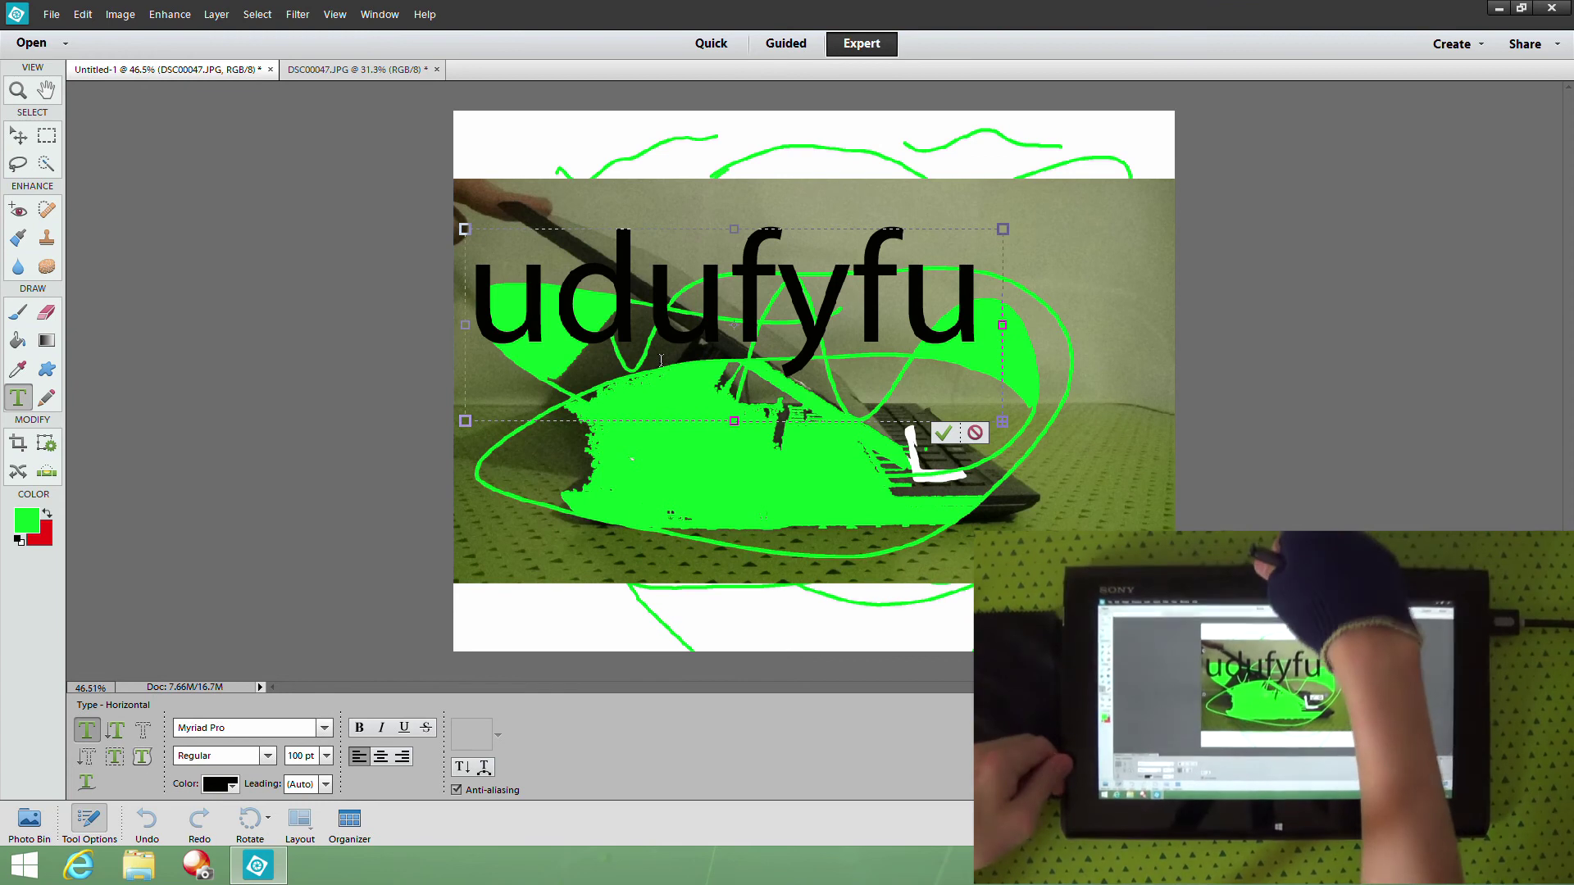
pyautogui.click(18, 135)
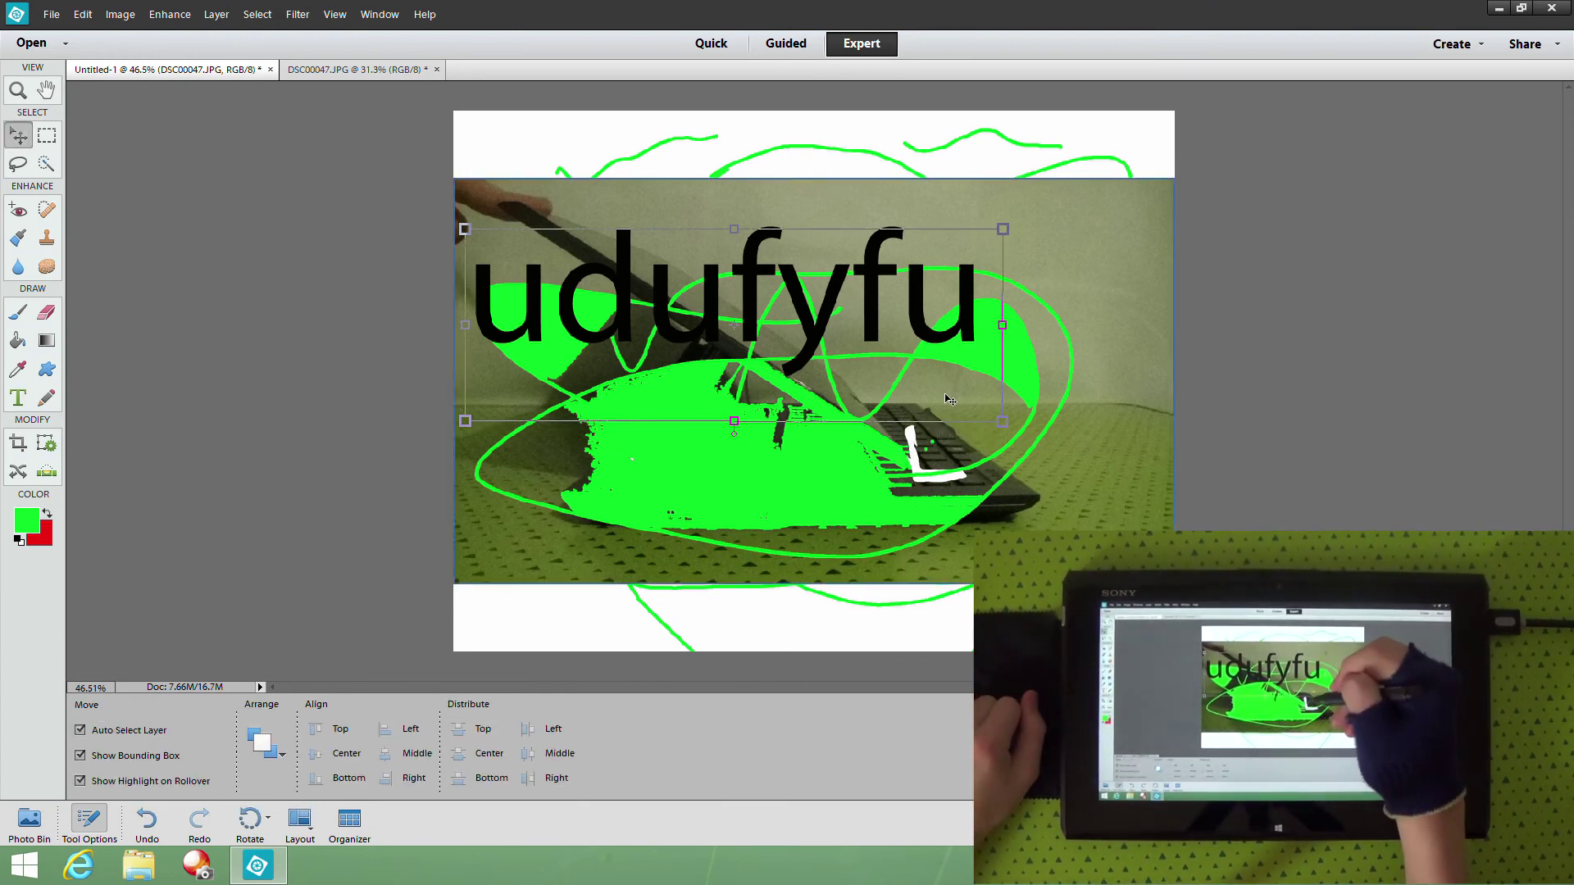
# - Select the whole text on the photo and set its color to bright yellow
pyautogui.click(18, 398)
pyautogui.doubleClick(905, 295)
pyautogui.moveTo(980, 324); pyautogui.dragTo(481, 335)
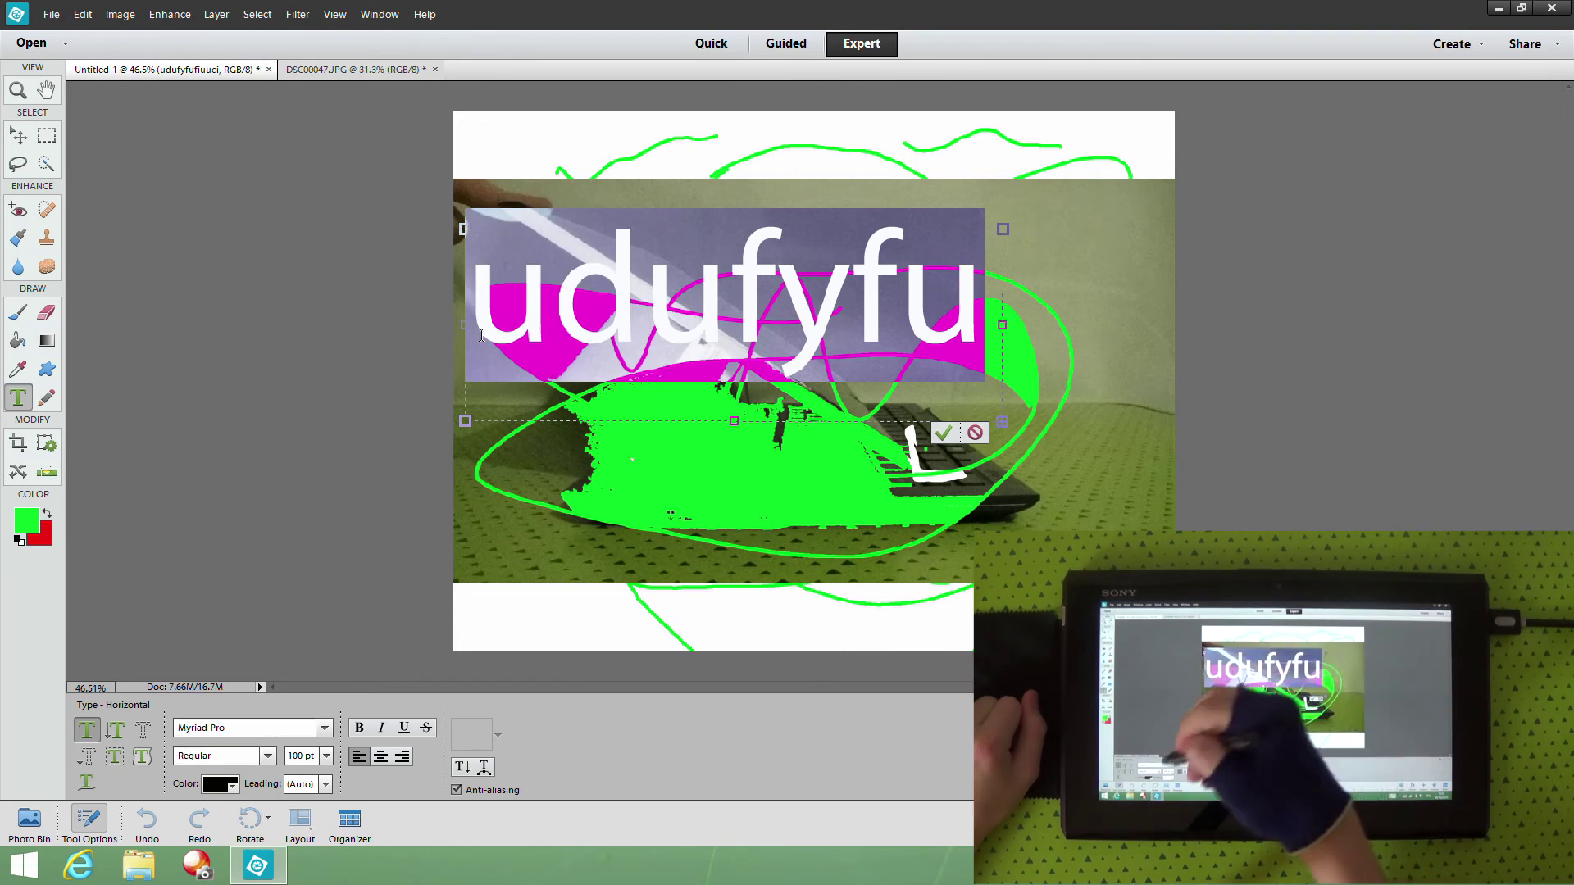
pyautogui.click(219, 784)
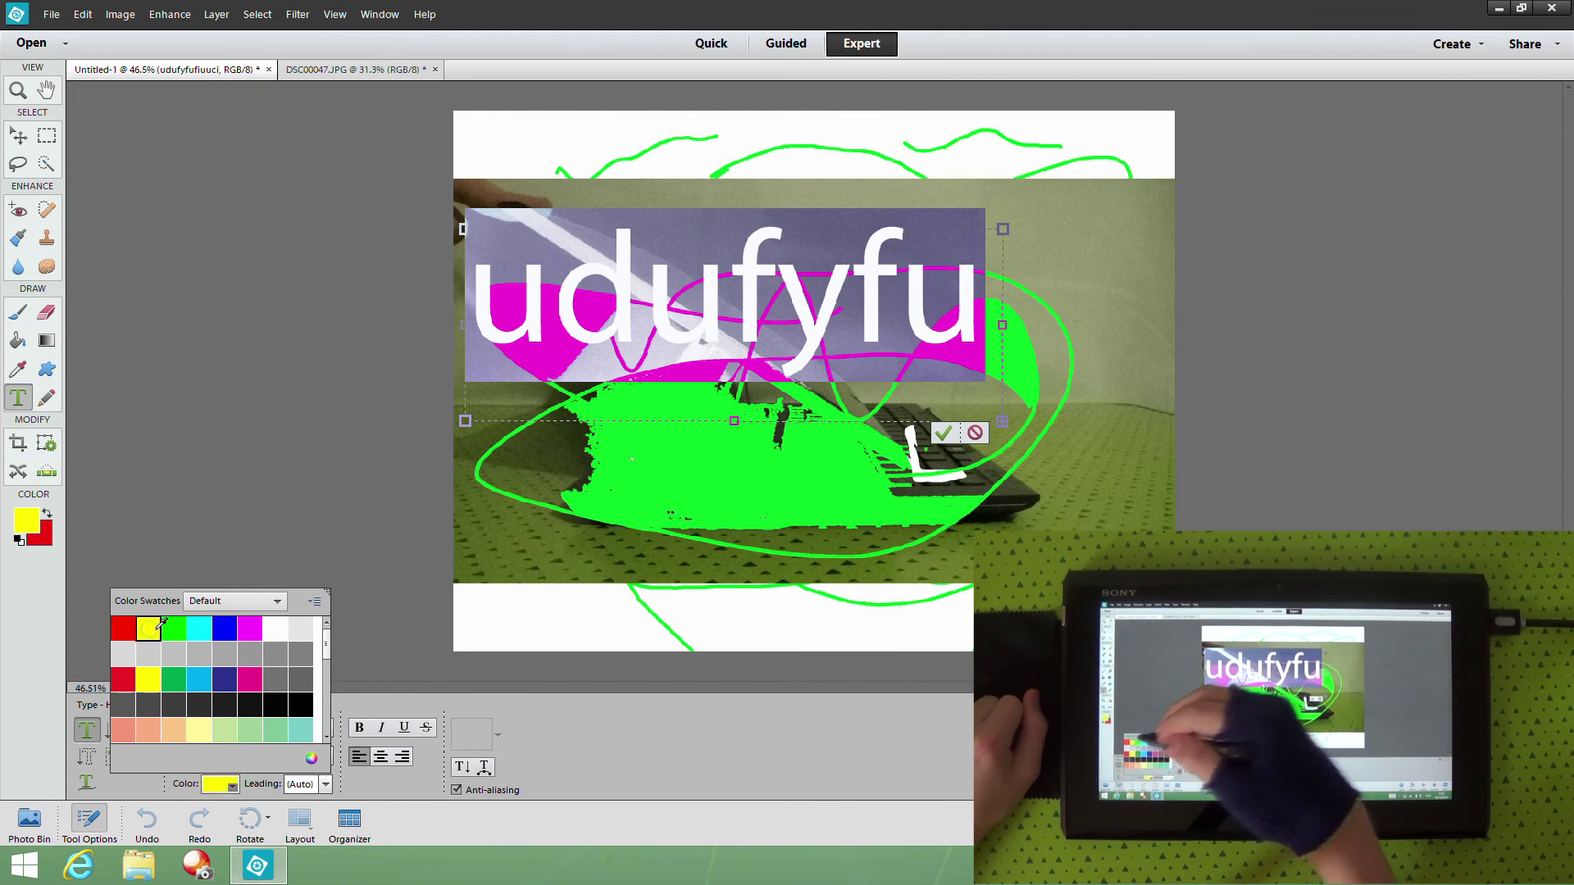
pyautogui.click(160, 624)
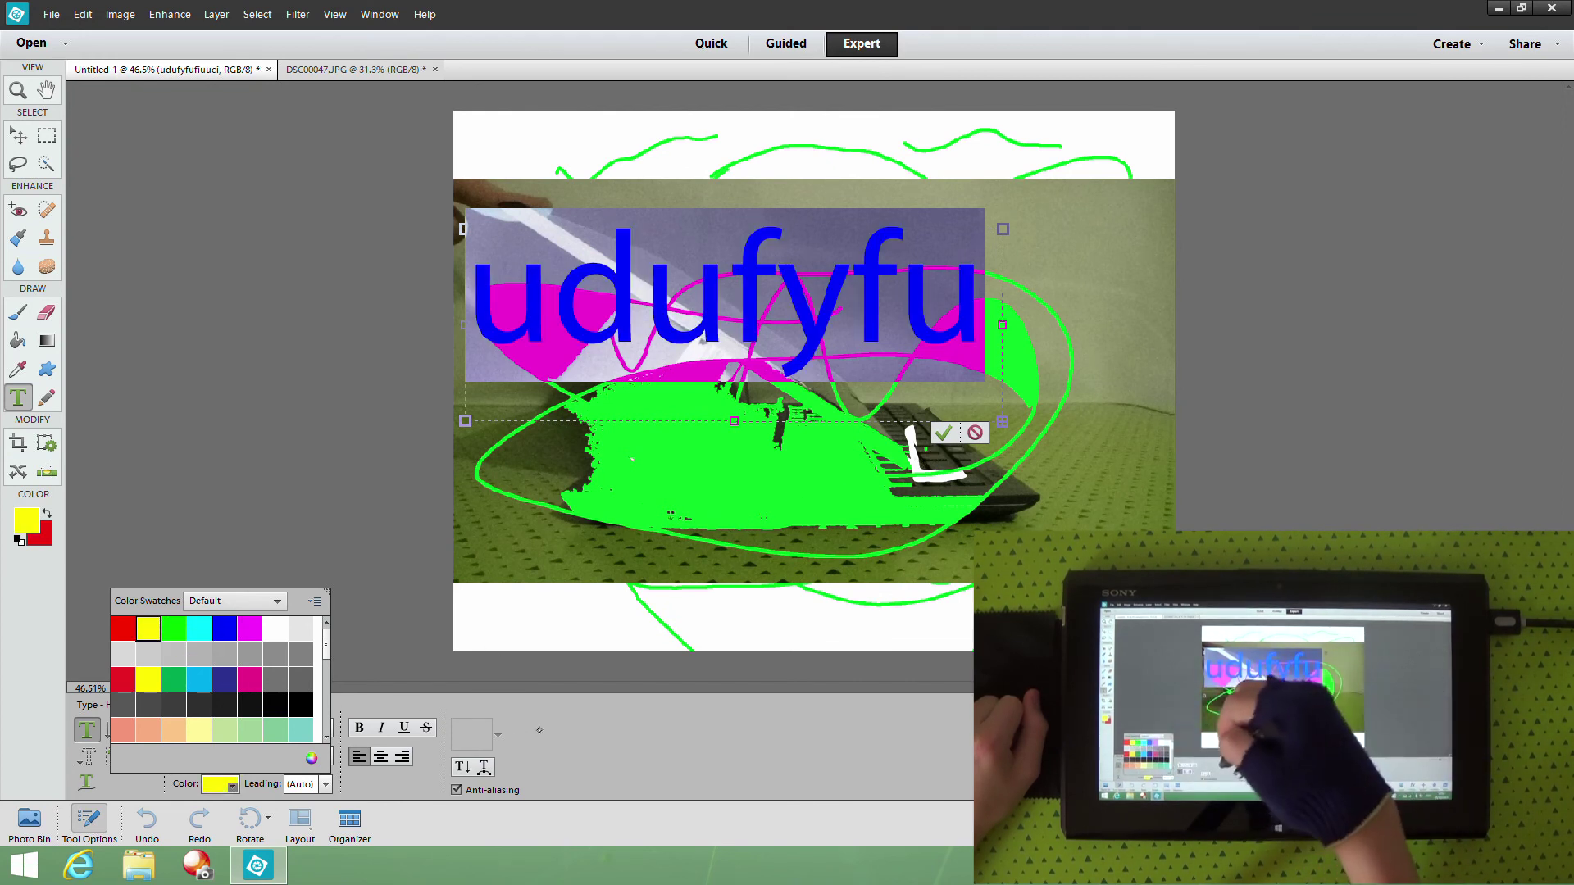
# - Make the yellow text bold and underlined, center it in its box, and commit the edit
pyautogui.click(359, 727)
pyautogui.click(359, 727)
pyautogui.click(403, 727)
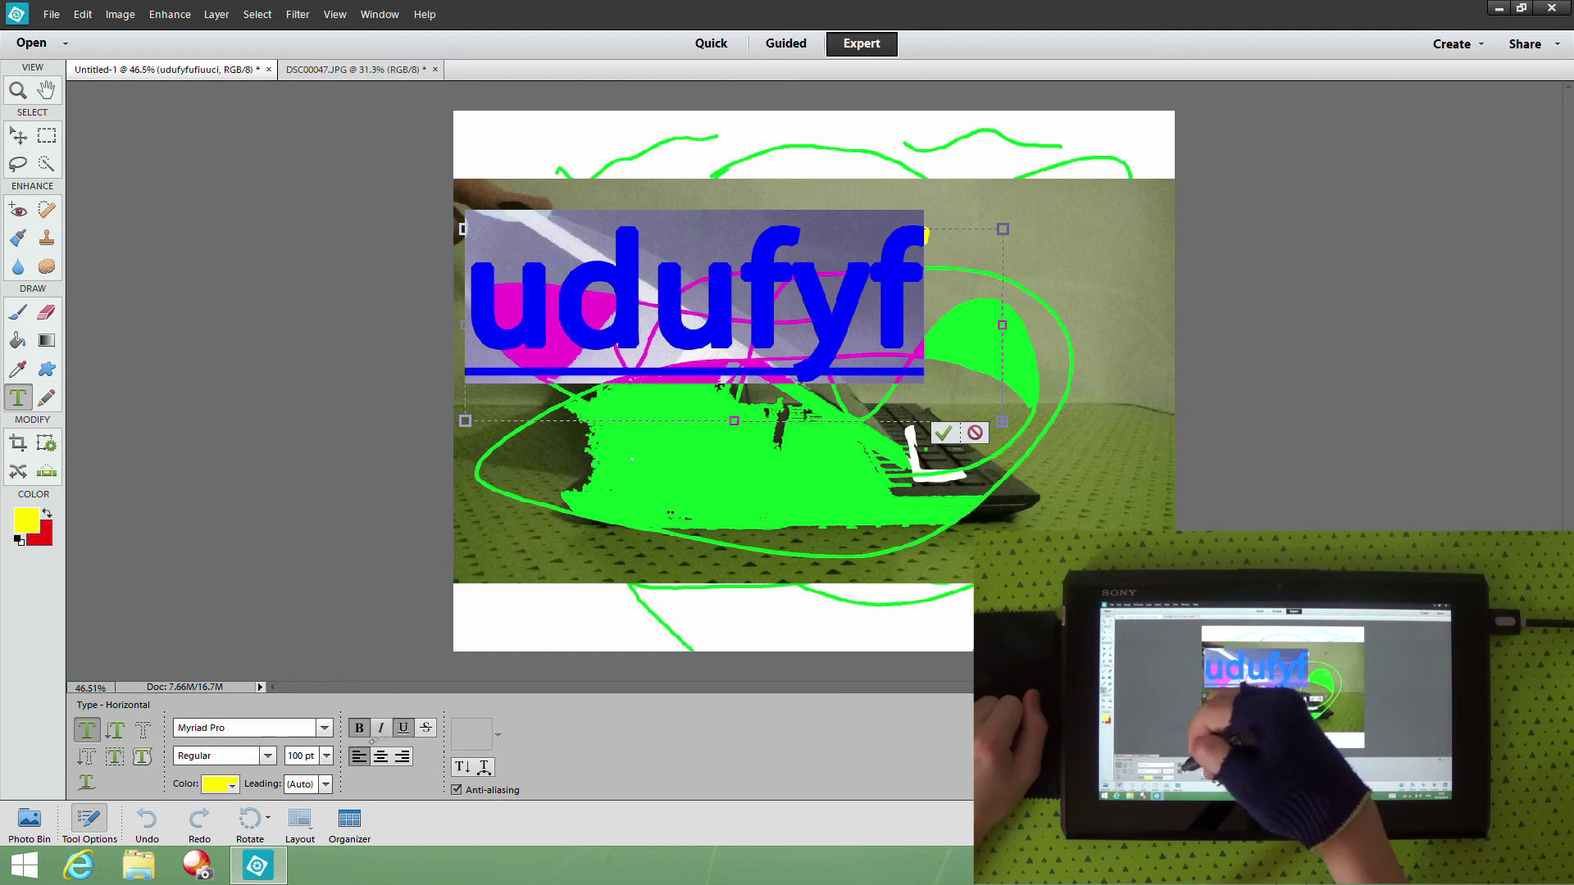
pyautogui.click(381, 756)
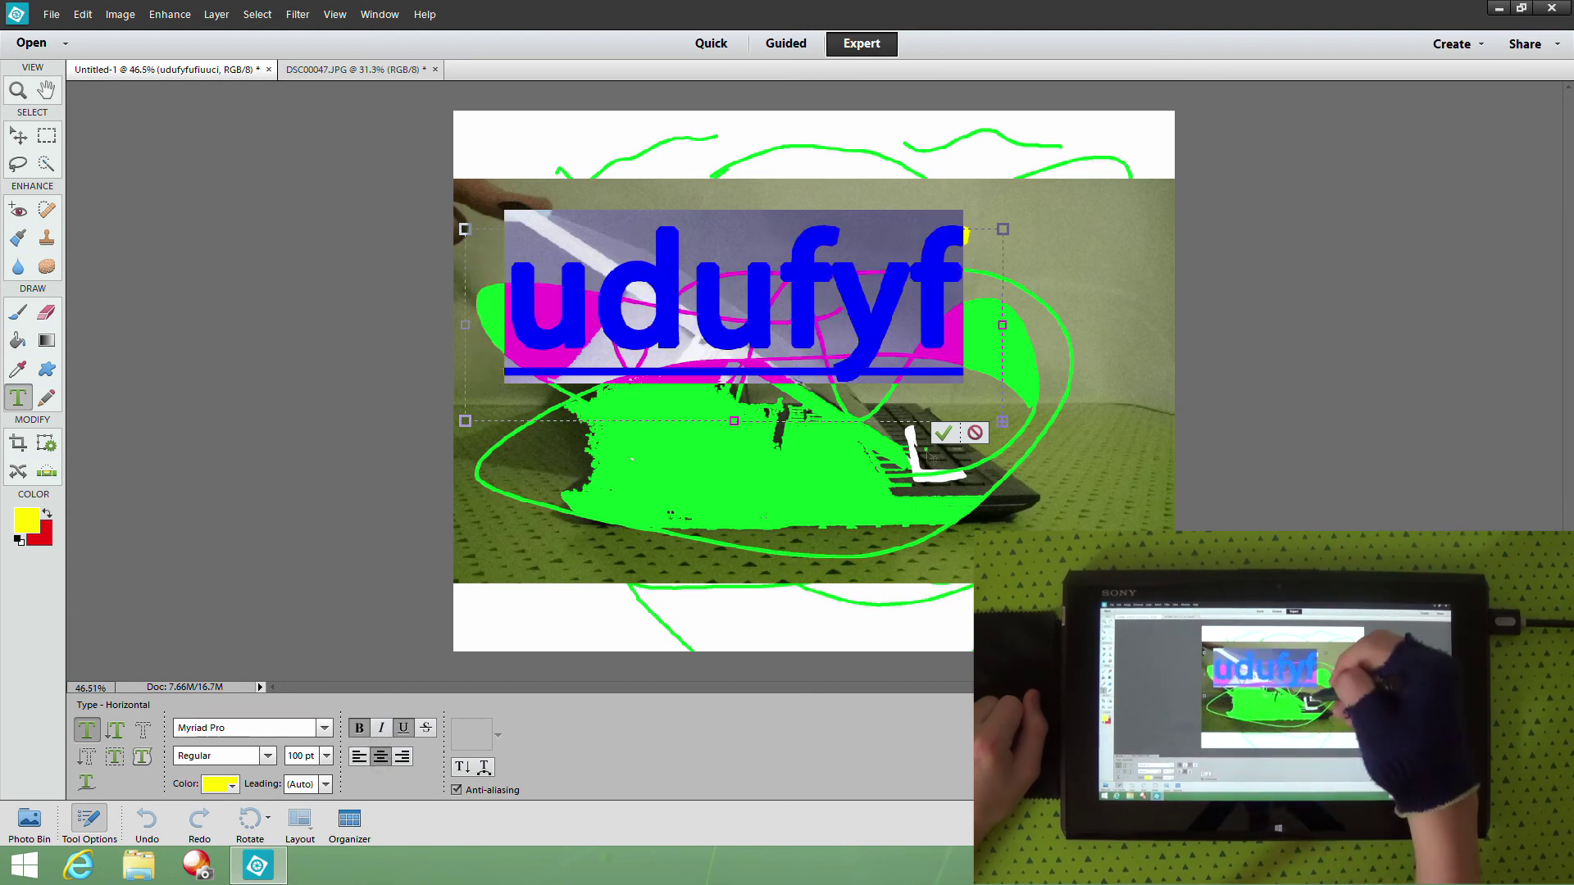
pyautogui.click(943, 433)
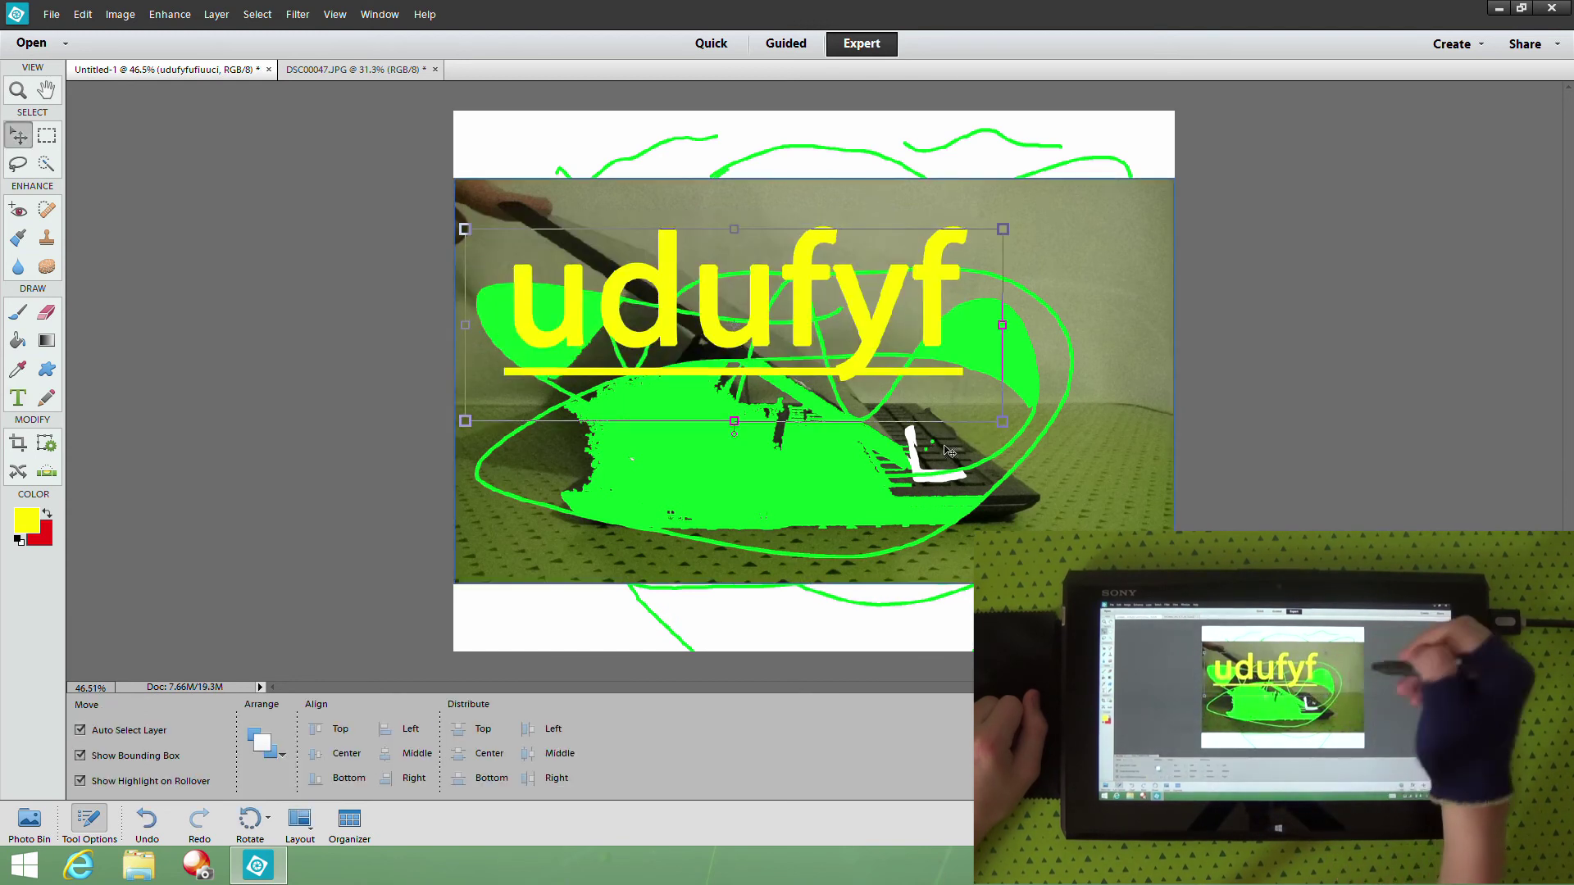
# - Try stretching the yellow text to 114.18% width and 152.52% height, cancel the transform, and select the photo layer
pyautogui.moveTo(1002, 325); pyautogui.dragTo(1078, 325)
pyautogui.moveTo(1062, 493); pyautogui.dragTo(1059, 493)
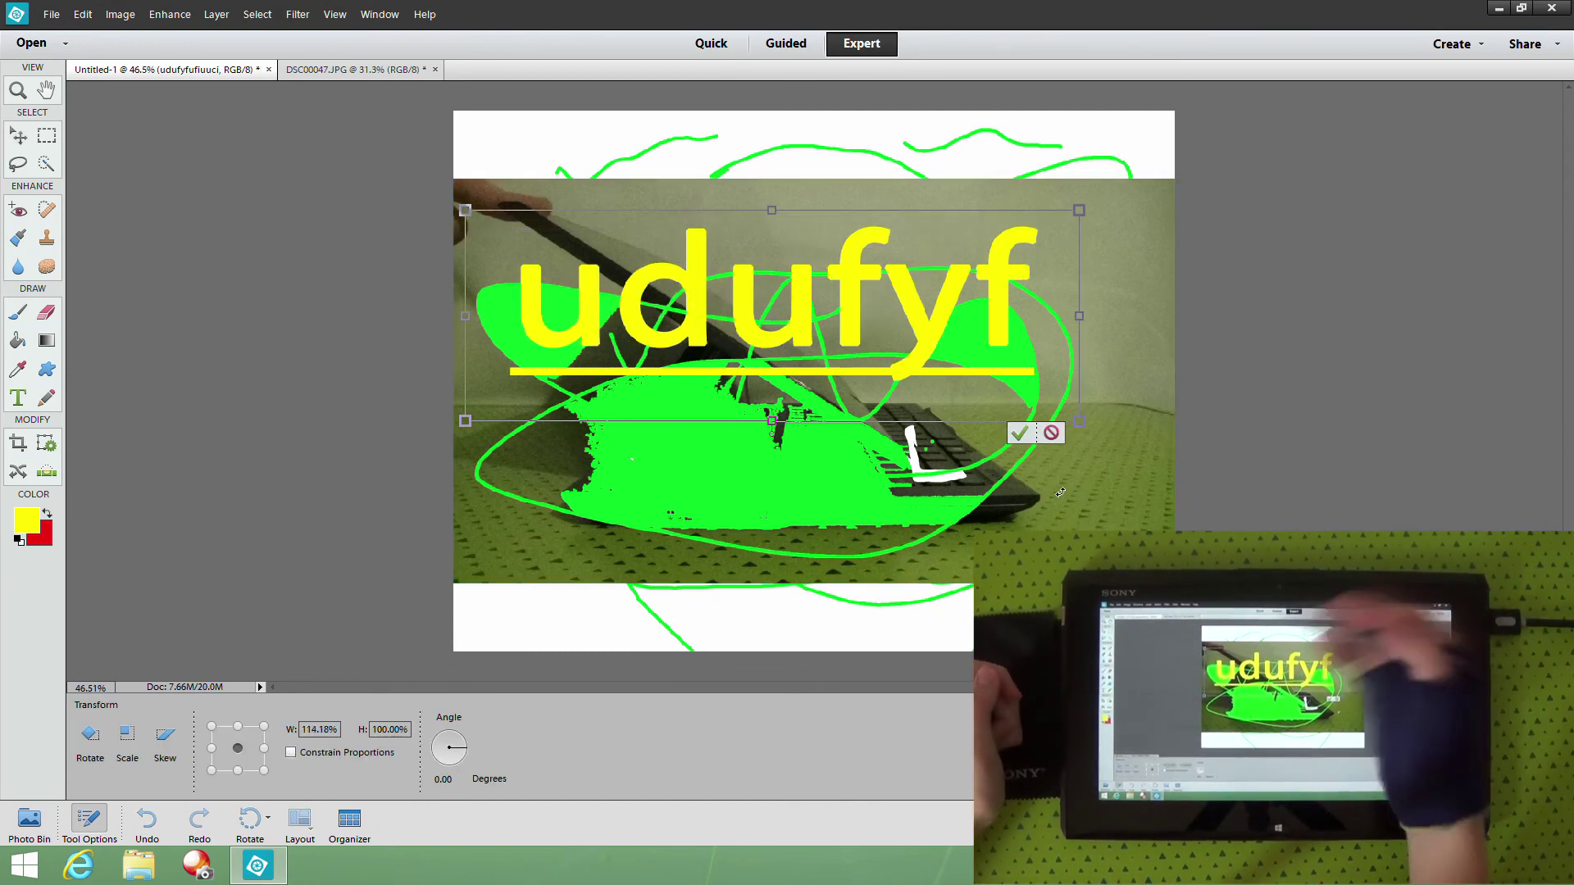
pyautogui.moveTo(771, 420); pyautogui.dragTo(762, 531)
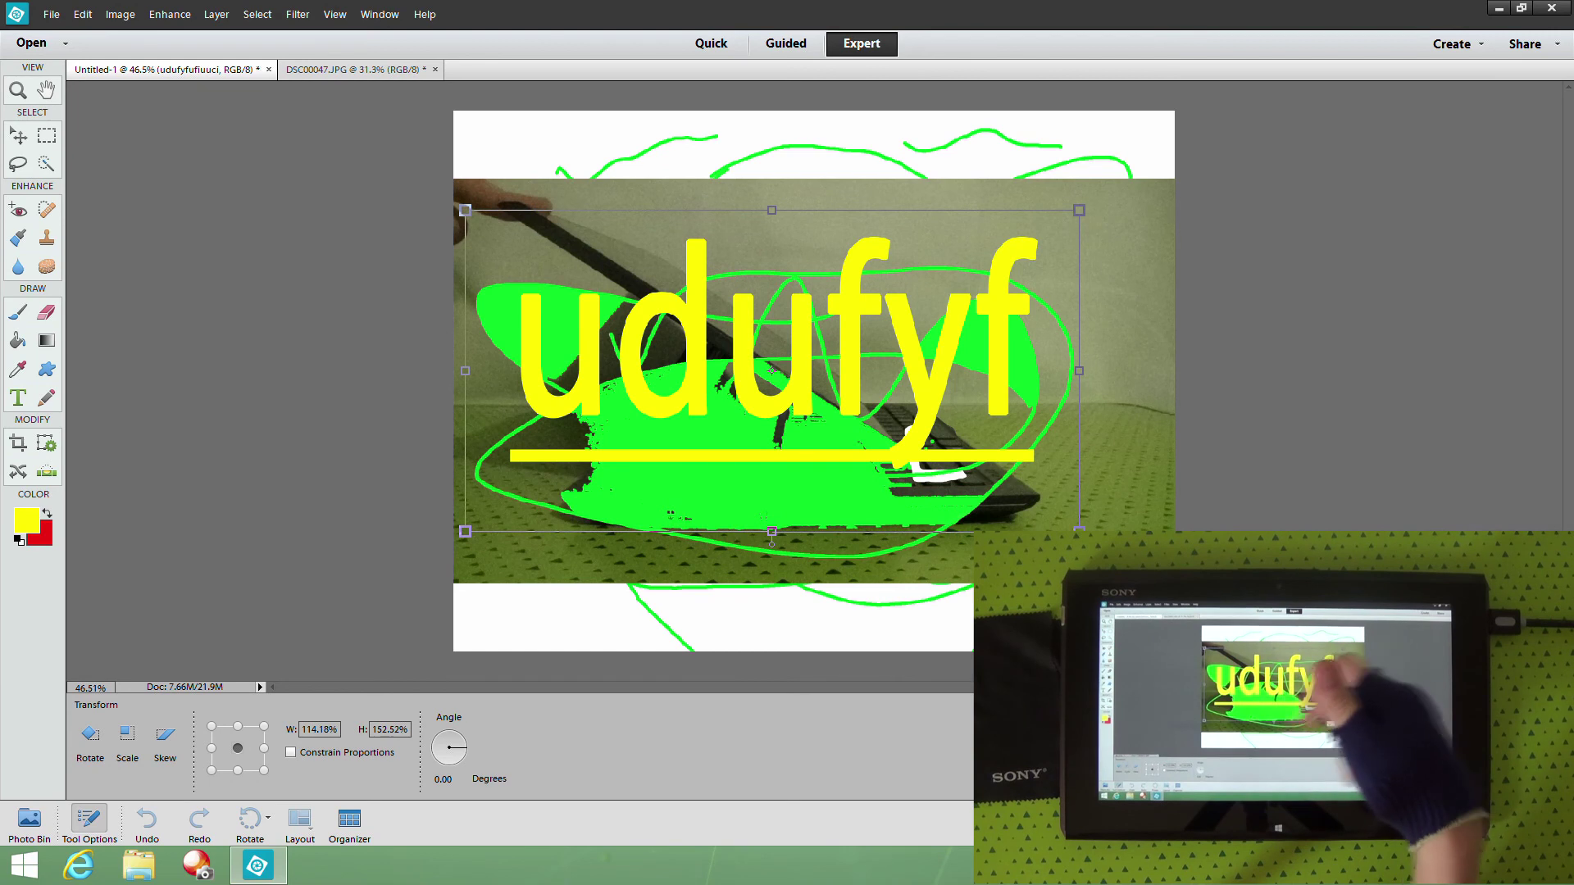
pyautogui.click(813, 381)
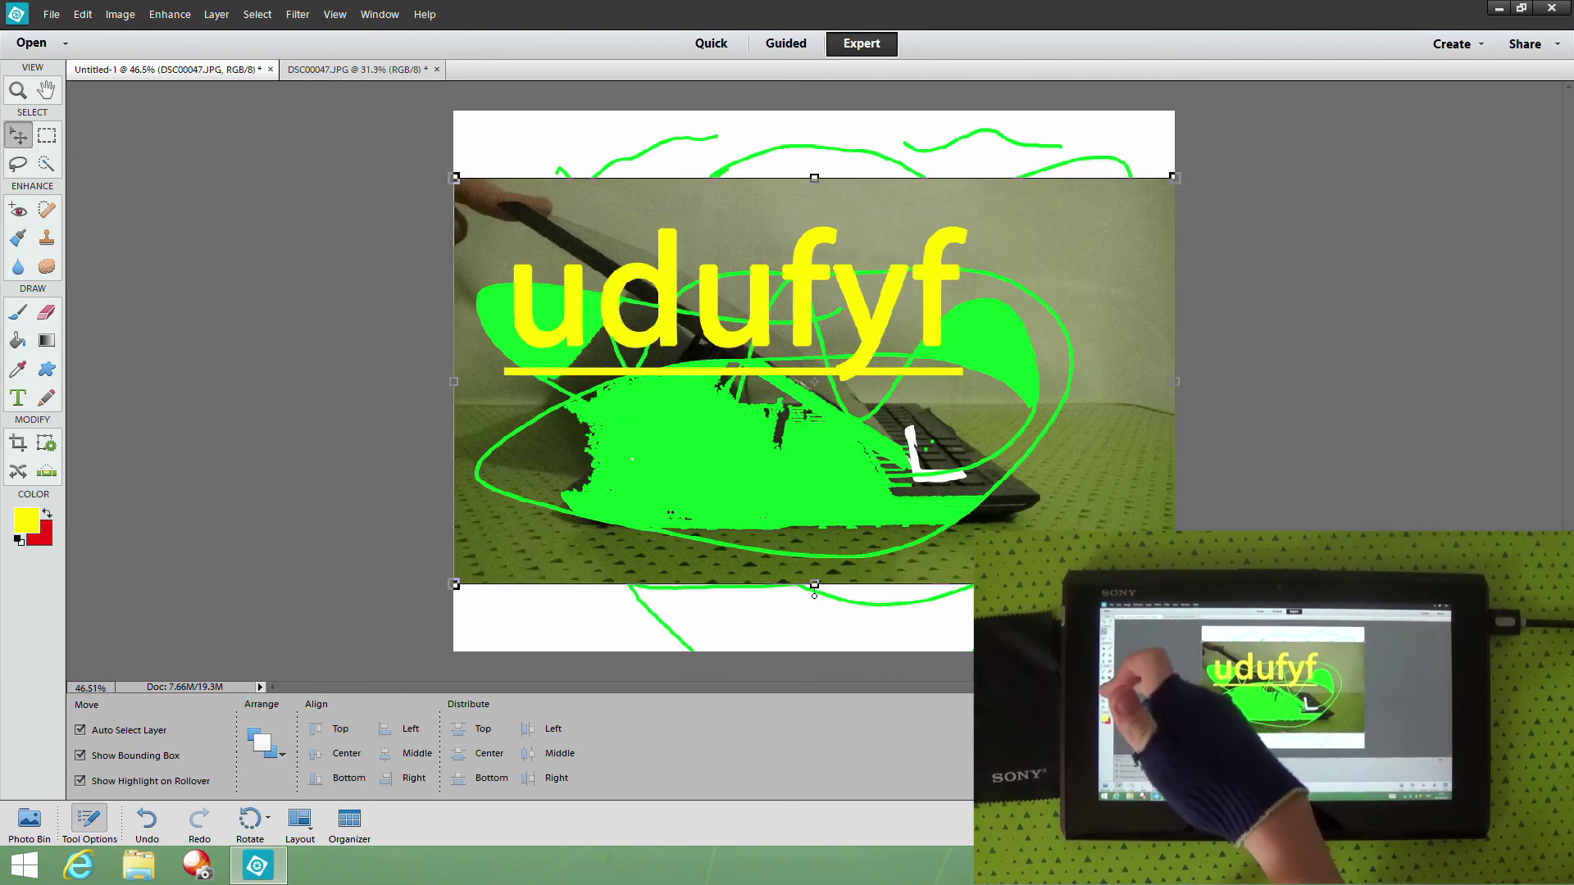
# - Draw freehand yellow loops and waves over the photo and text with the 9 px Pencil
pyautogui.click(47, 398)
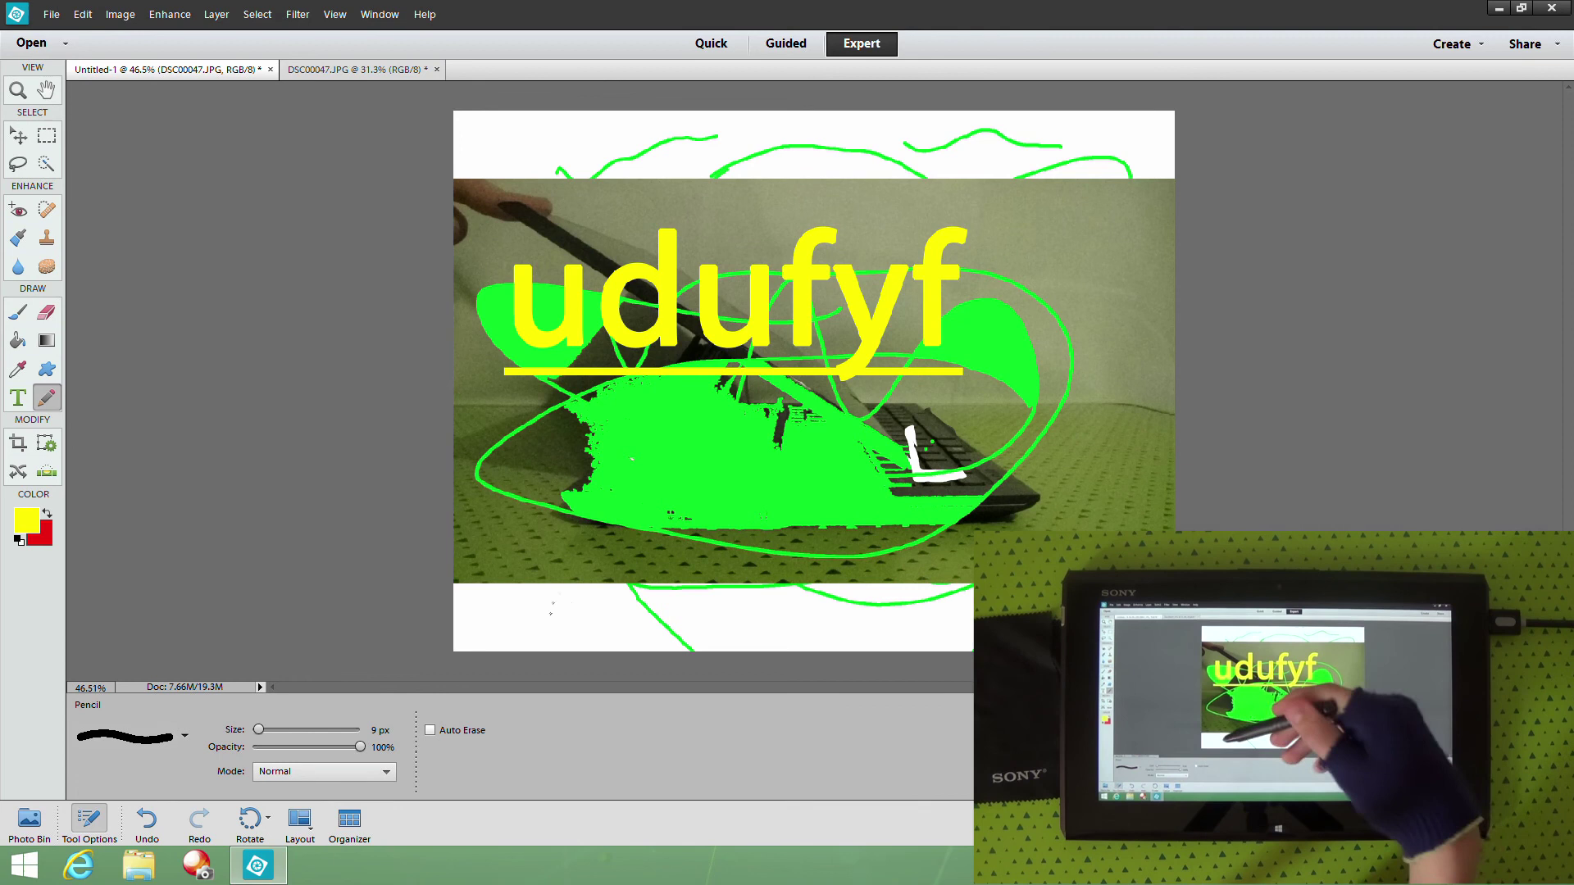
pyautogui.moveTo(1082, 531); pyautogui.dragTo(890, 340)
pyautogui.moveTo(1017, 332); pyautogui.dragTo(1159, 531)
pyautogui.moveTo(1012, 531); pyautogui.dragTo(1060, 332)
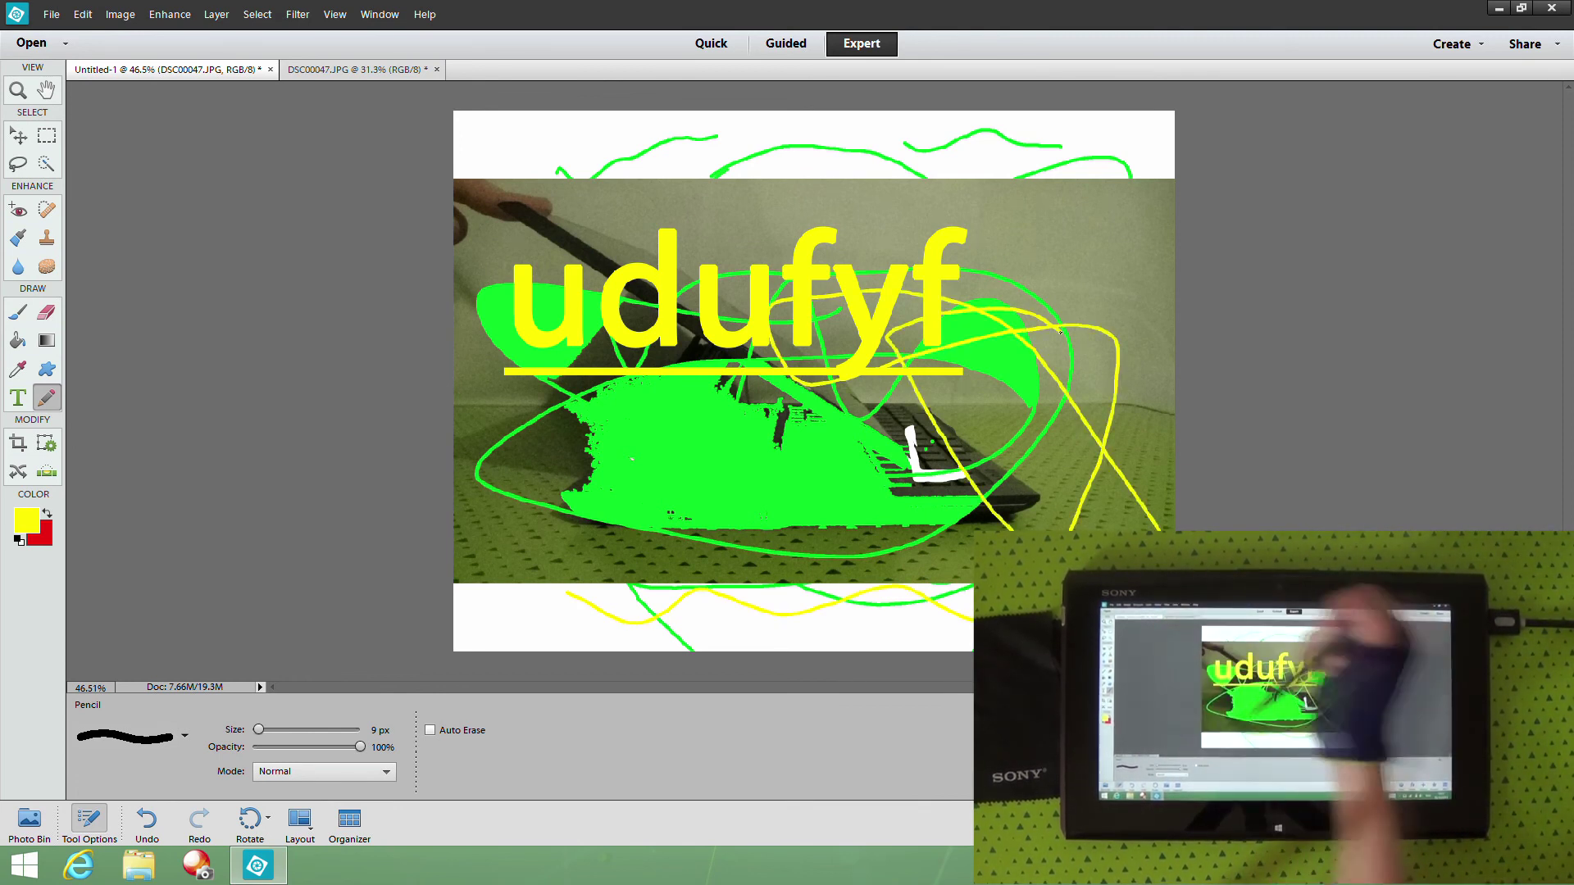
pyautogui.moveTo(687, 199)
pyautogui.mouseDown()
pyautogui.moveTo(868, 164)
pyautogui.moveTo(935, 422)
pyautogui.mouseUp()
pyautogui.moveTo(813, 234); pyautogui.dragTo(807, 479)
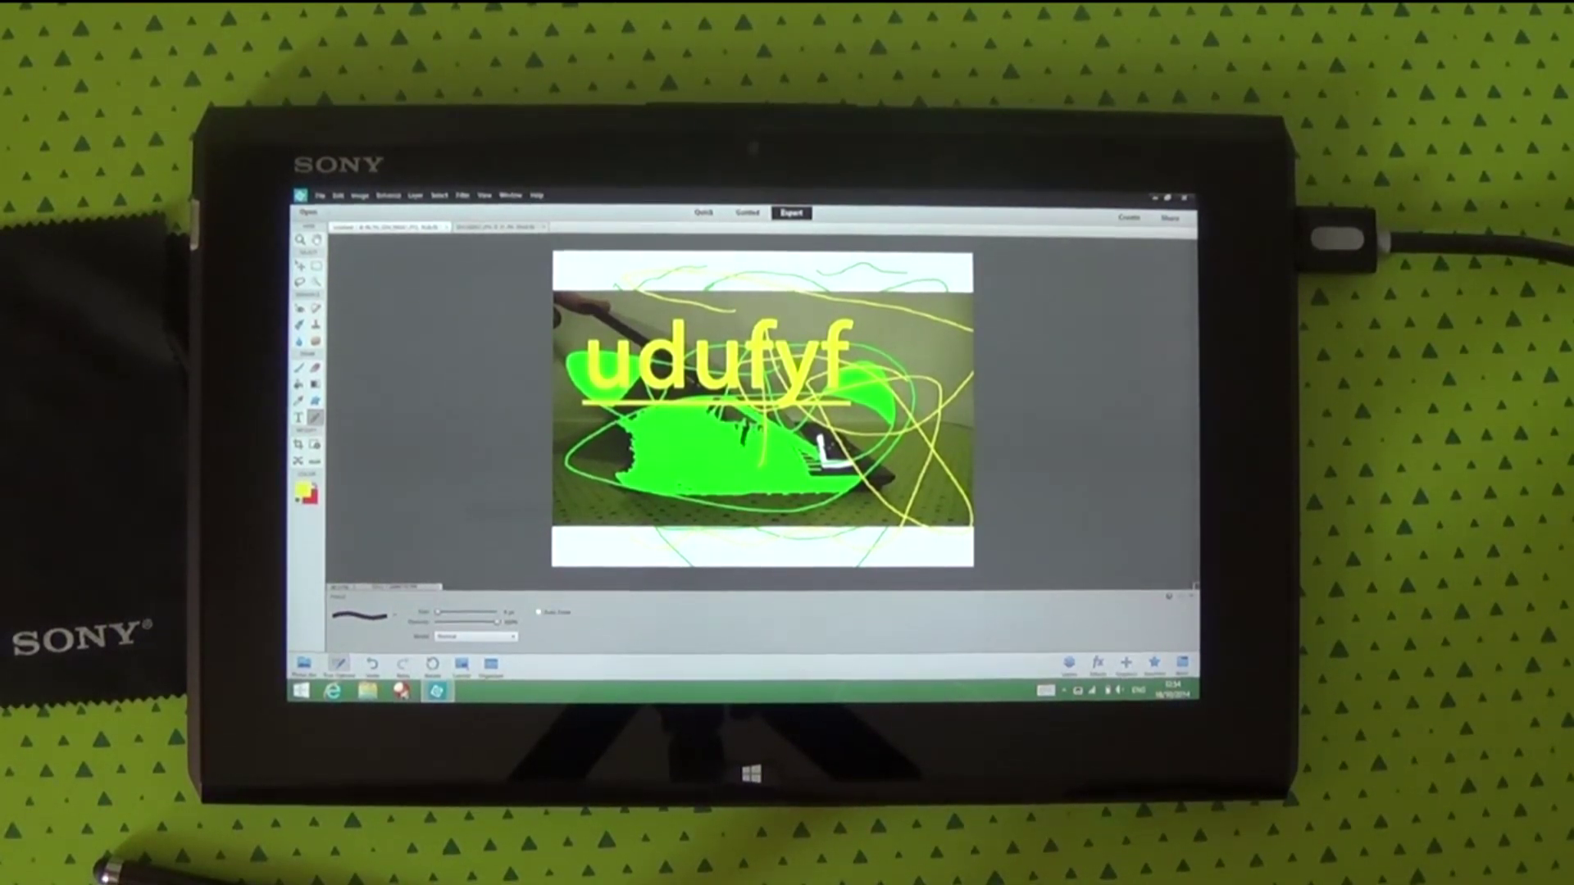
pyautogui.moveTo(828, 369); pyautogui.dragTo(612, 393)
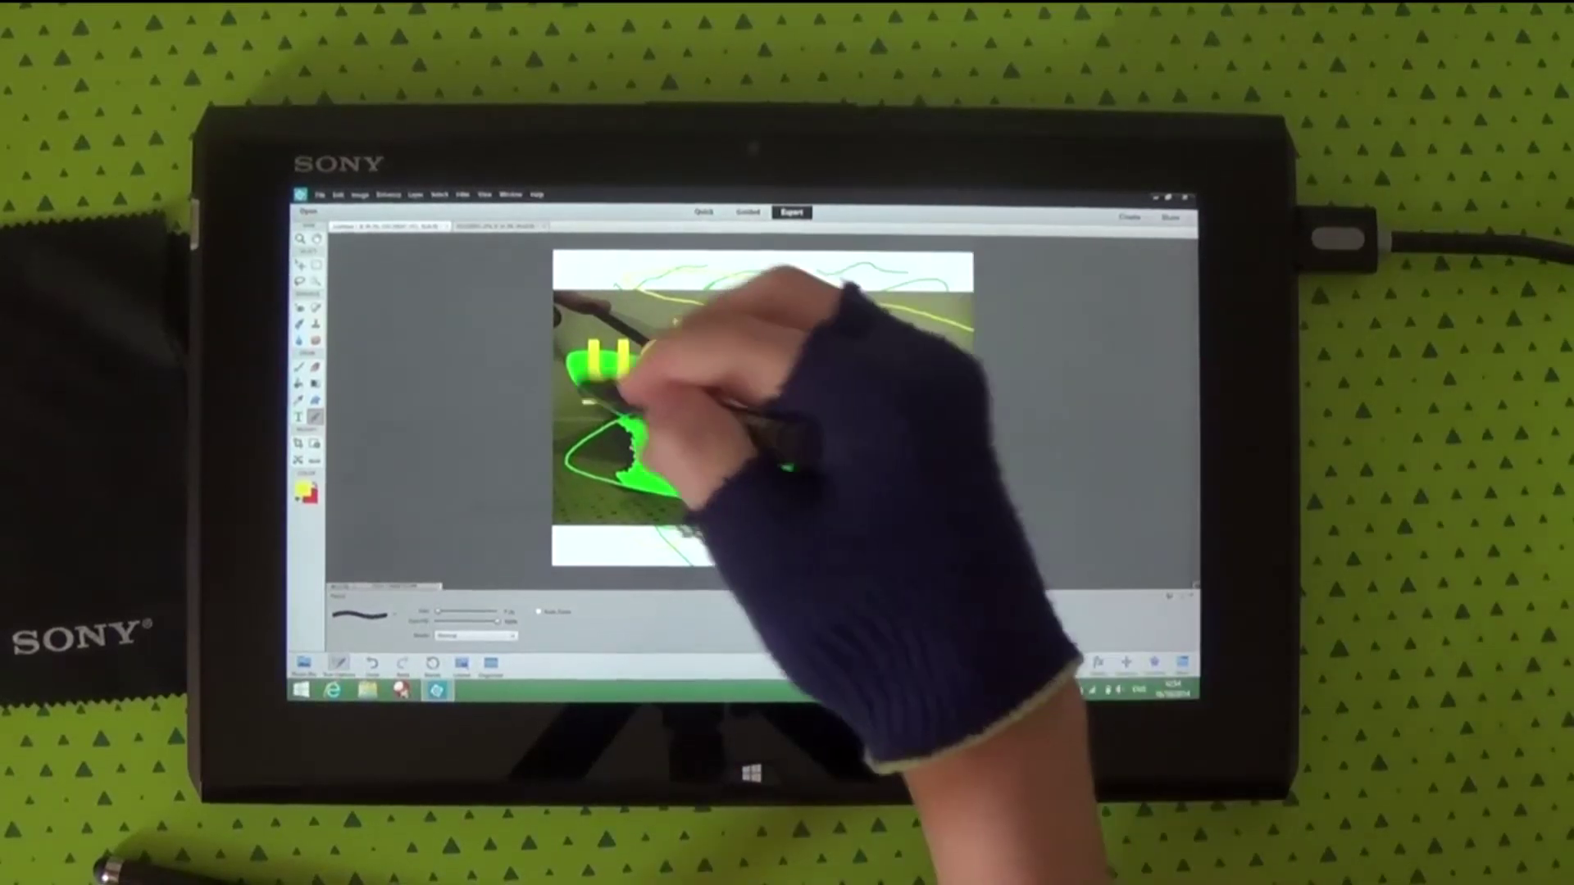